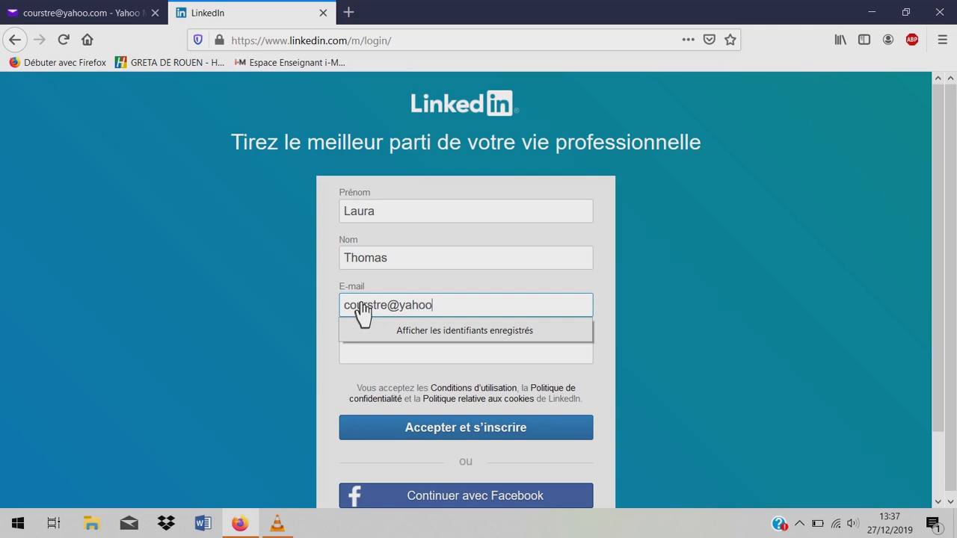
- Remove a stray character from the e-mail address and go on to the password field
key("BackSpace")
left_click(390, 357)
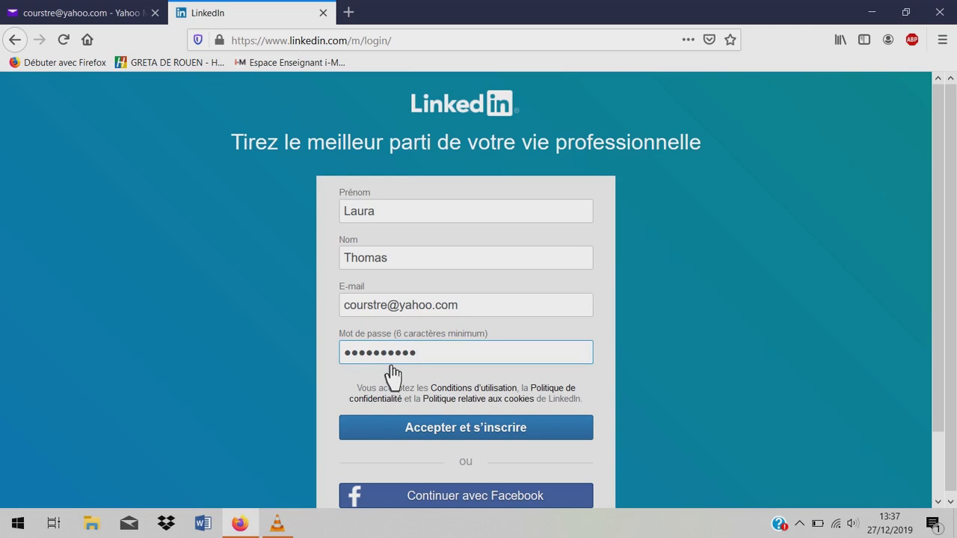
- Submit the sign-up form, decline saving the login, and pass the security check
left_click(421, 441)
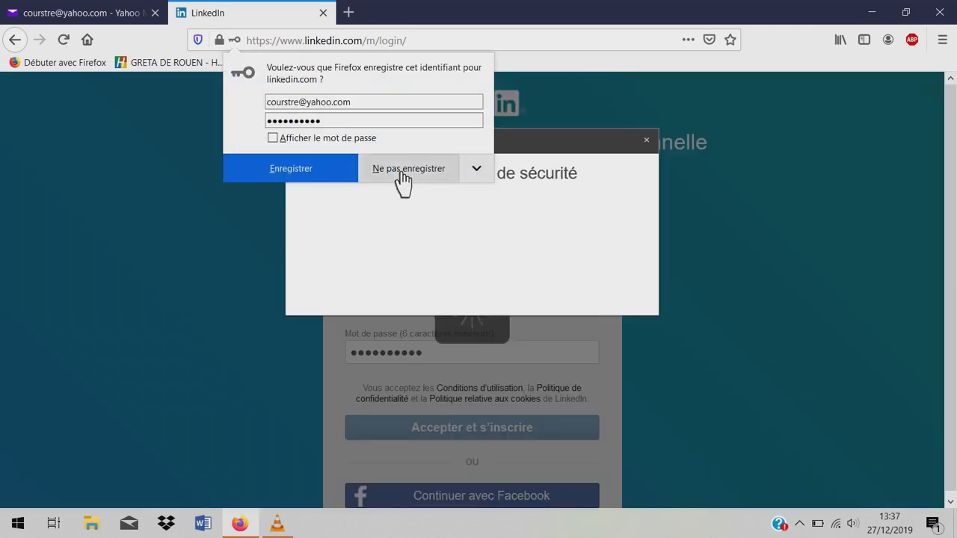
left_click(400, 171)
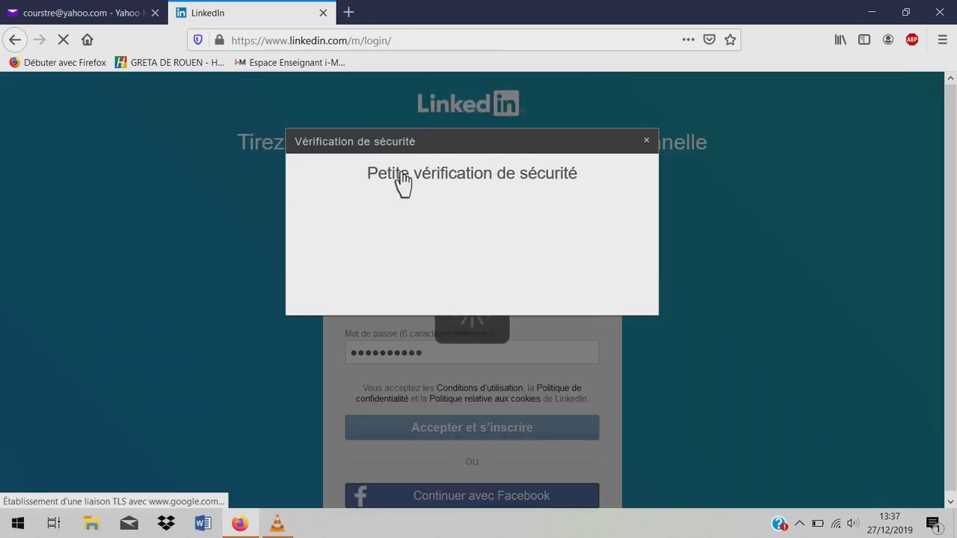
left_click(388, 225)
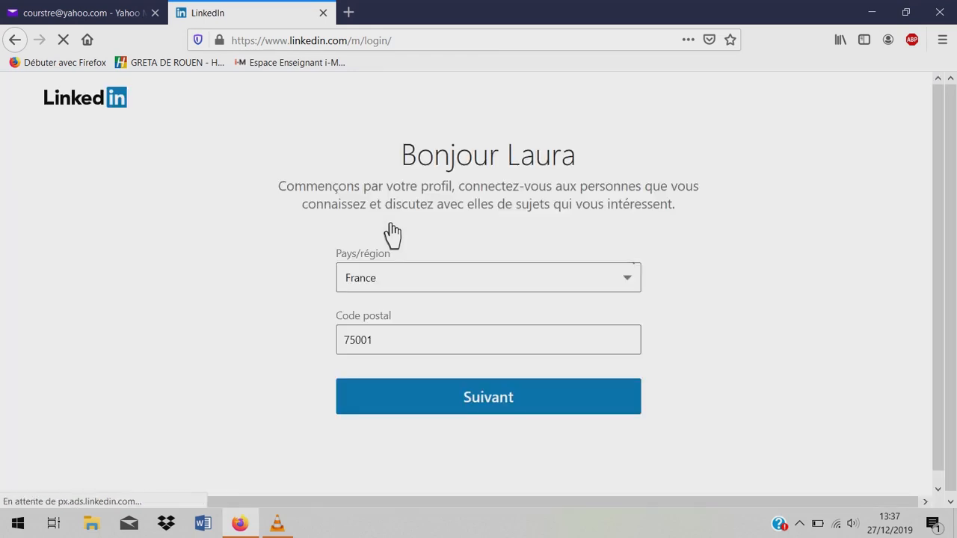
- Replace the postcode 75001 with 76000 and continue
left_click_drag(383, 346, 342, 346)
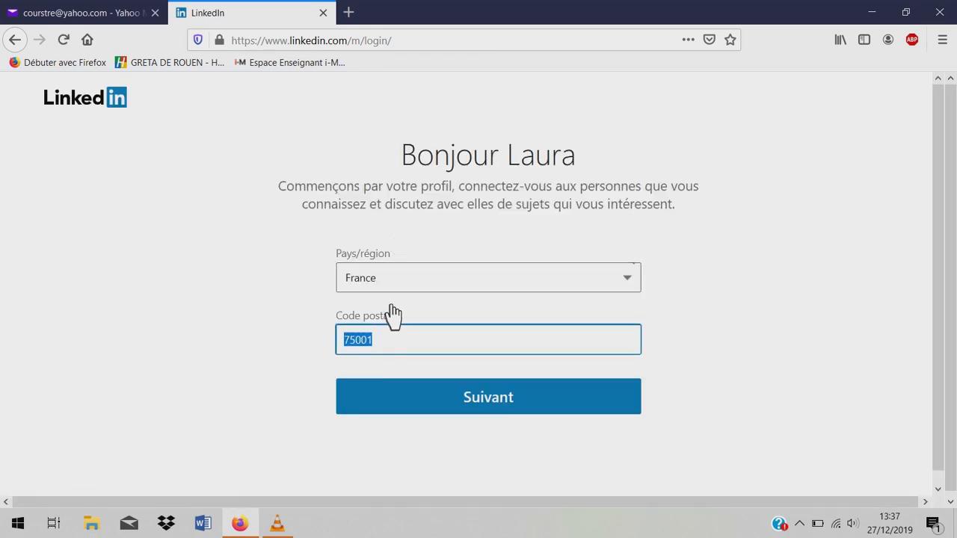
key("BackSpace")
type("76000")
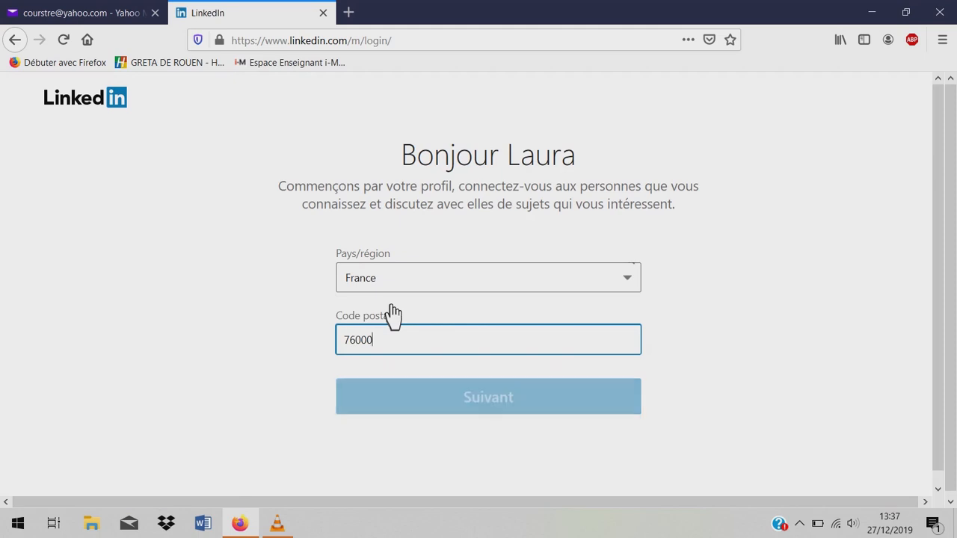
left_click(448, 397)
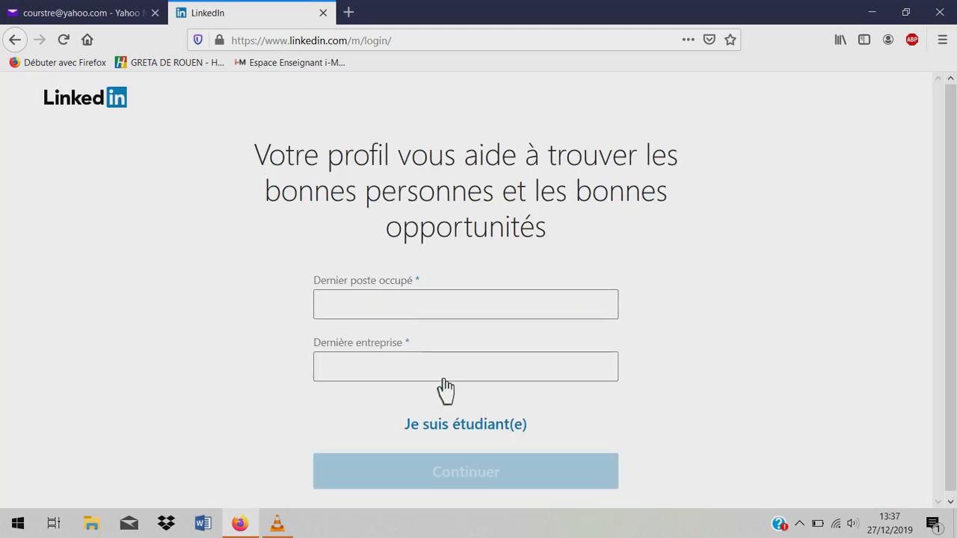
- Enter the most recent job as Secrétaire at Cuisines Références and continue
left_click(413, 312)
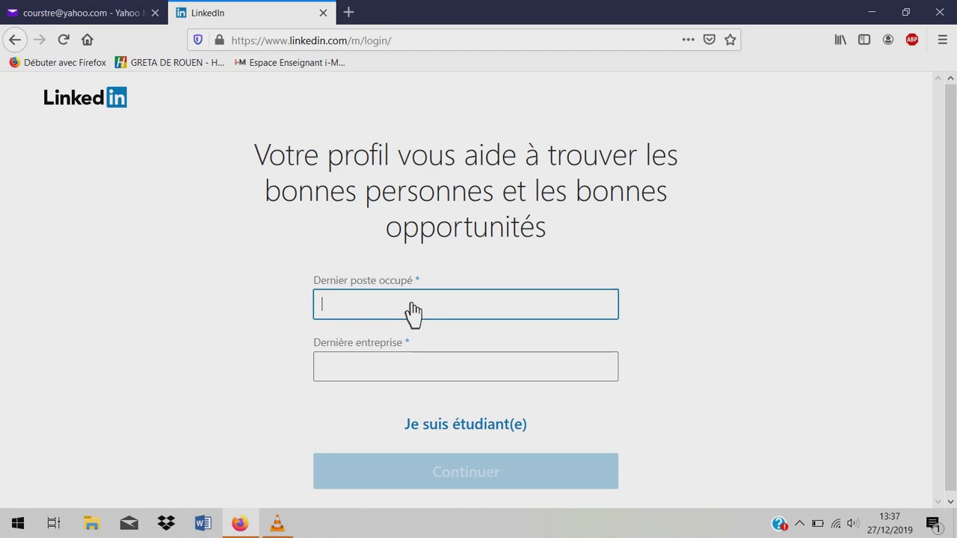
type("Secr")
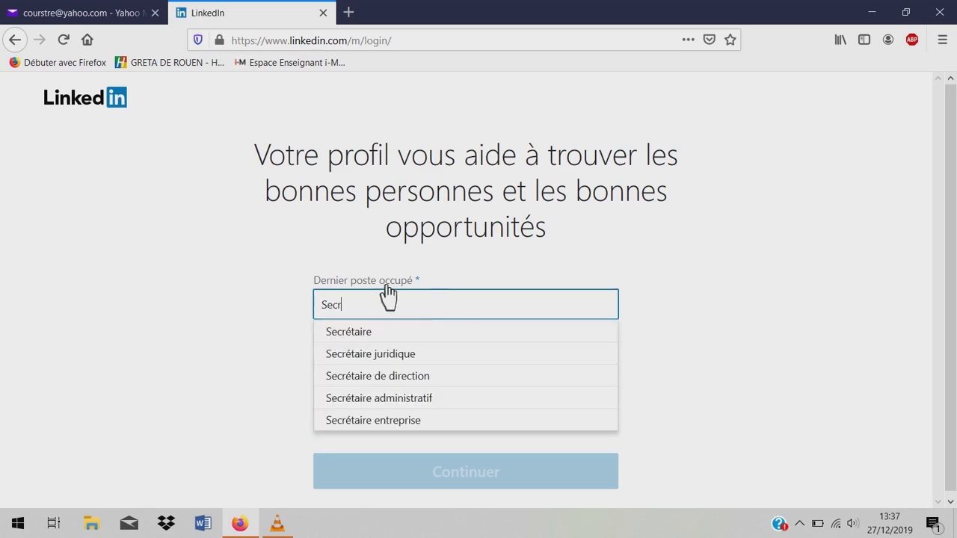
left_click(371, 333)
left_click(361, 369)
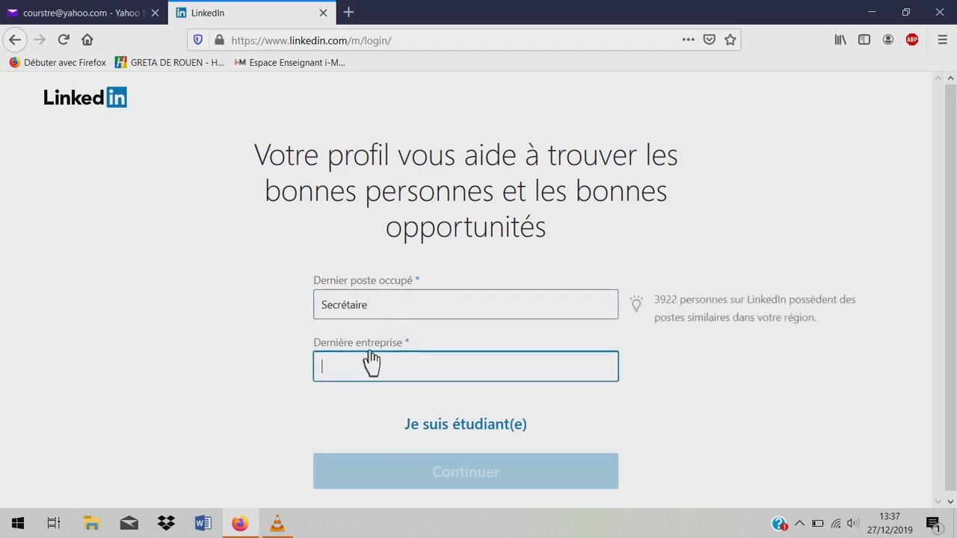
type("c")
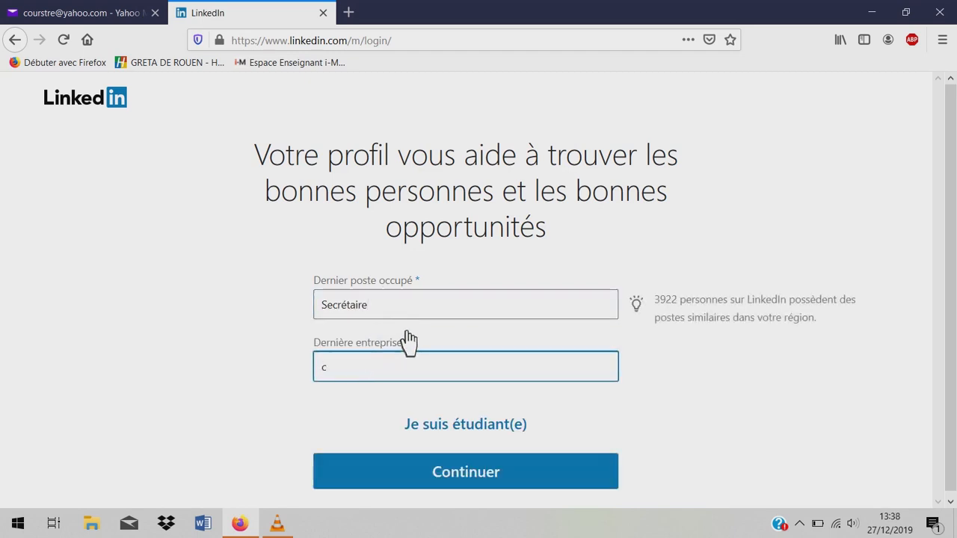
type("uisines ")
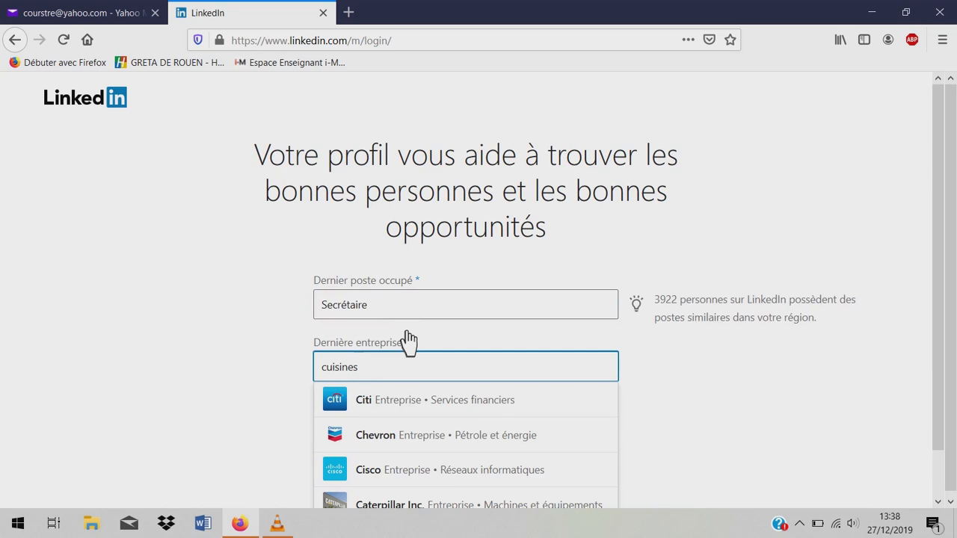
type("refer")
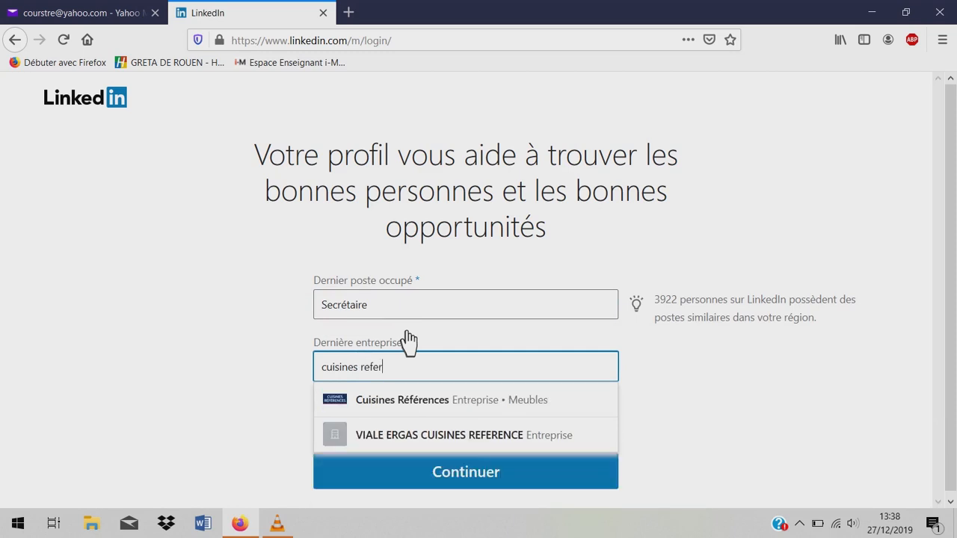
left_click(406, 401)
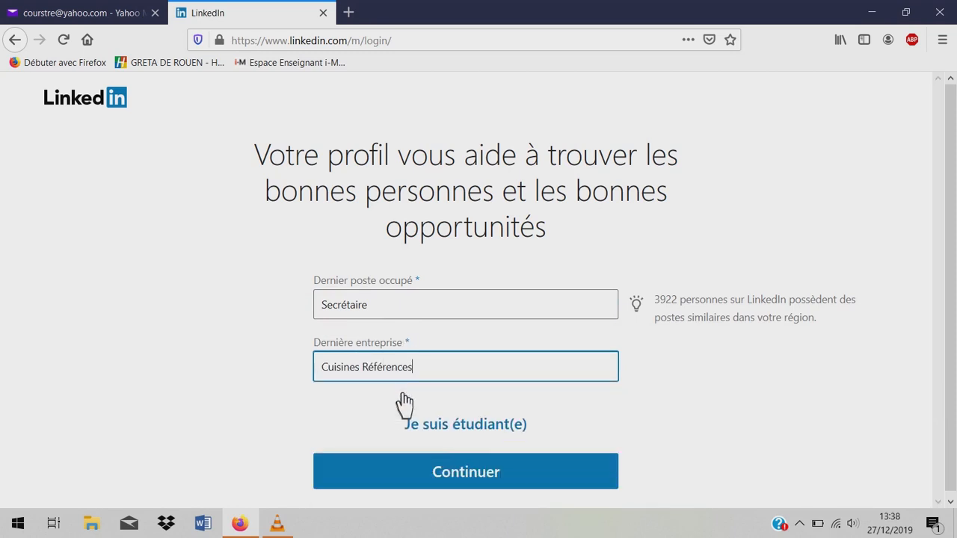
left_click(455, 479)
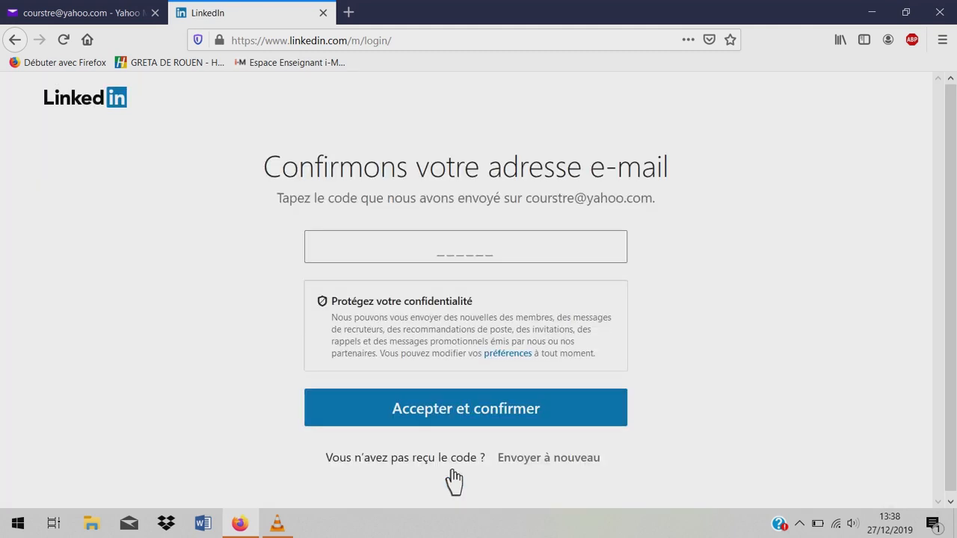
- Fetch the LinkedIn confirmation code from the Yahoo Mail inbox and return to LinkedIn
left_click(455, 258)
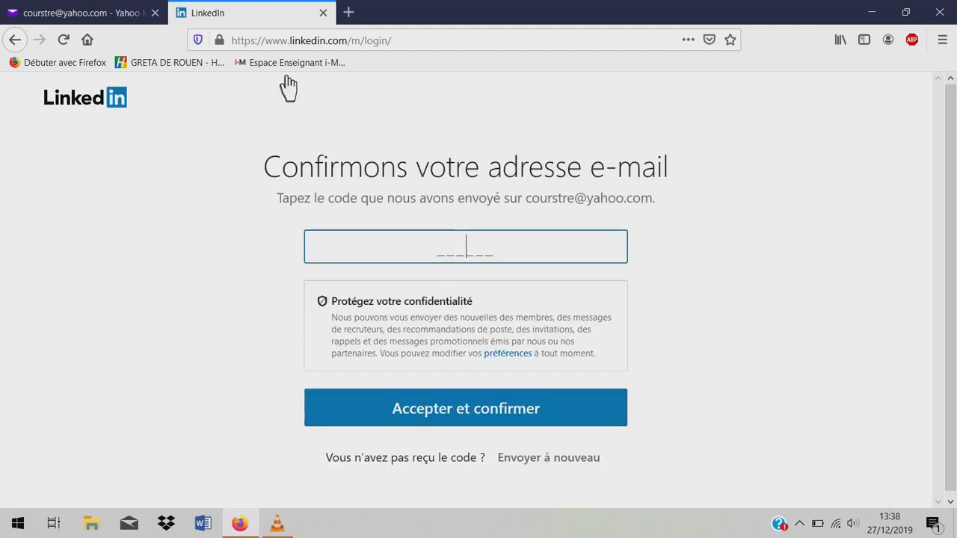
left_click(63, 15)
left_click(65, 38)
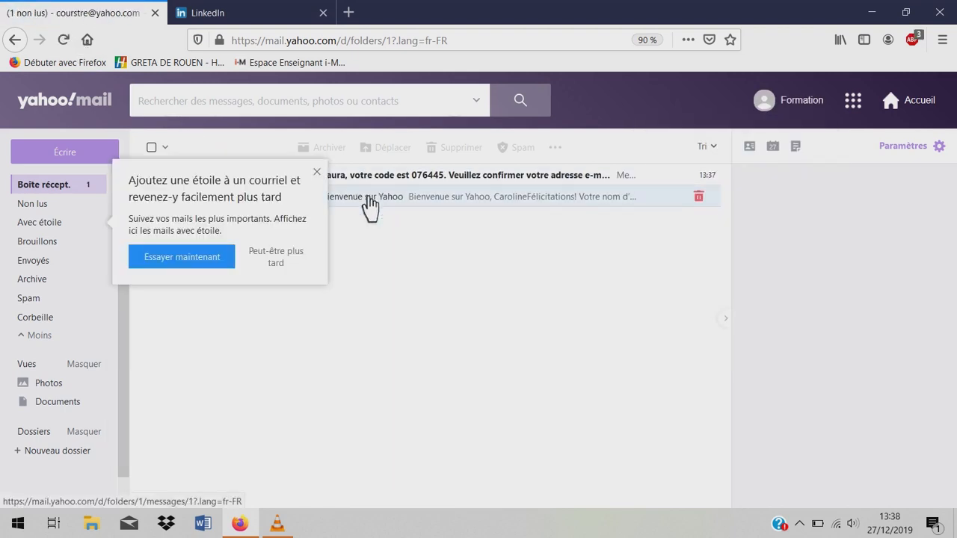
left_click(276, 15)
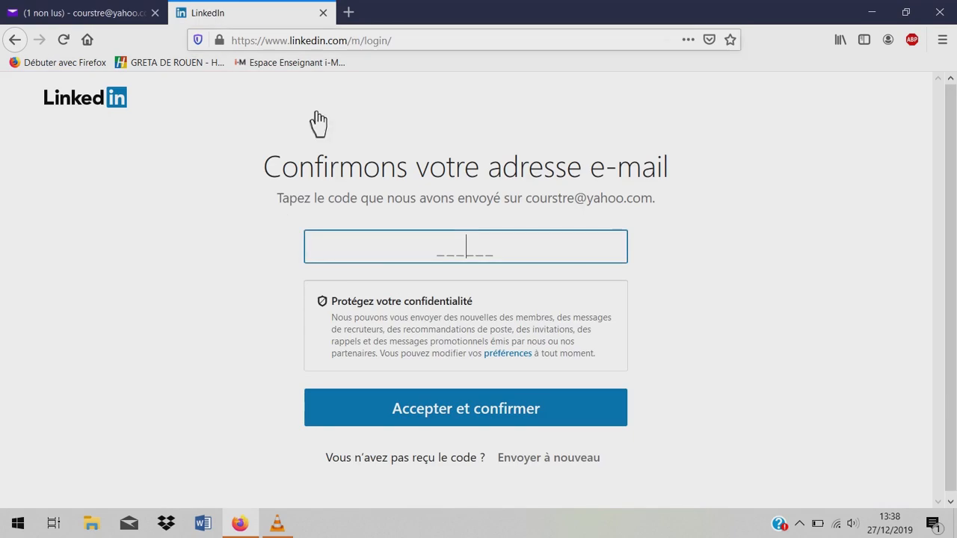
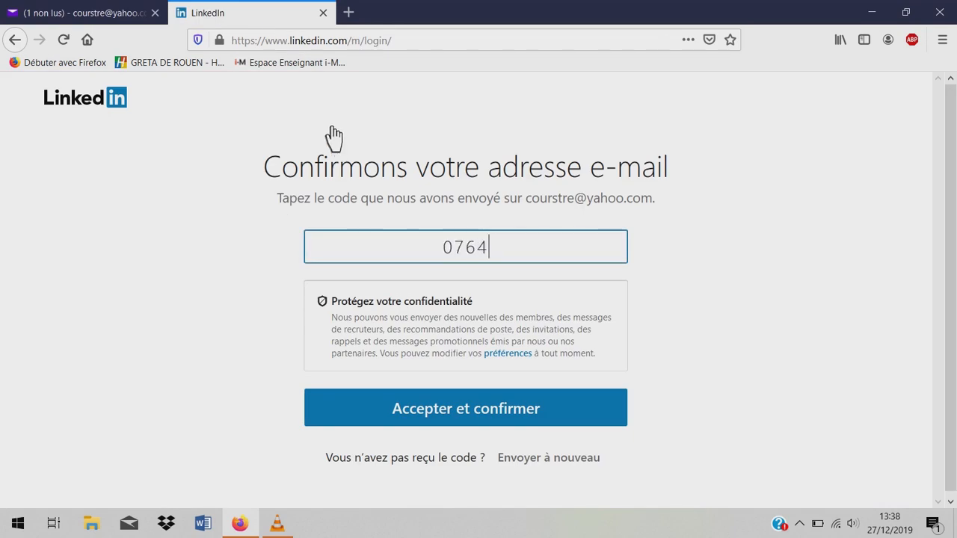
- Enter the emailed verification code, confirm it, and skip the app download offer
left_click(404, 410)
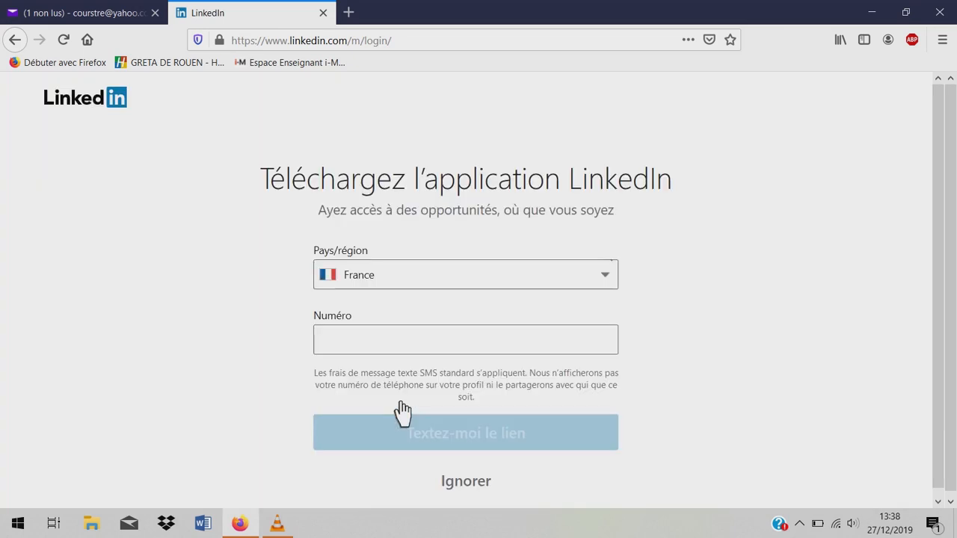
left_click(396, 348)
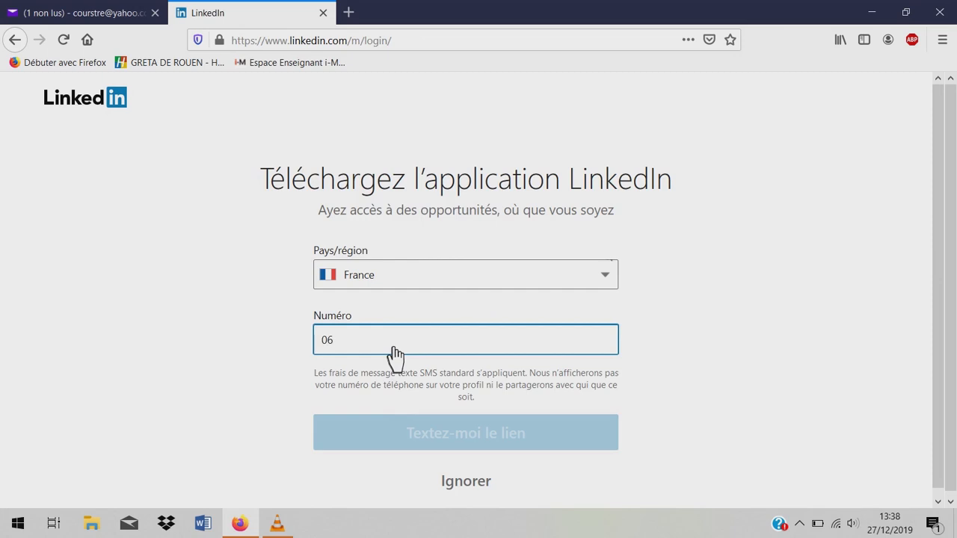
left_click(465, 486)
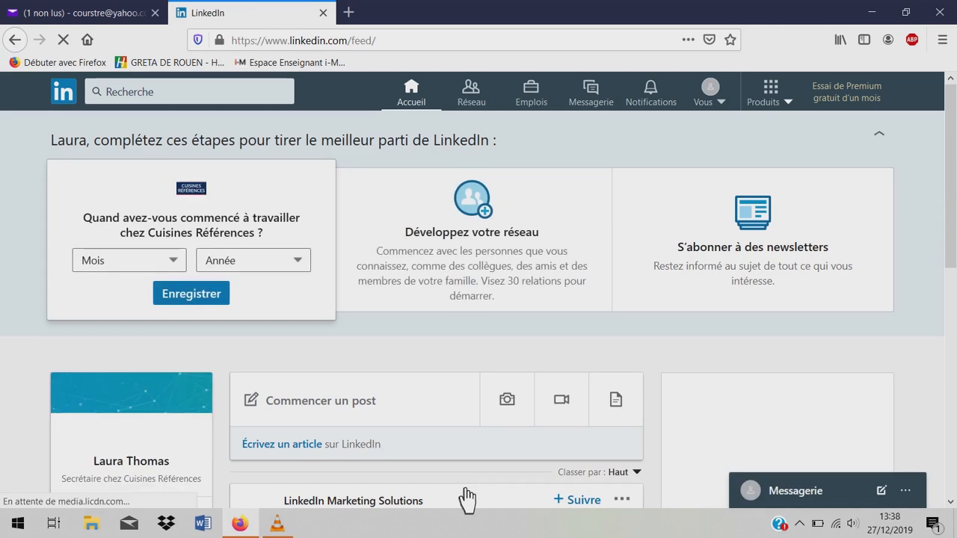
- Save mai 2017 as the Cuisines Références start date, then reload the feed
left_click(181, 259)
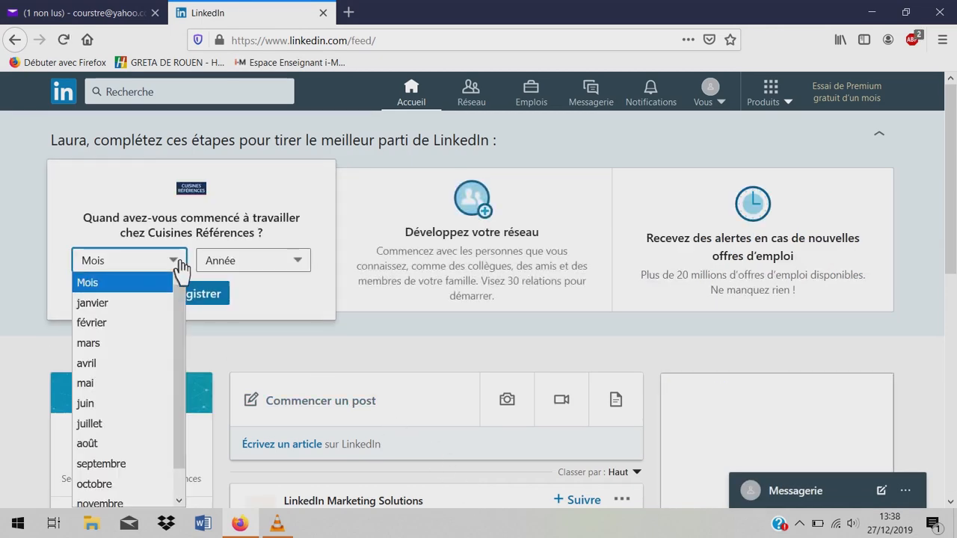
left_click(107, 384)
left_click(241, 264)
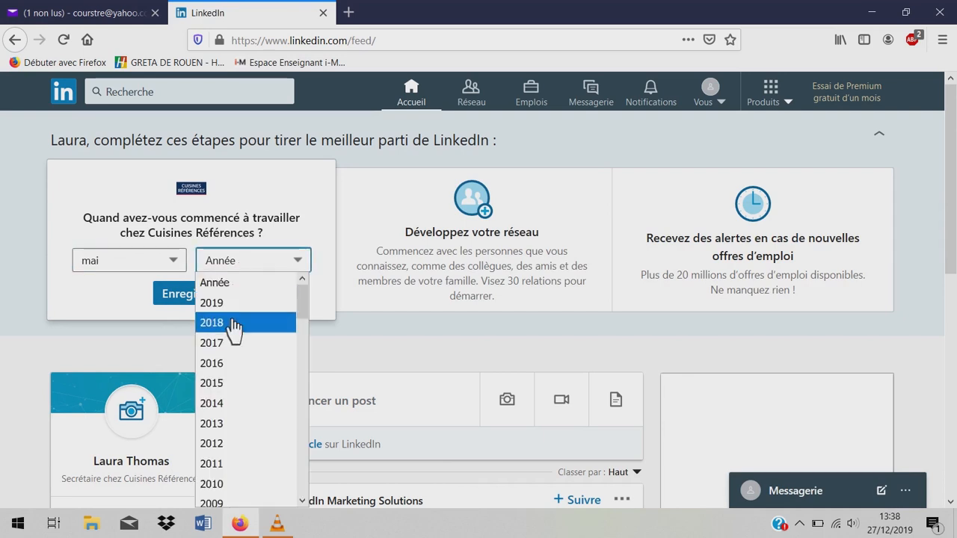
left_click(217, 346)
left_click(214, 297)
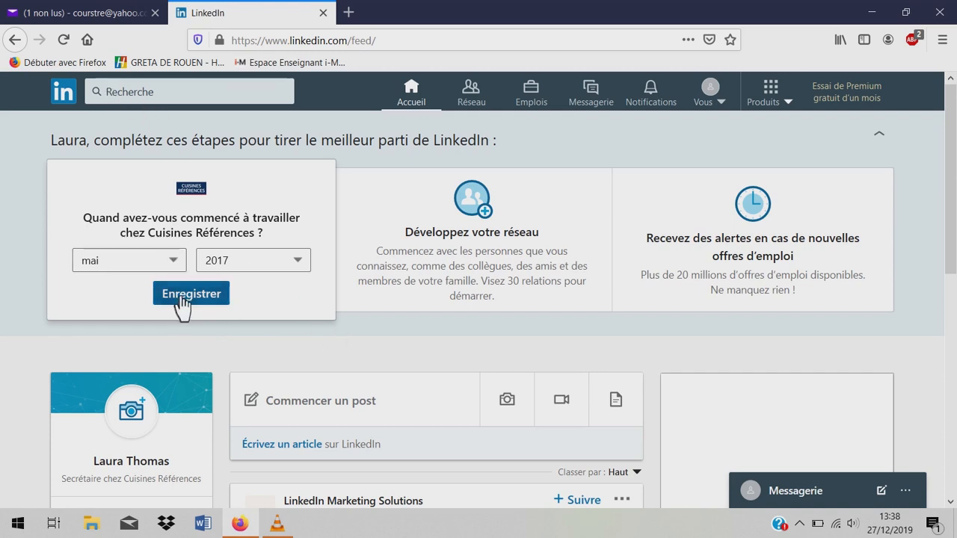
left_click(64, 40)
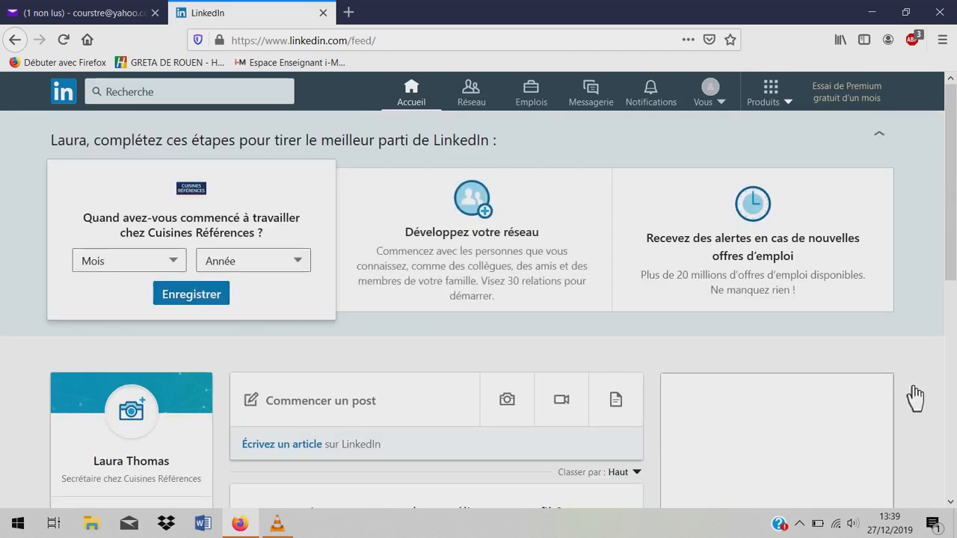
- Open your own profile from the Vous menu and edit the Secrétaire experience entry
mouse_move(951, 224)
left_mouse_down()
mouse_move(948, 337)
mouse_move(945, 230)
left_mouse_up()
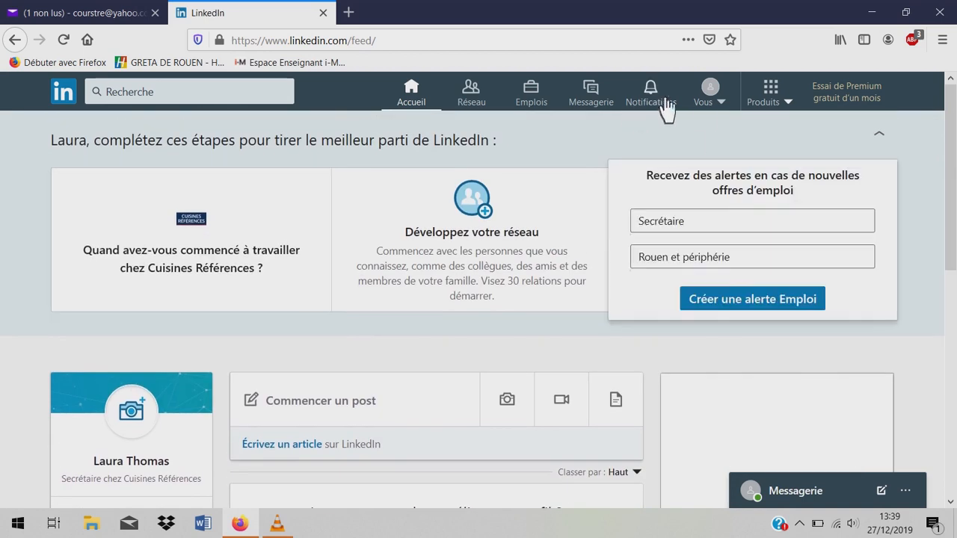
left_click(707, 105)
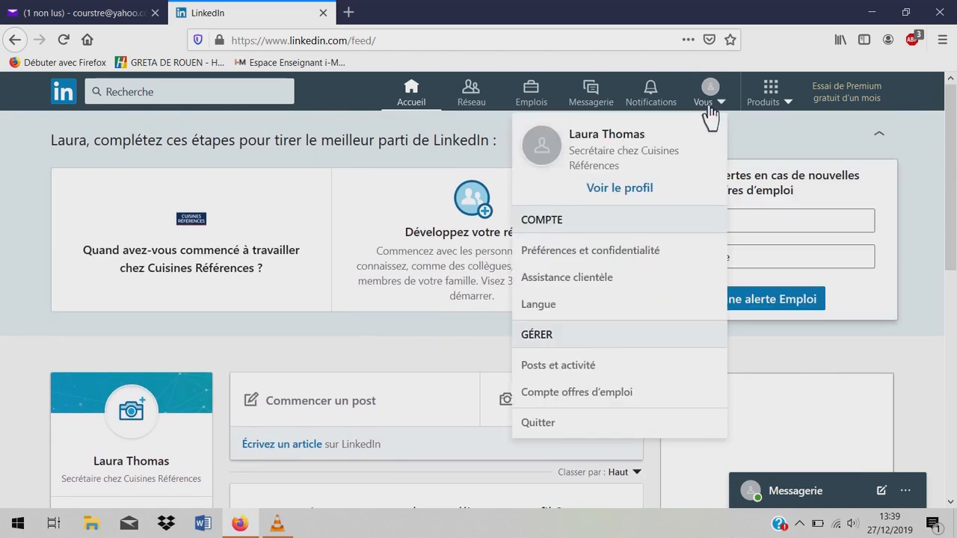
left_click(605, 193)
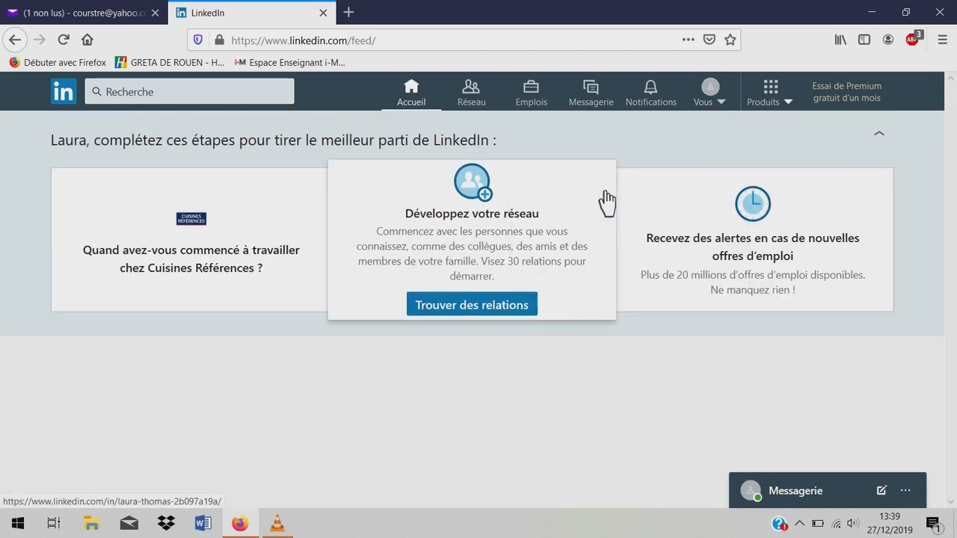
left_click_drag(954, 168, 864, 417)
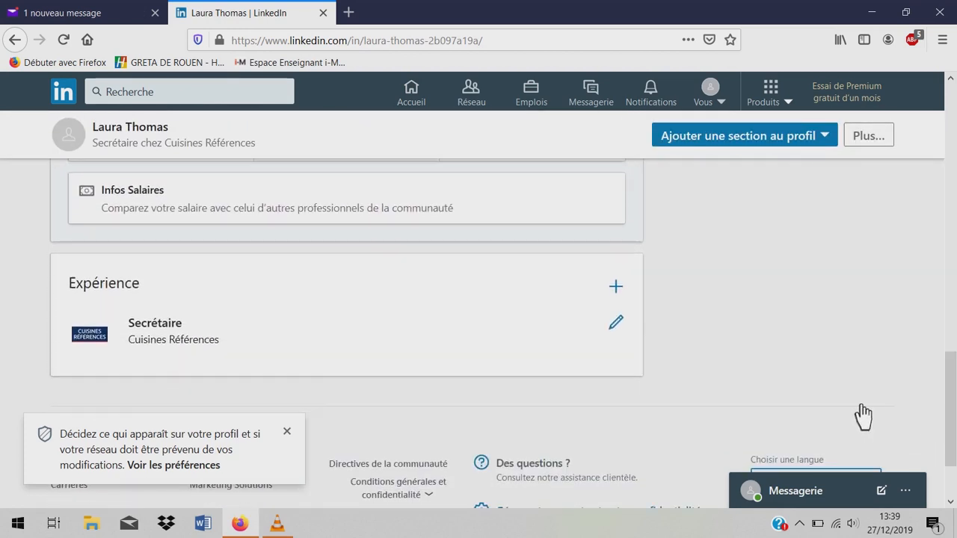
left_click(617, 323)
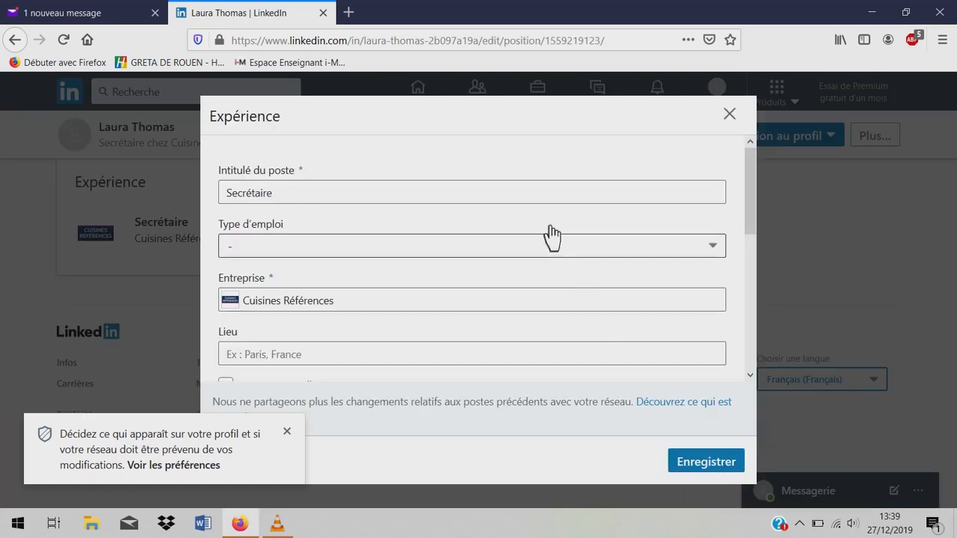
- Set the employment type to Temps plein and the location to Région de Rouen, France
left_click(517, 258)
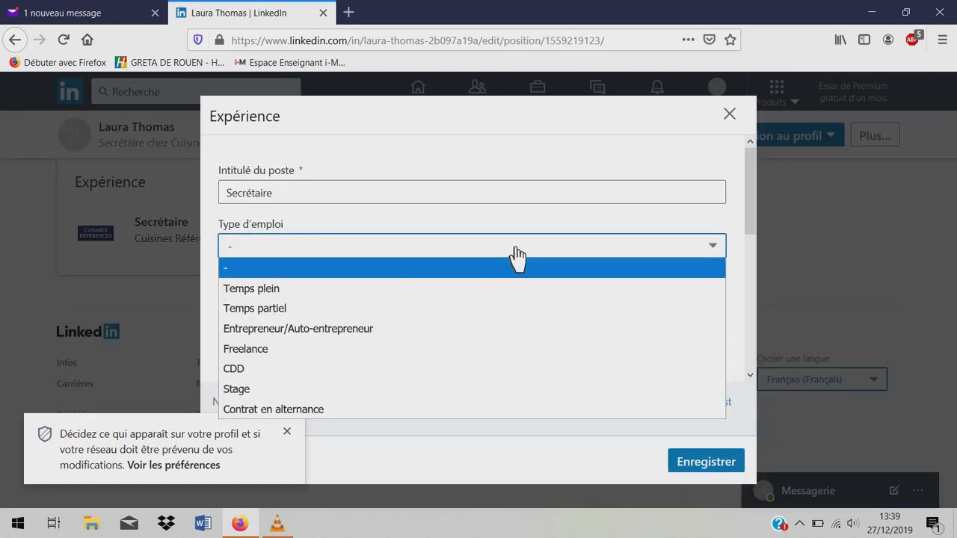
left_click(382, 290)
left_click_drag(757, 210, 755, 249)
left_click(382, 281)
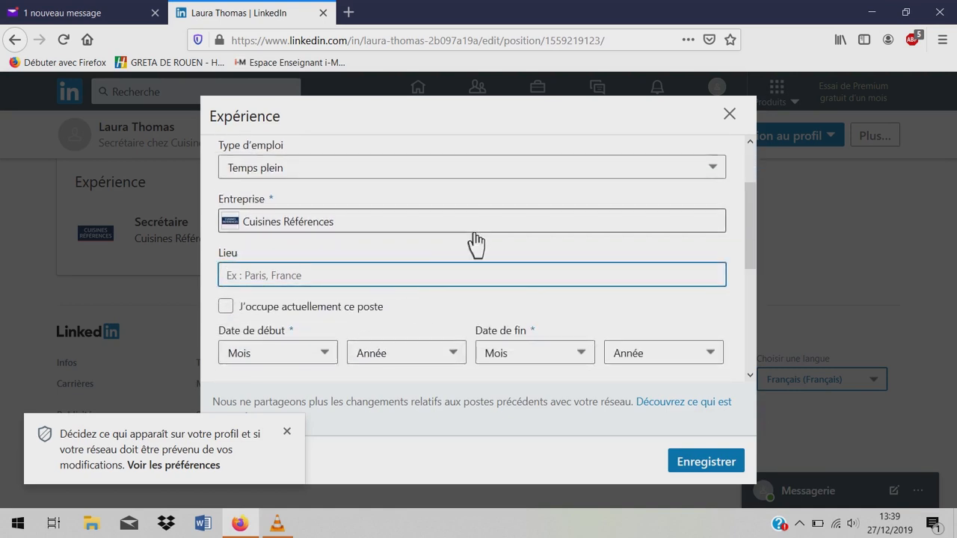
type("Rouen")
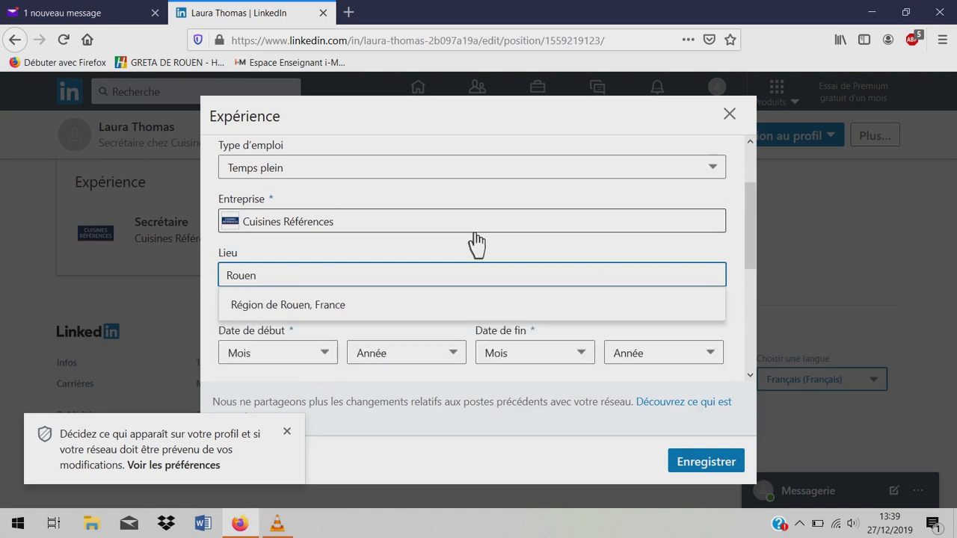
left_click(303, 305)
- Date the job mai 2017 to juin 2019 and save the entry
left_click(281, 356)
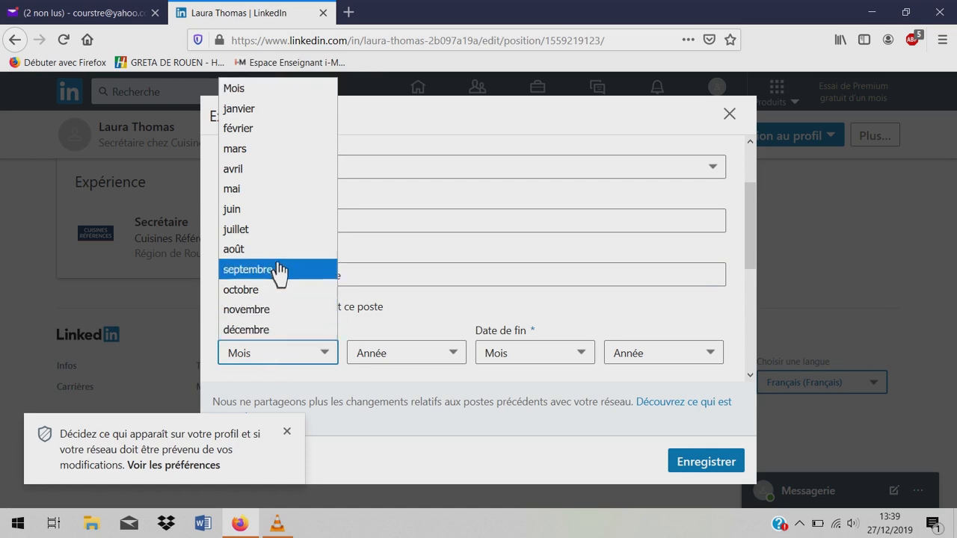
left_click(259, 193)
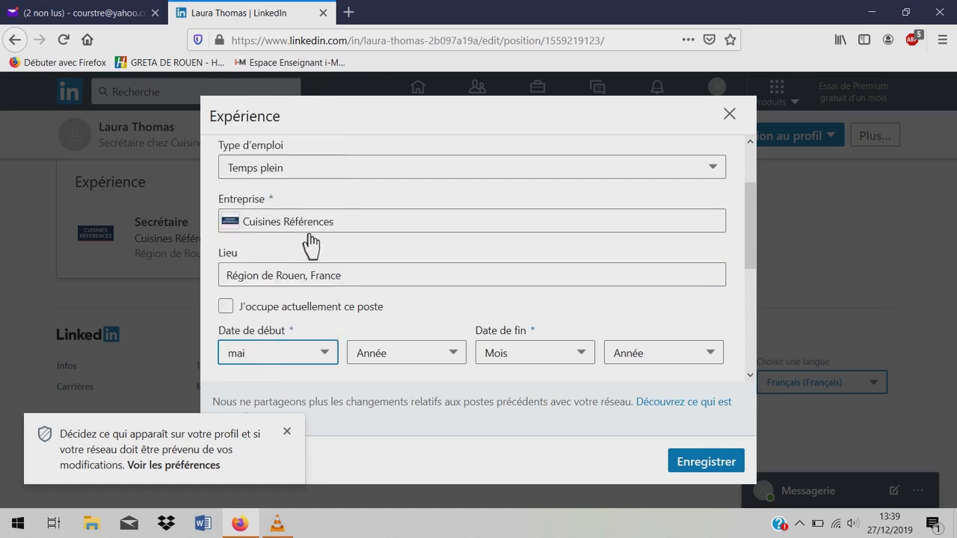
left_click(376, 358)
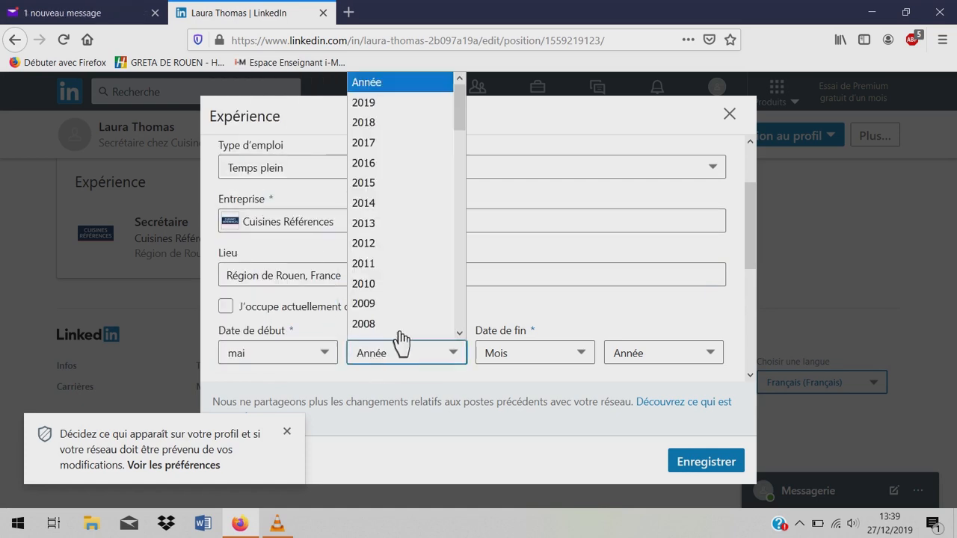
left_click(384, 144)
left_click(517, 366)
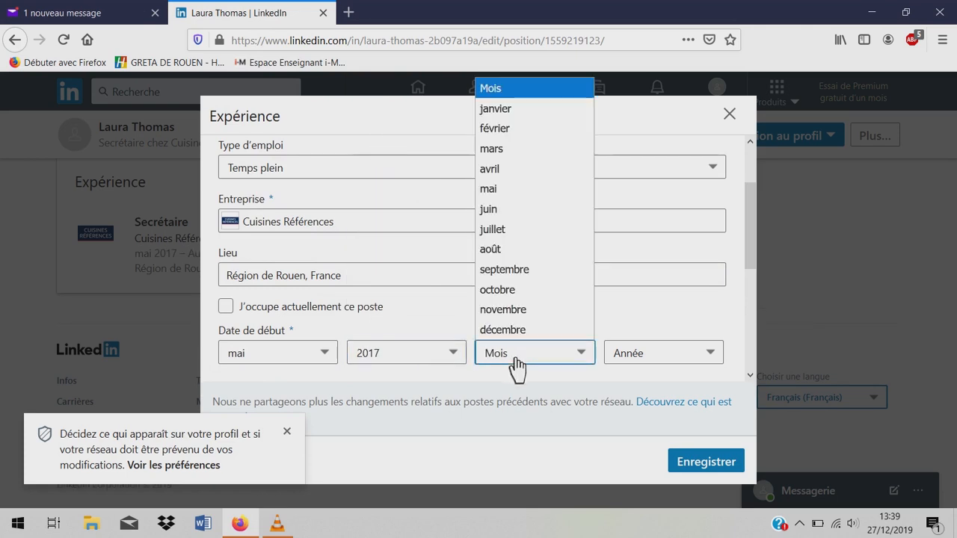
left_click(514, 210)
left_click(637, 358)
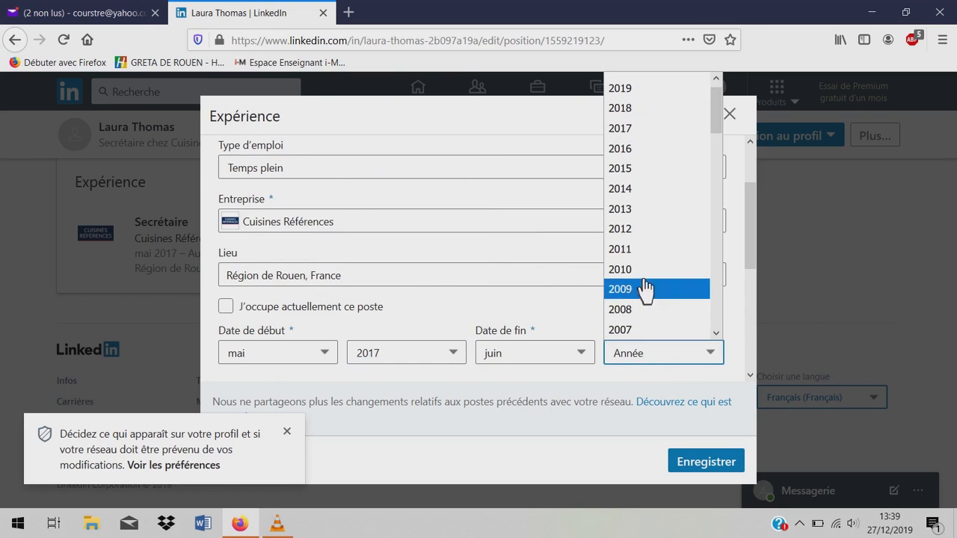
left_click(655, 90)
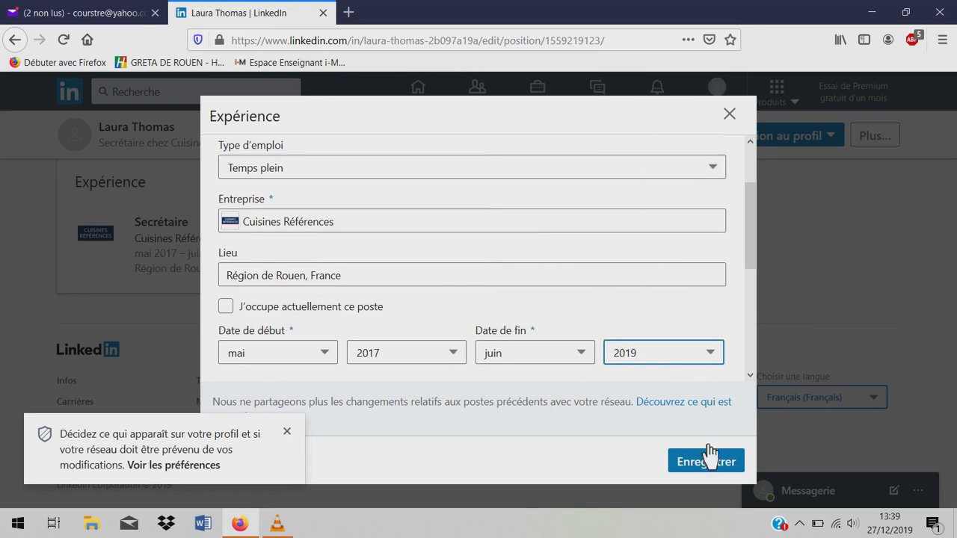
left_click(711, 468)
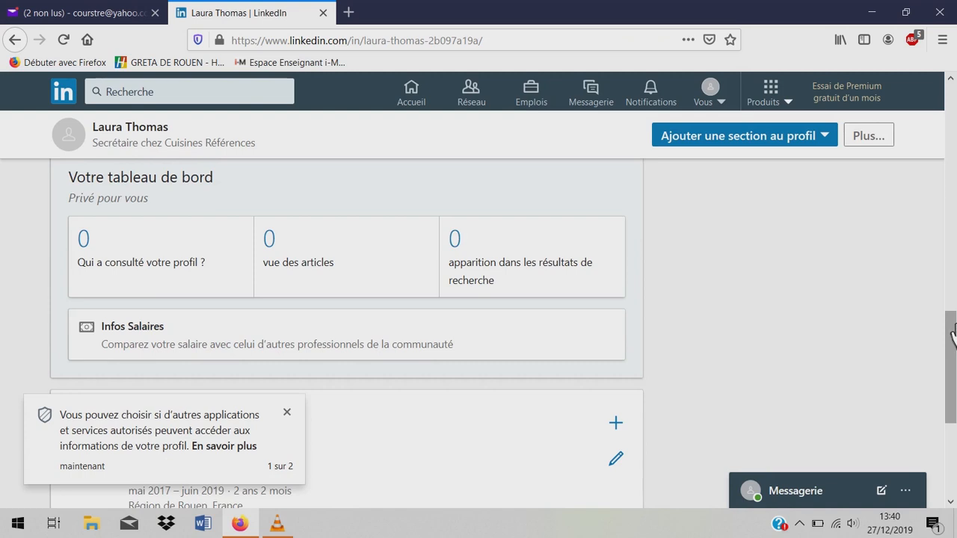
- Write the Secrétaire skills description, ending with '- gestion de l'agenda', and save it
left_click_drag(954, 332, 950, 387)
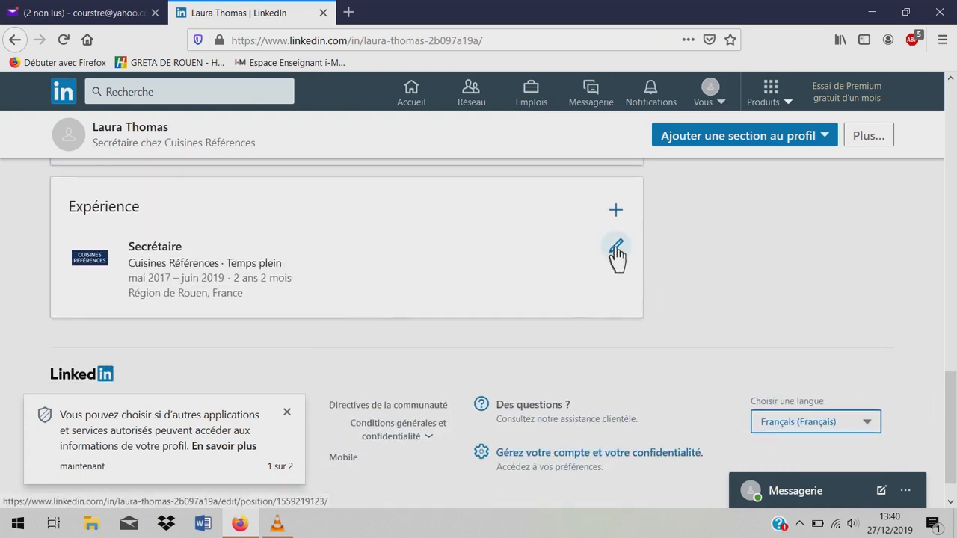
left_click(616, 246)
left_click_drag(755, 226, 756, 330)
left_click(275, 288)
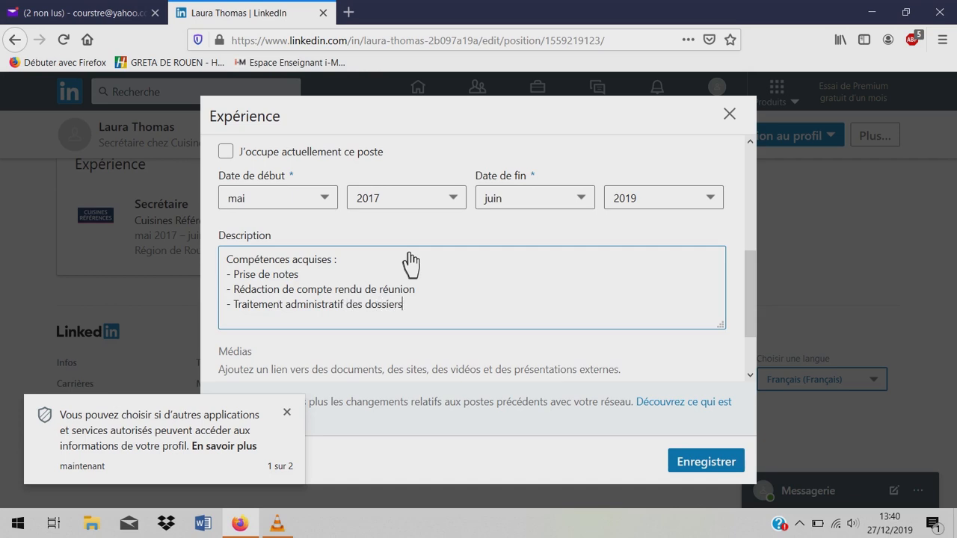
key("Return")
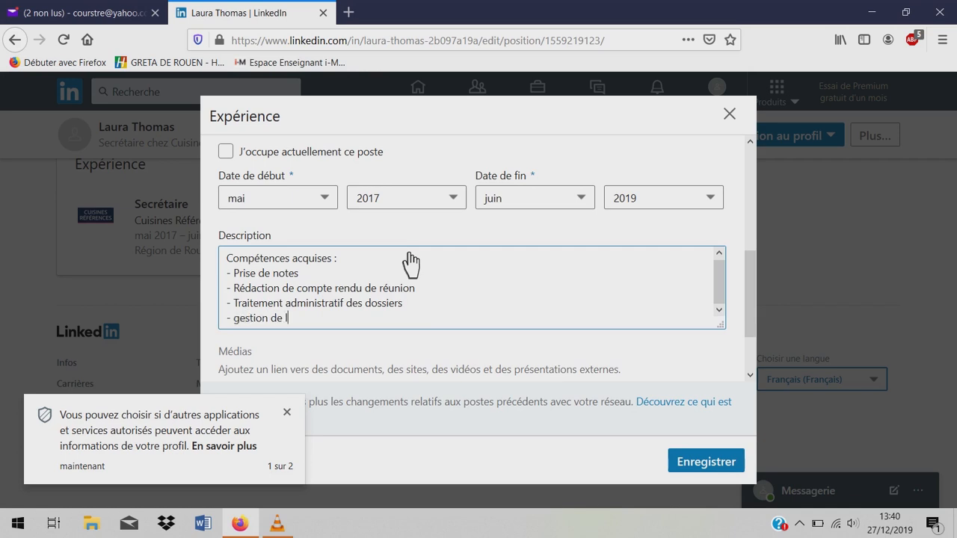
type("- gestion de l'agenda")
left_click_drag(752, 324, 756, 366)
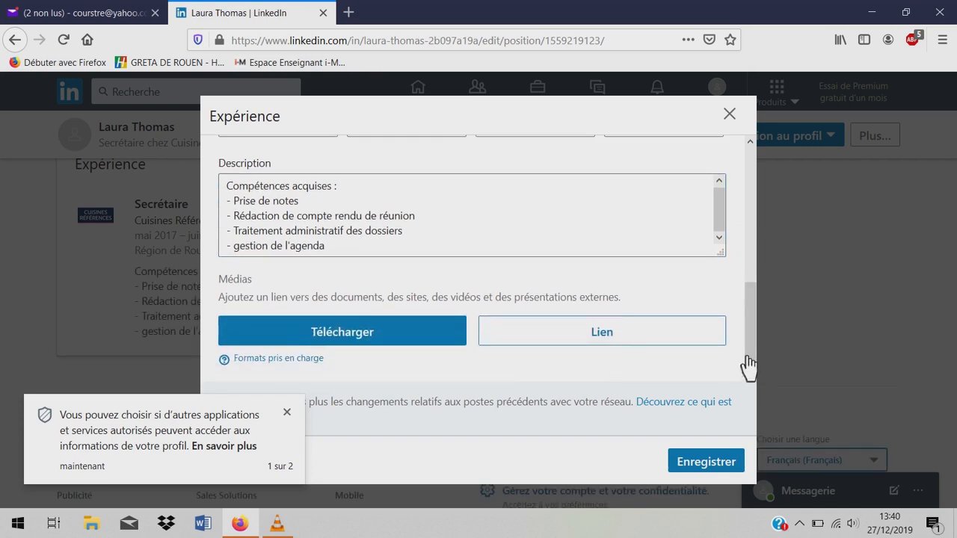
left_click(696, 465)
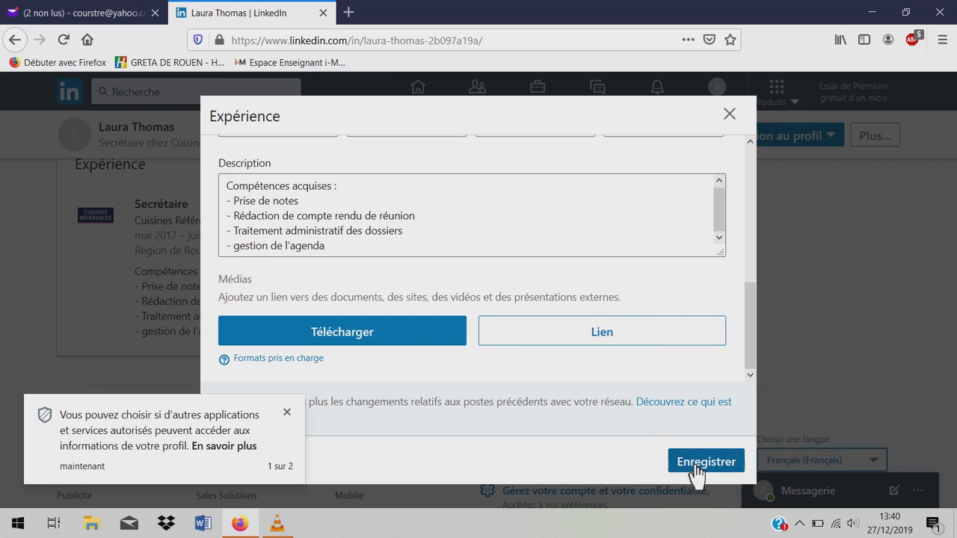
left_click(287, 413)
left_click_drag(949, 349, 954, 391)
- Add a new experience titled Gestionnaire d'assurances with employment type CDD
left_click(617, 219)
left_click(490, 198)
type("F")
key("BackSpace")
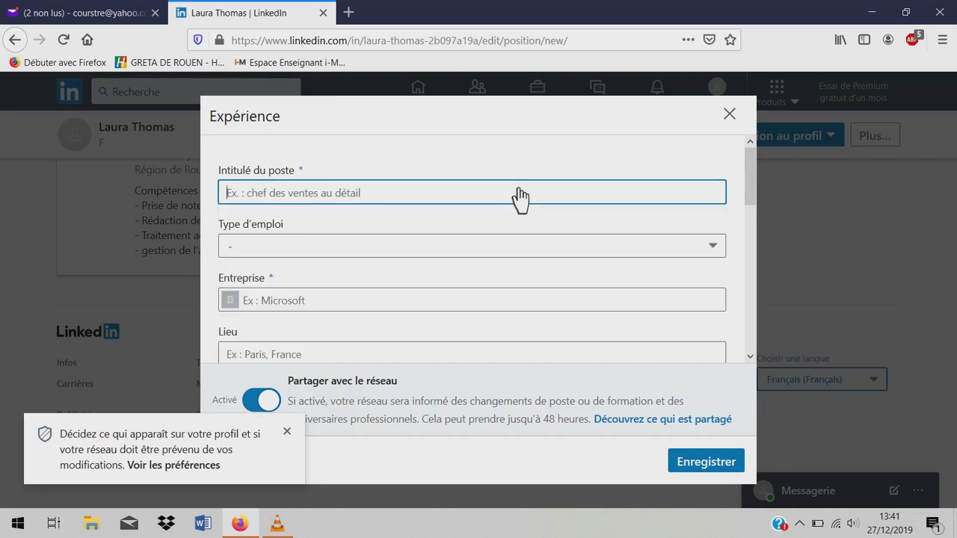
type("Gest")
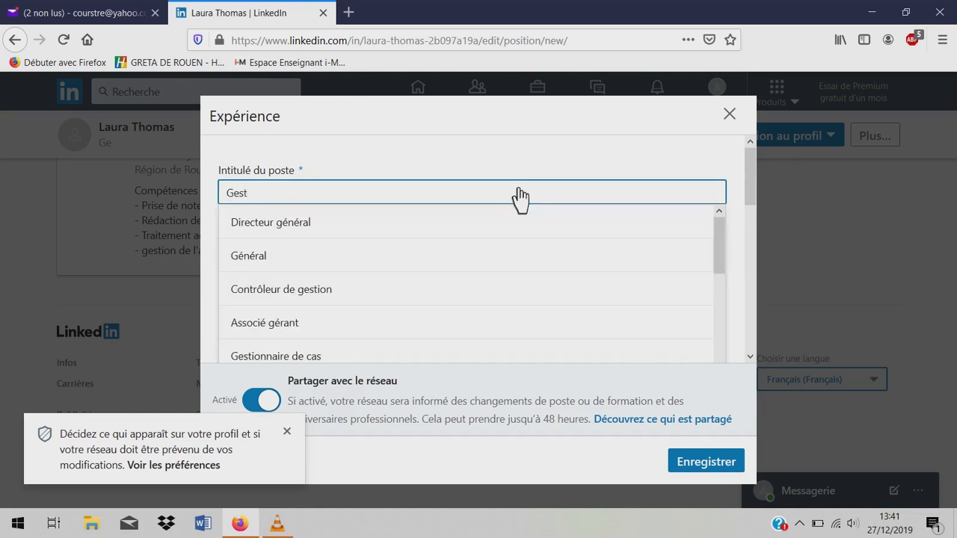
type("ionnaire d'a")
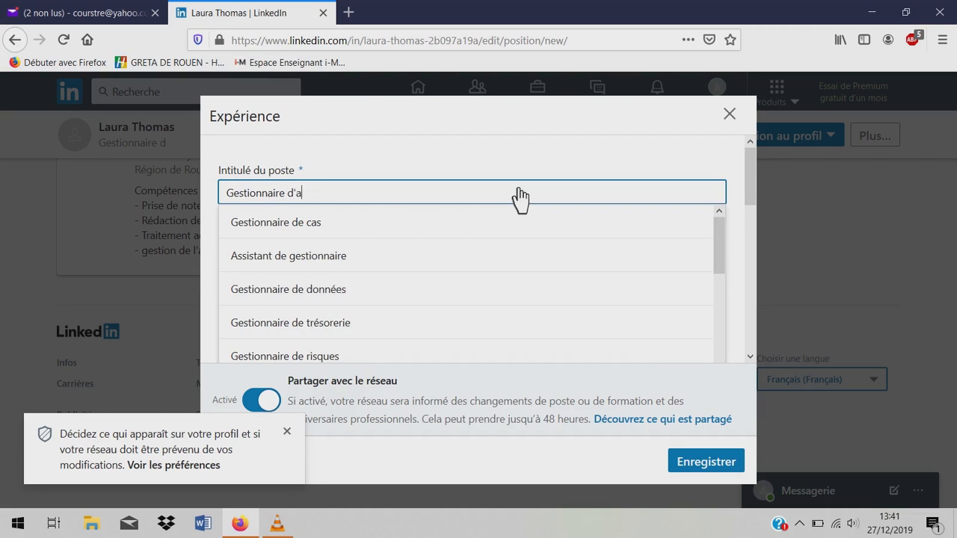
type("ssurances")
left_click(446, 247)
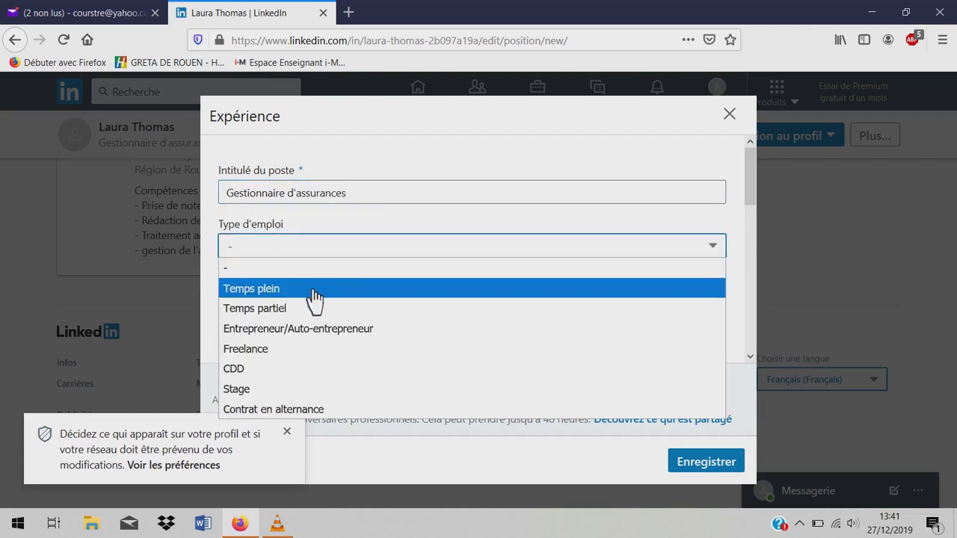
left_click(240, 370)
- Set the company to SFR Business Distribution and enter 'rouen' as the location
left_click(295, 301)
type("SFR business distr")
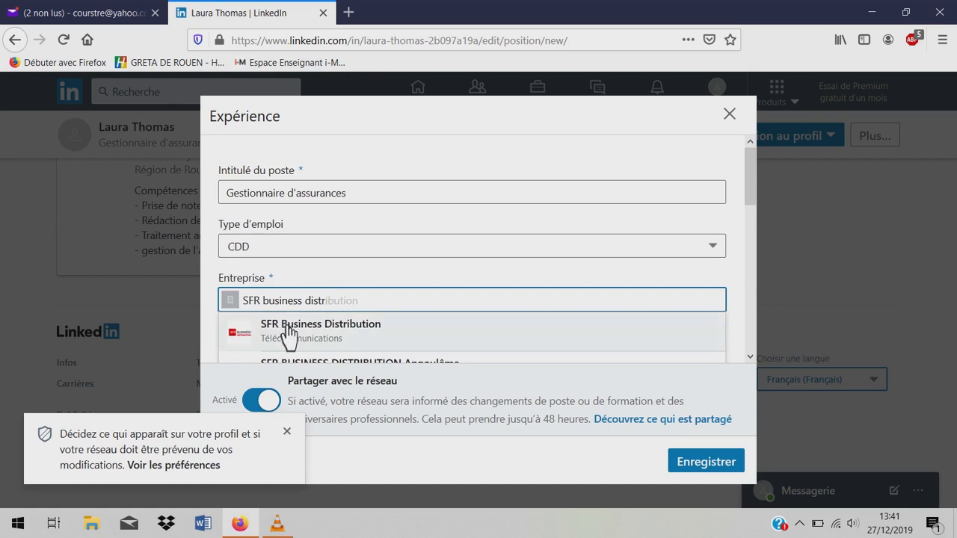
left_click(284, 330)
left_click(274, 356)
type("rouen")
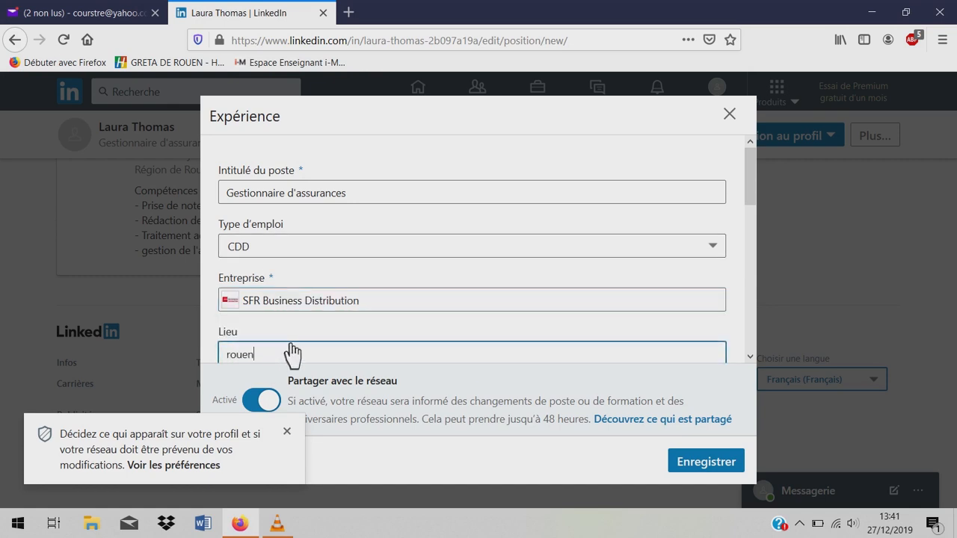
- Mark the position as no longer current and set the start date to janvier 2017
left_click_drag(756, 191, 753, 238)
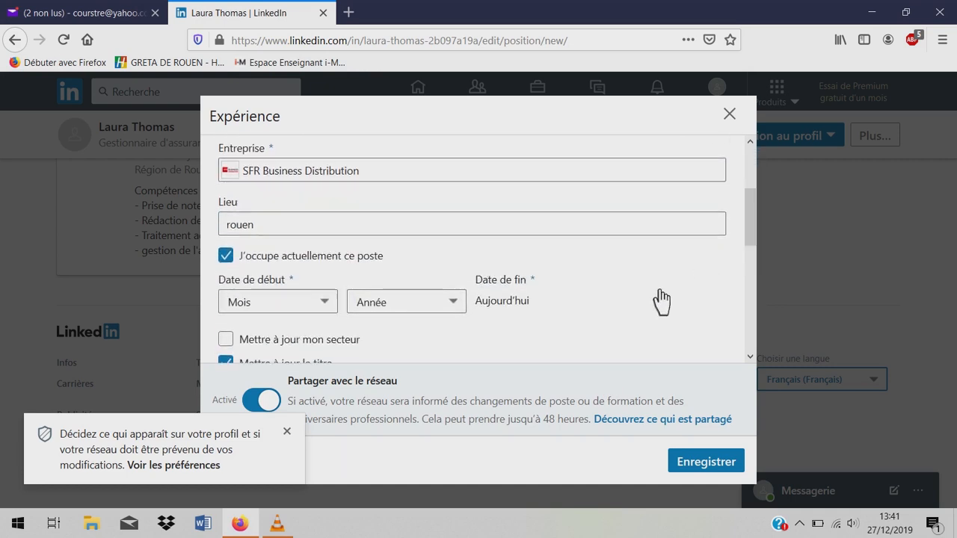
left_click(226, 256)
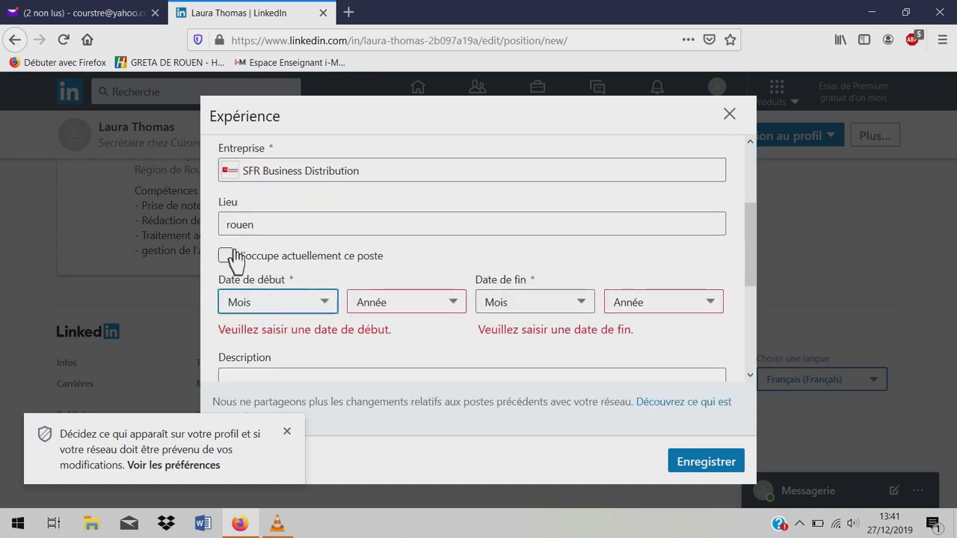
left_click(263, 303)
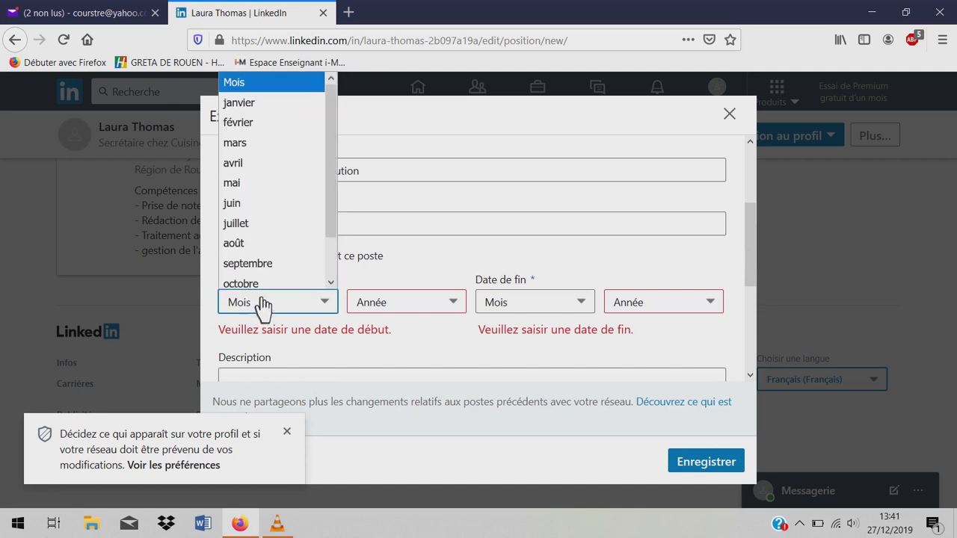
left_click(277, 97)
left_click(389, 311)
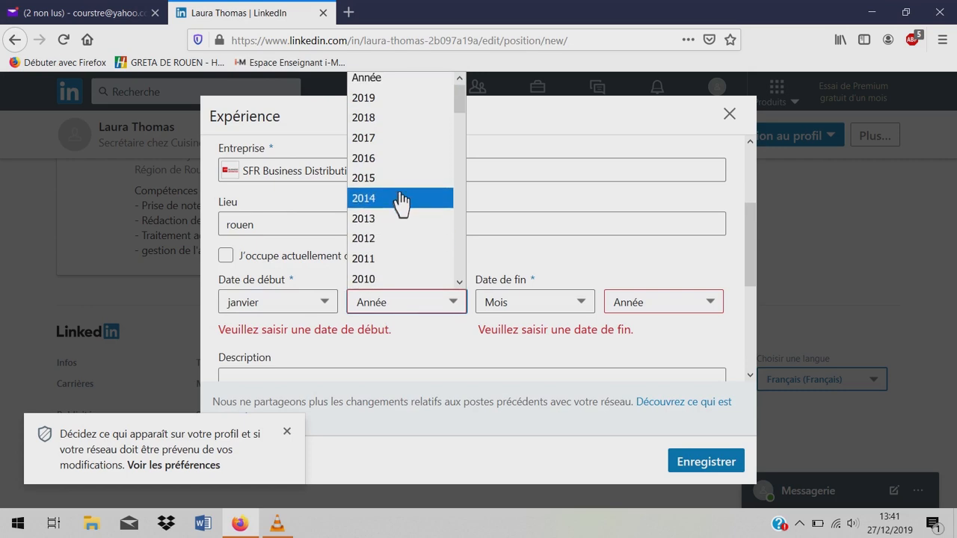
left_click(394, 143)
- Set the end date to avril 2017
left_click(528, 308)
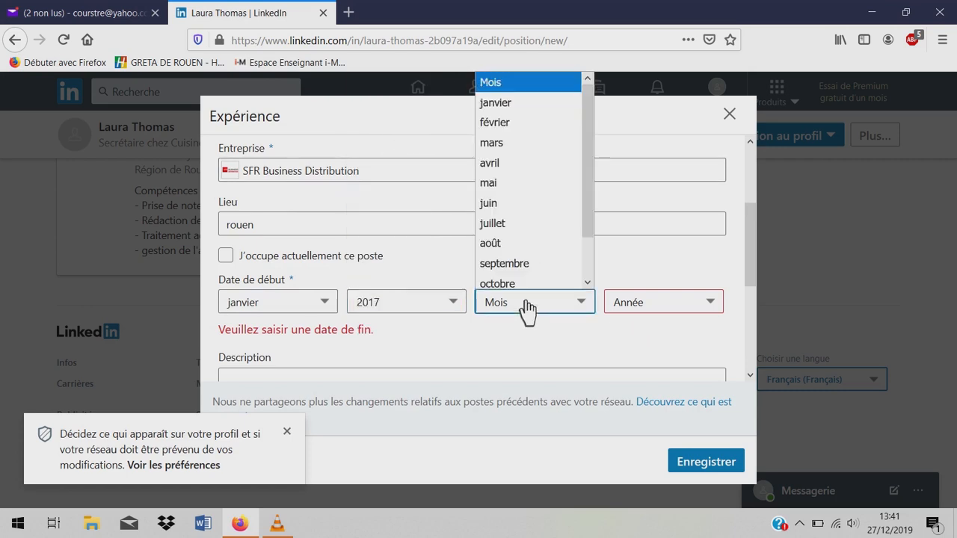
left_click(514, 163)
left_click(641, 306)
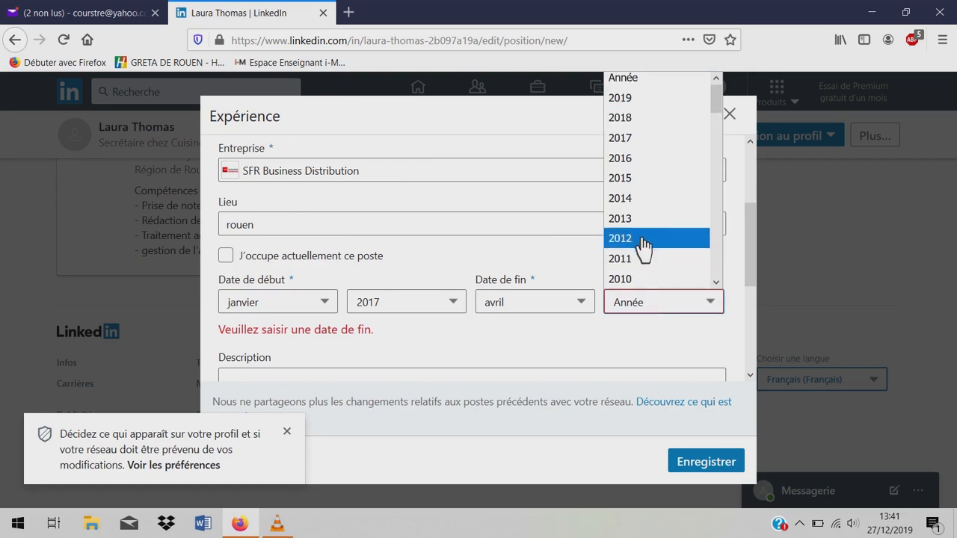
left_click(649, 153)
left_click_drag(754, 271, 752, 316)
left_click(444, 299)
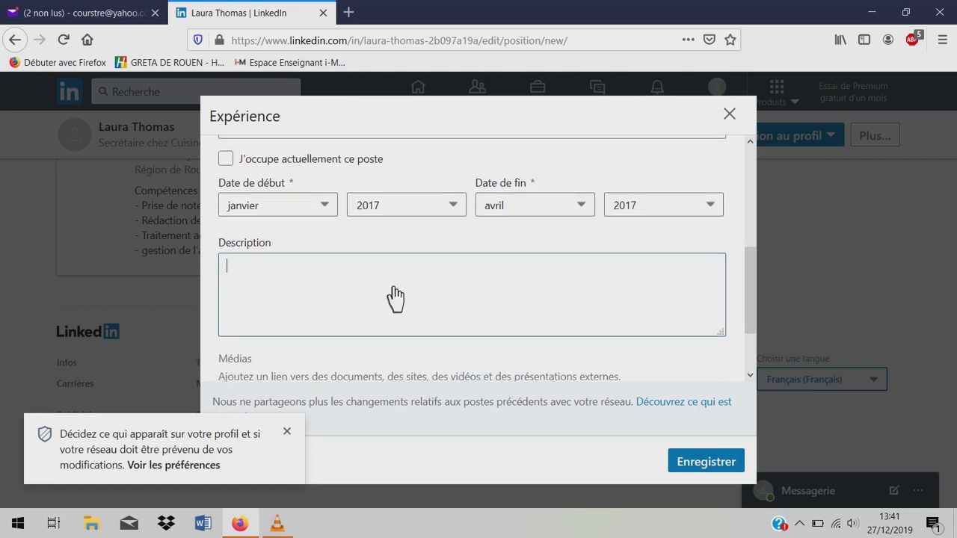
- Type the skills-acquired description, correcting 'Reception' to 'Réception'
type("Compétences acquises :")
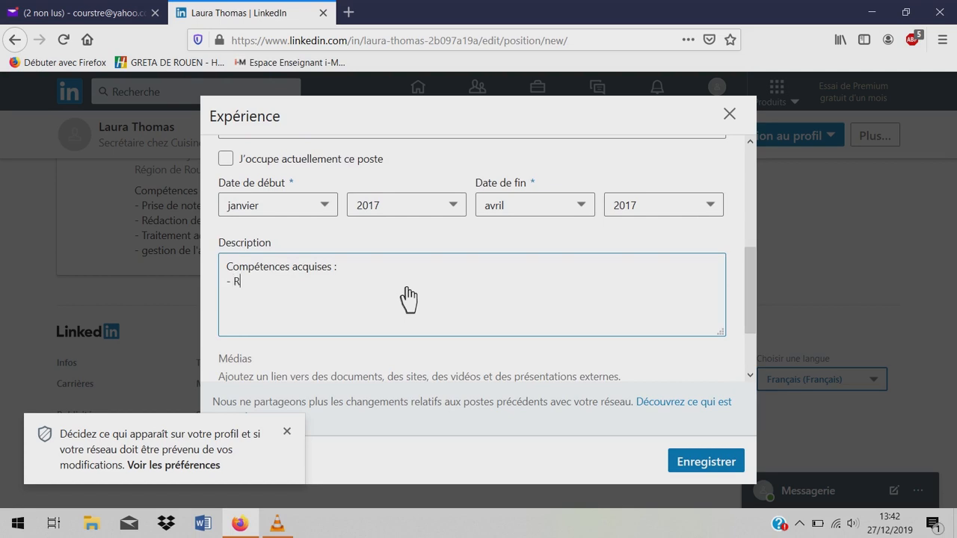
type("on des appels téléphoniques")
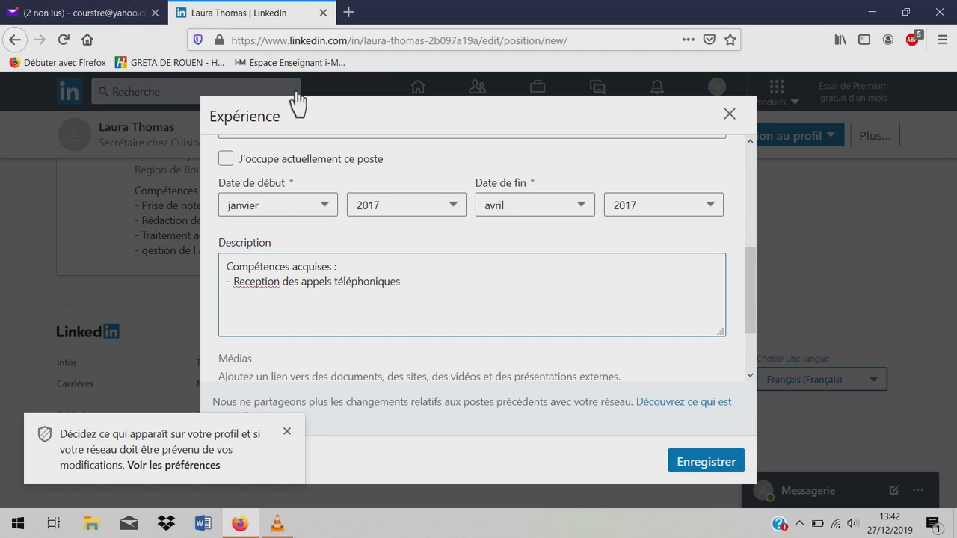
right_click(254, 284)
left_click(280, 292)
left_click(440, 283)
- Add the line '- Rédaction des courriers' and save the experience
key("Return")
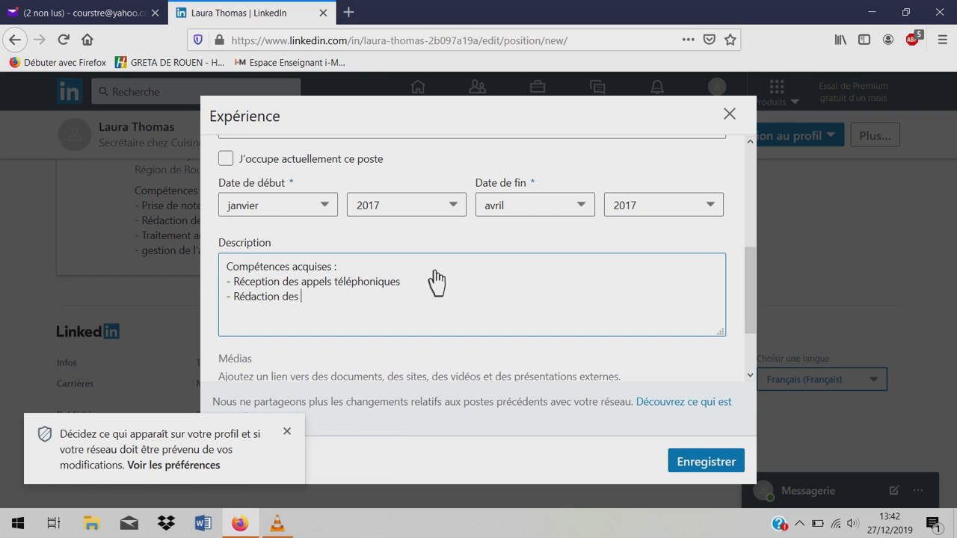
type("- Rédaction des courriers")
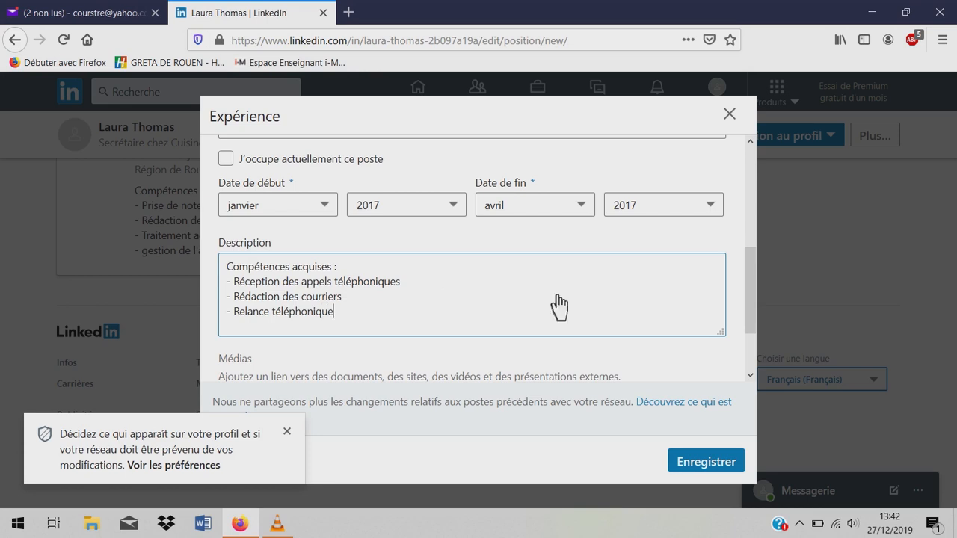
left_click_drag(749, 271, 755, 355)
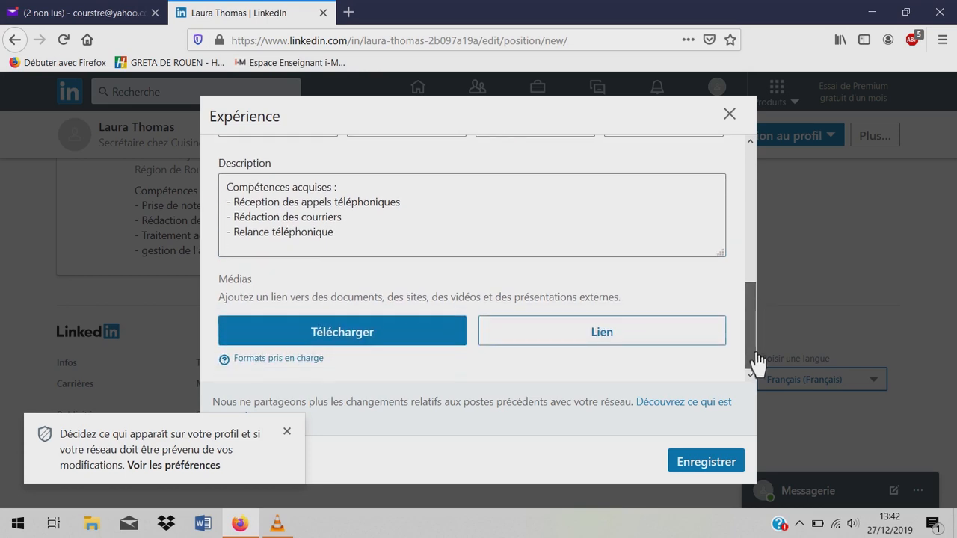
left_click(721, 464)
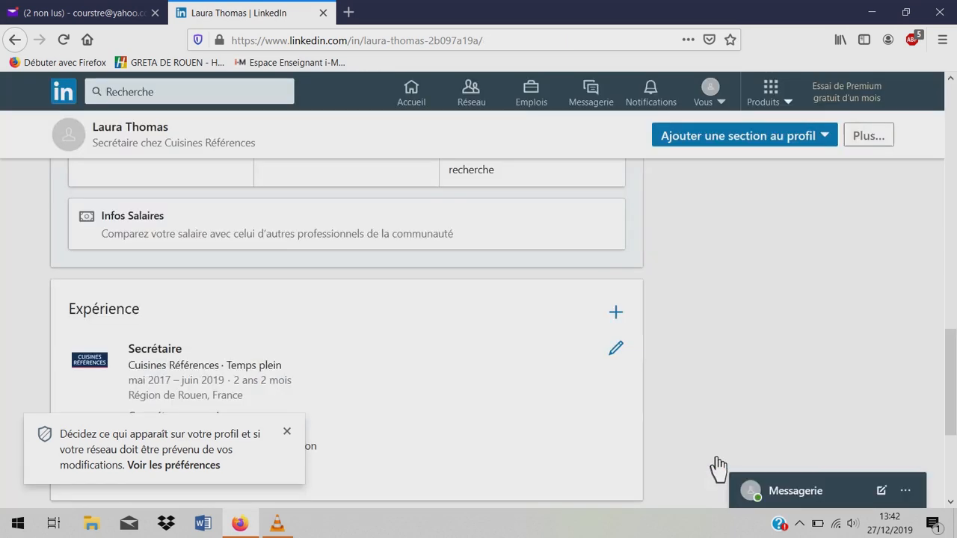
left_click_drag(949, 362, 955, 206)
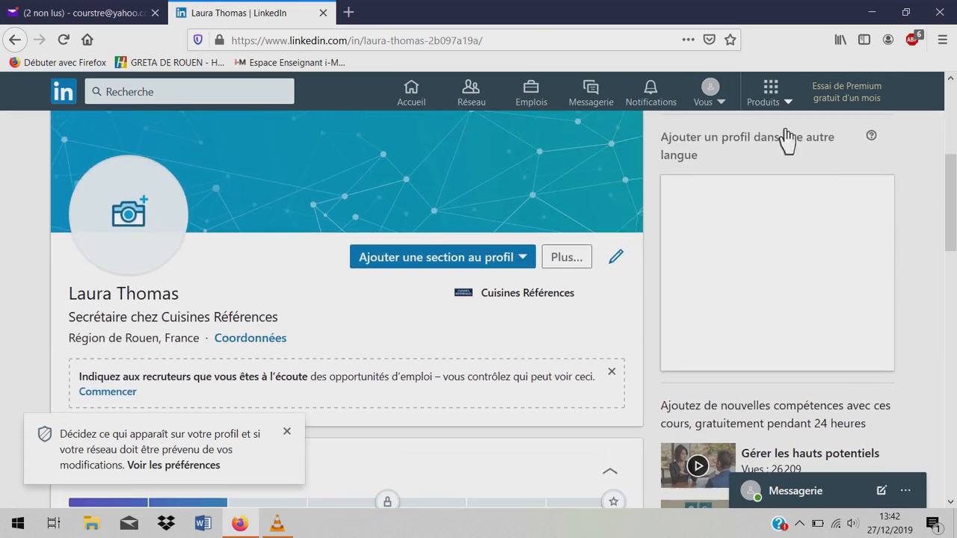
left_click(711, 94)
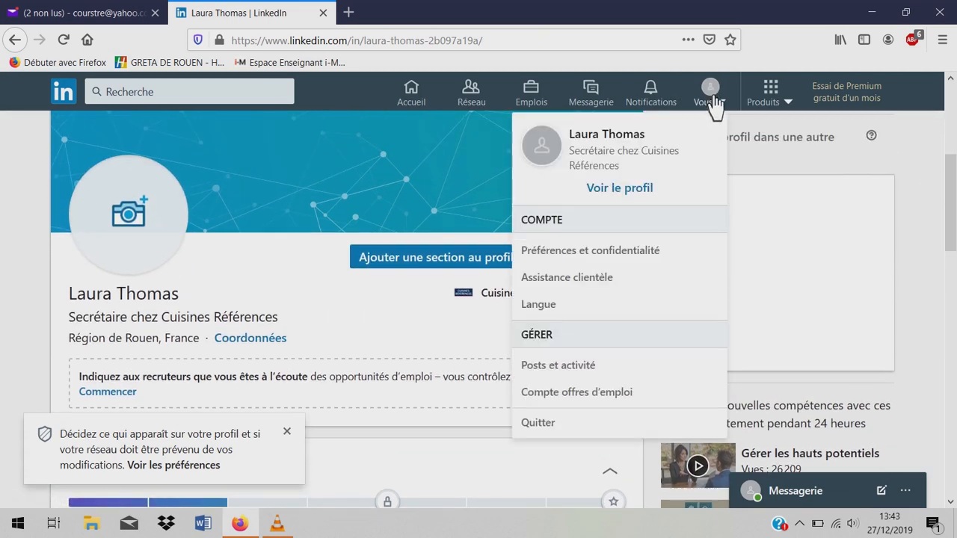
left_click(625, 201)
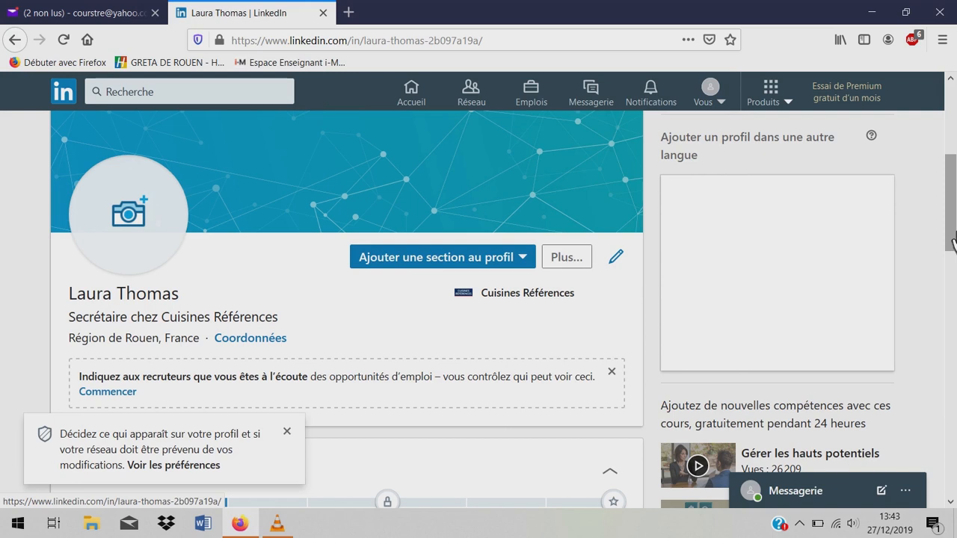
- Upload the dessin-bonhomme stick-figure drawing from Images and save it as the profile photo
left_click(129, 215)
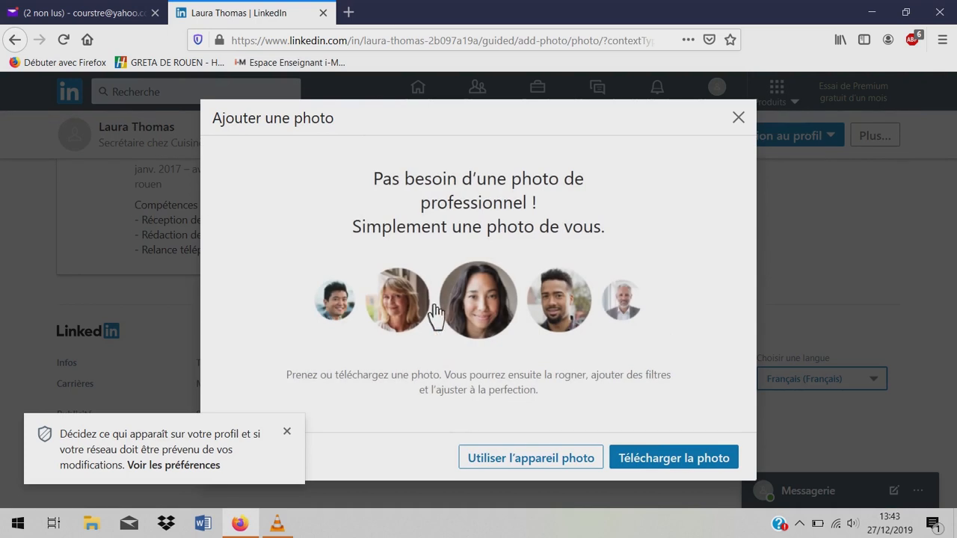
left_click(658, 460)
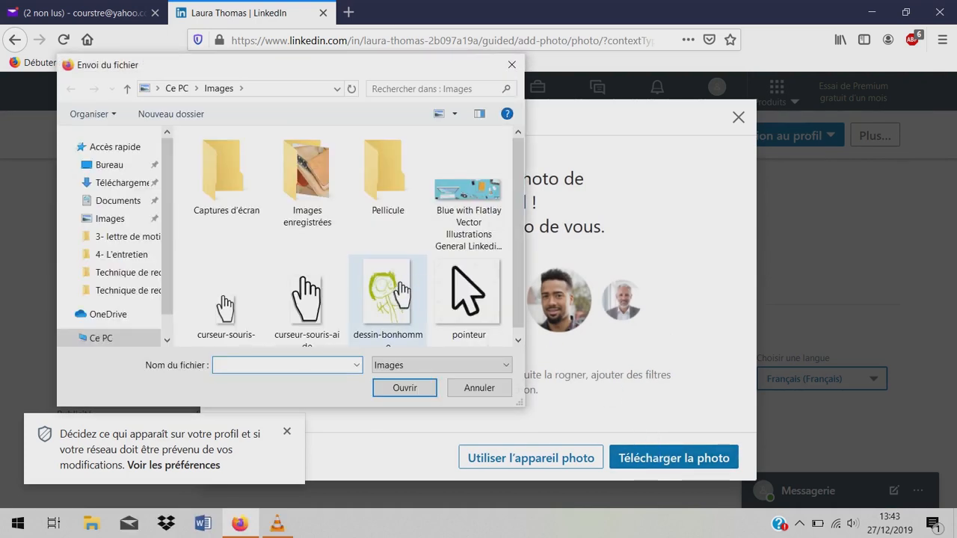
double_click(401, 294)
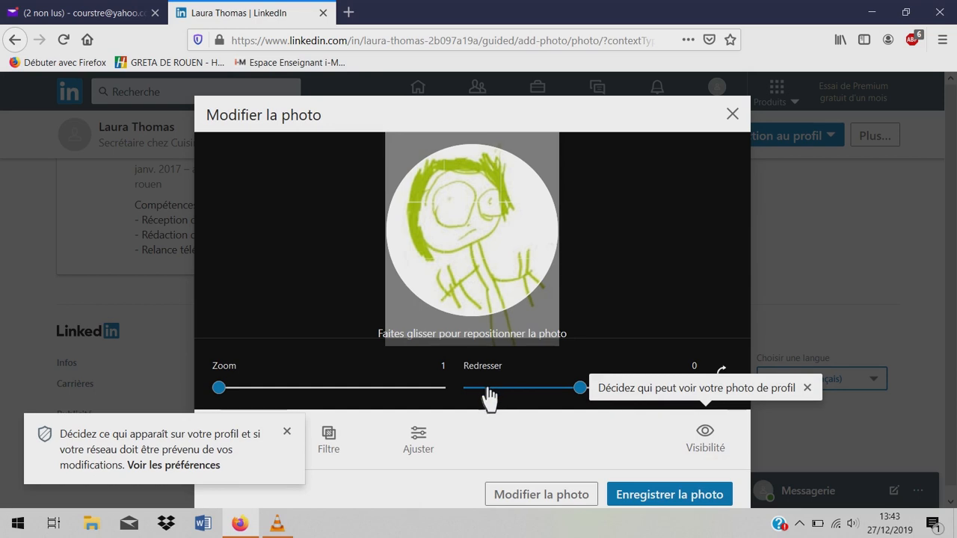
left_click(662, 497)
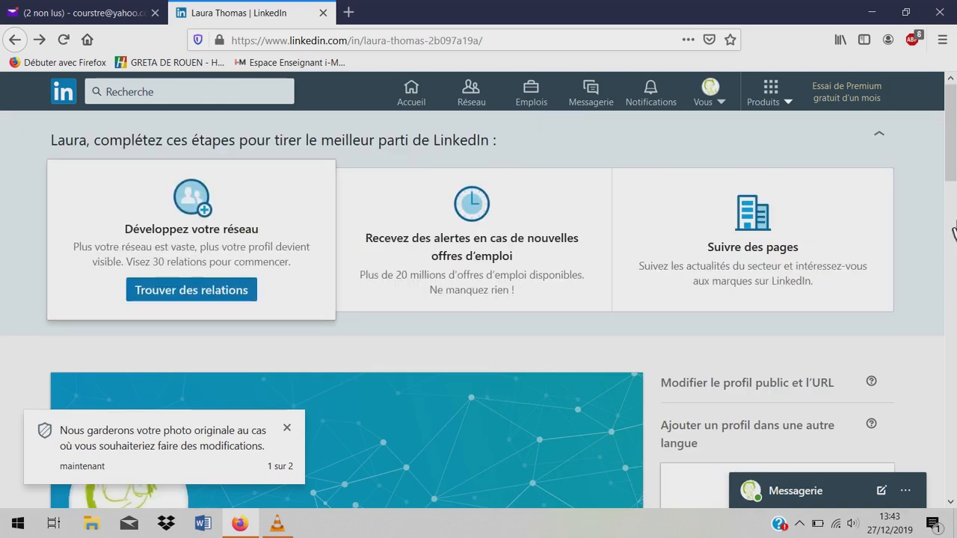
- Mark the current-job suggestion as Non pertinent and close the new-level message with OK
left_click_drag(953, 176, 954, 311)
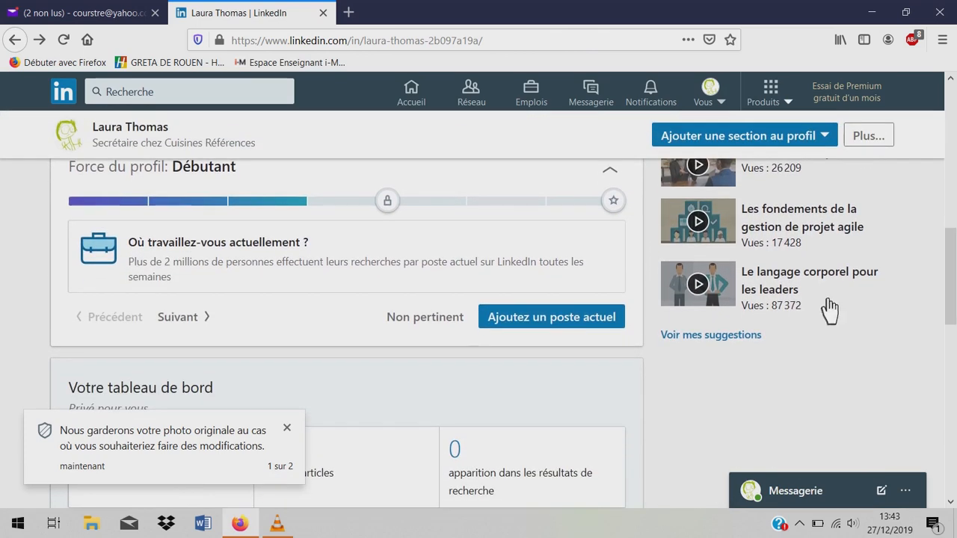
left_click(447, 328)
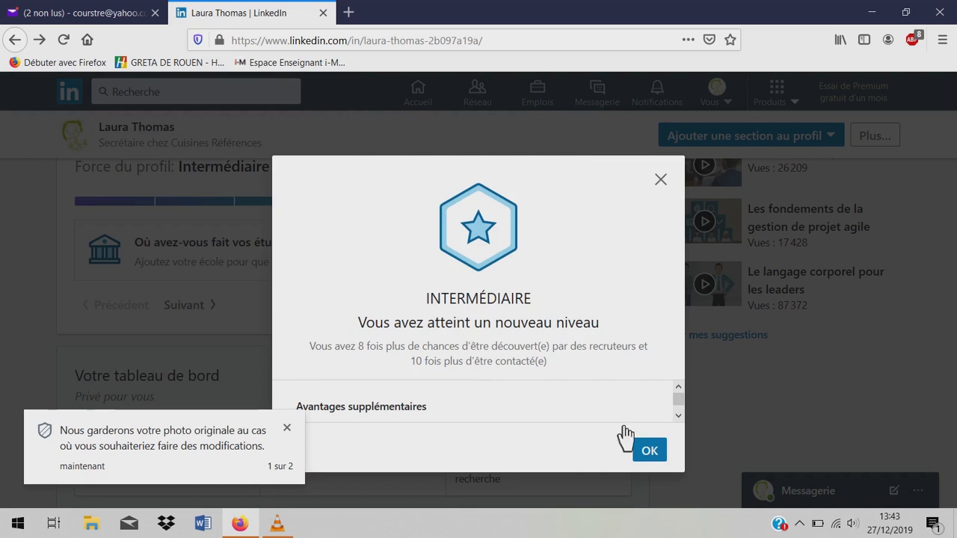
left_click(679, 416)
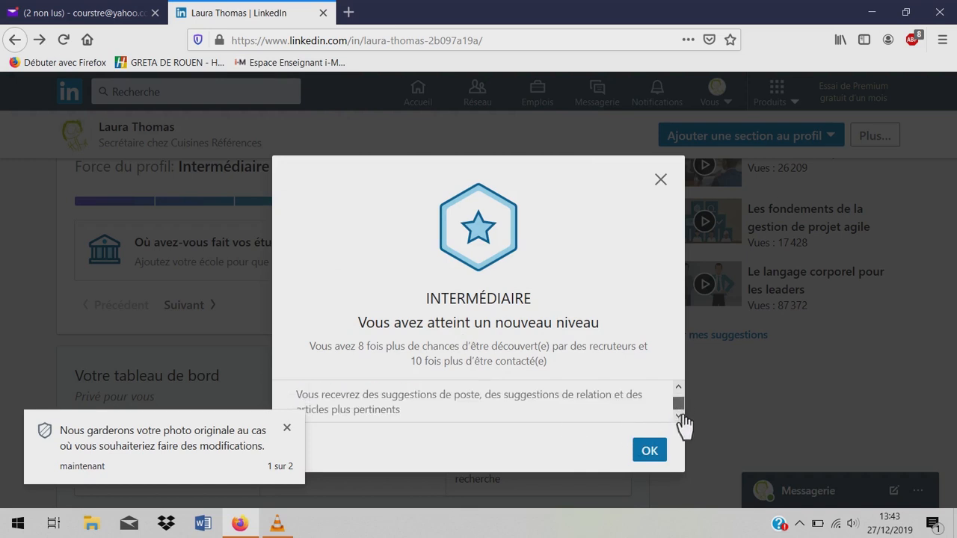
left_click(649, 453)
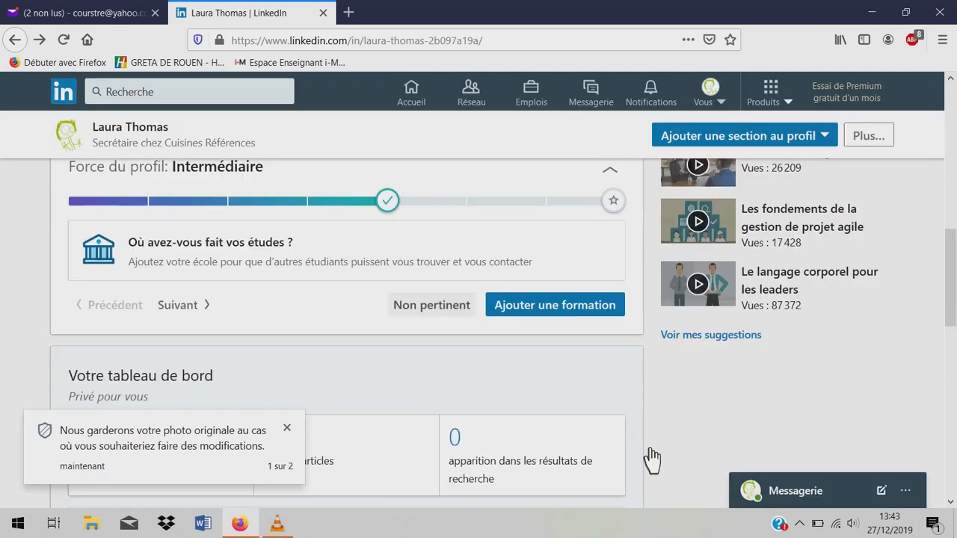
- Start a new education entry with school name 'lycée gustave flaubert rouen'
left_click(571, 323)
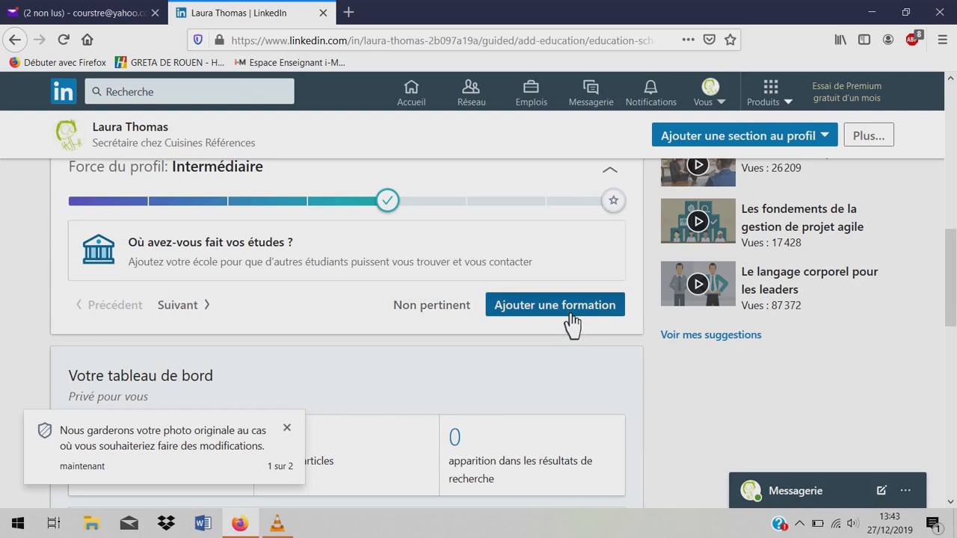
left_click(413, 347)
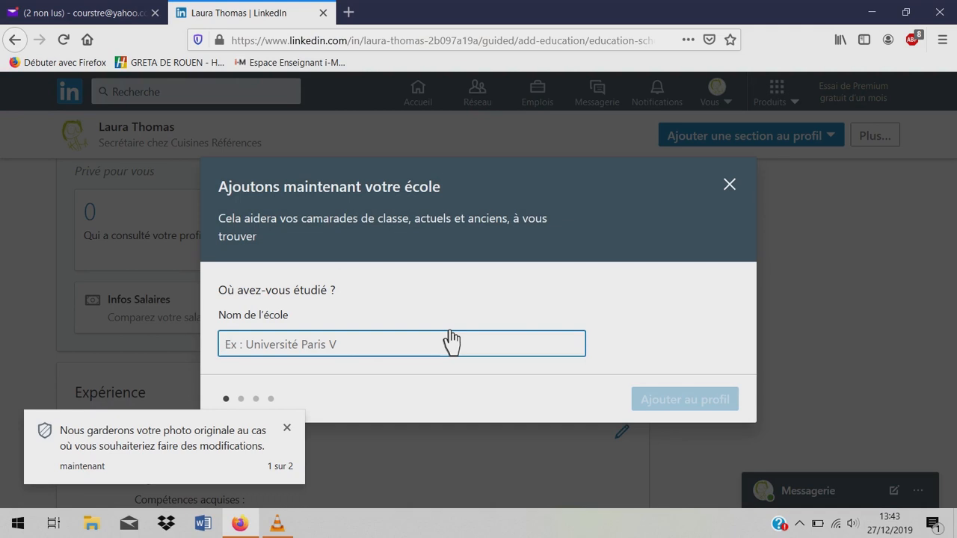
type("S")
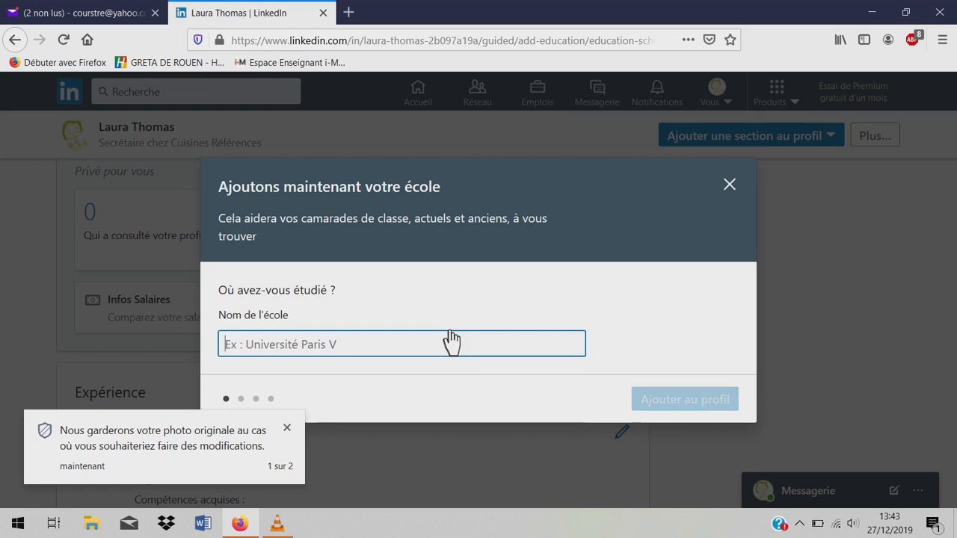
type("lycée gustave flaubert rouen")
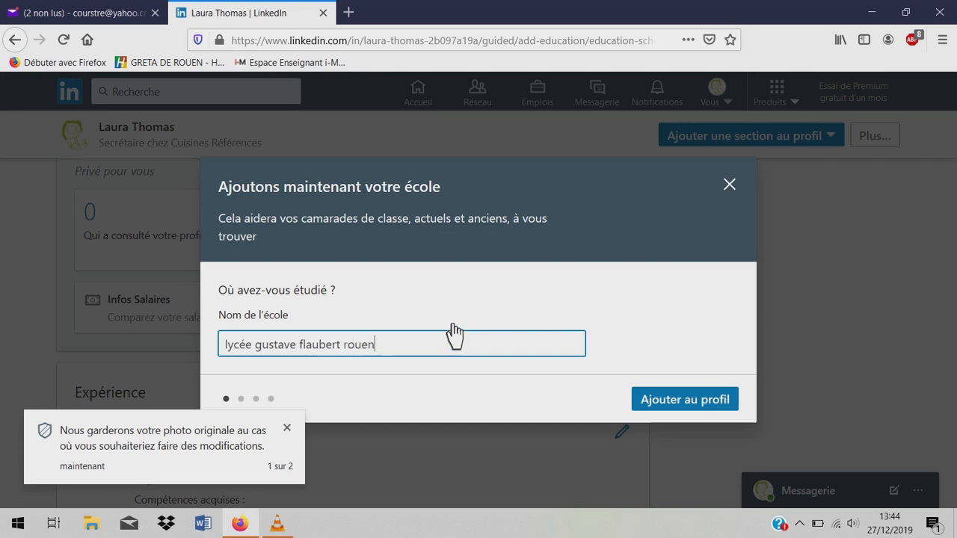
left_click(457, 376)
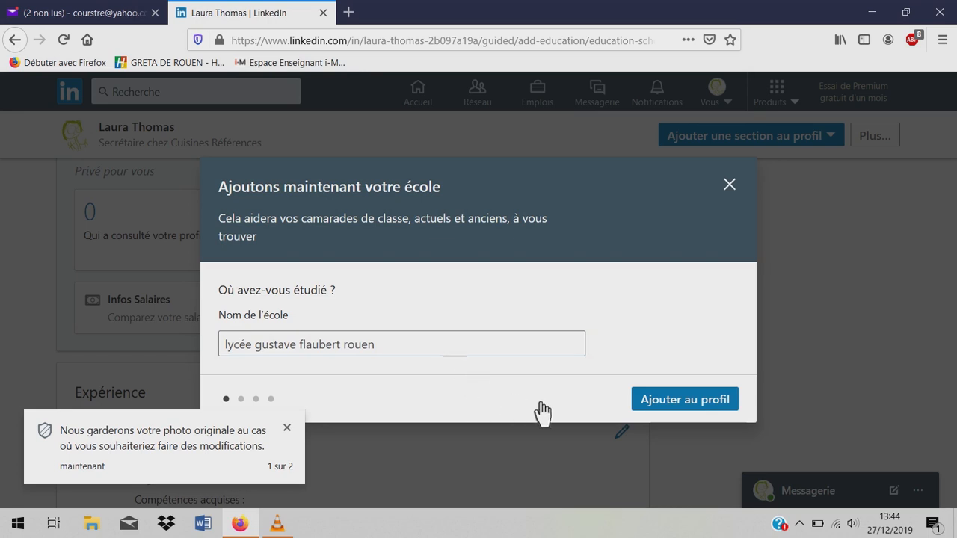
- Add lycée gustave flaubert rouen with study years 2013 to 2016 and save
left_click(665, 407)
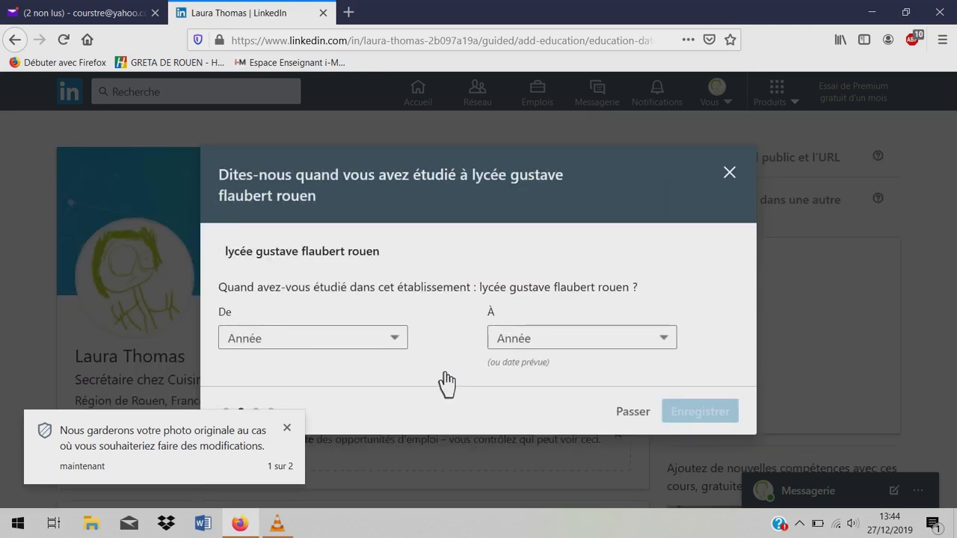
left_click(402, 343)
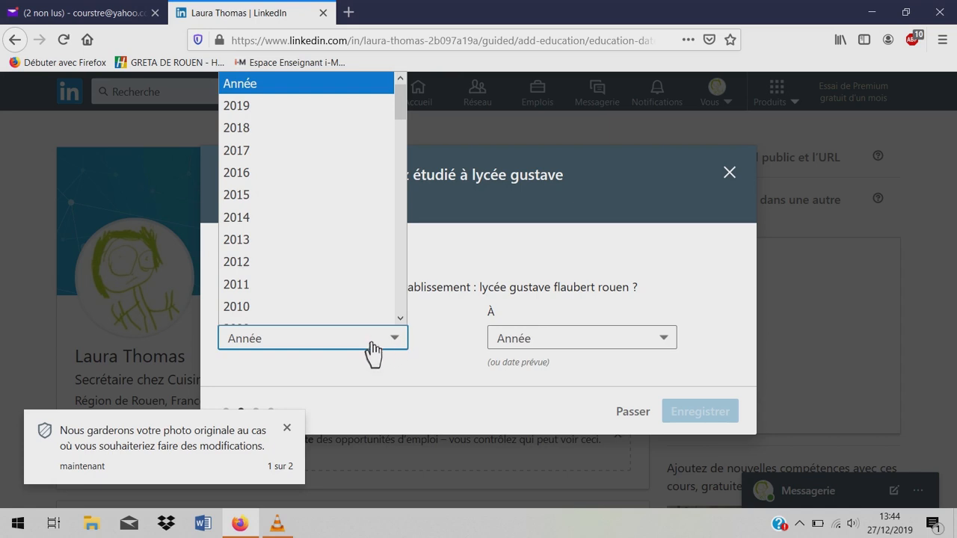
scroll(304, 197, "down", 1)
left_click(287, 157)
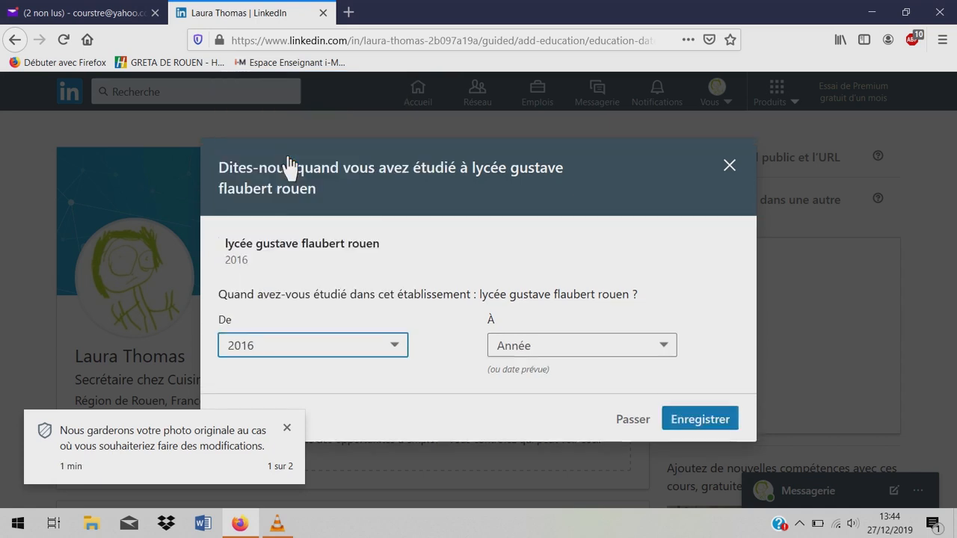
left_click(400, 348)
left_click(280, 238)
left_click(565, 345)
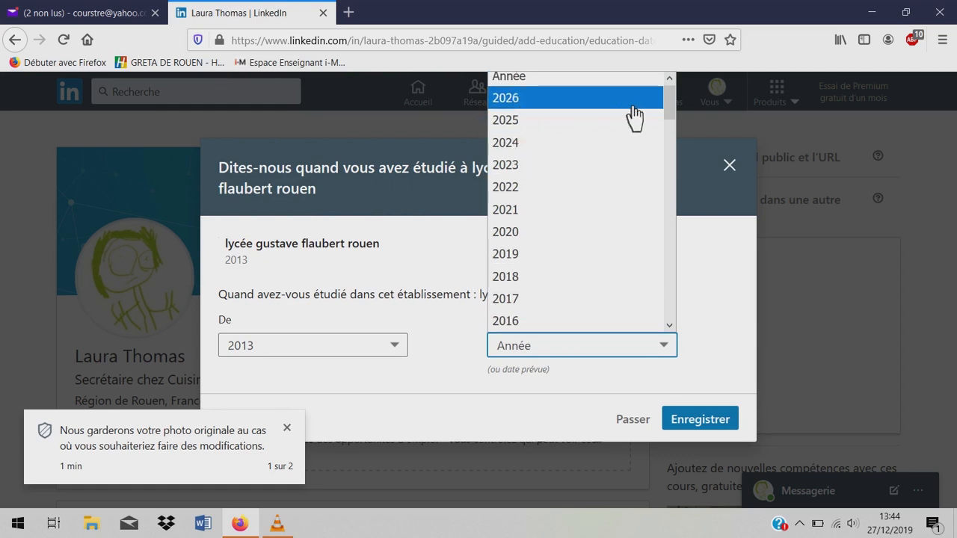
scroll(671, 120, "down", 2)
left_click(620, 267)
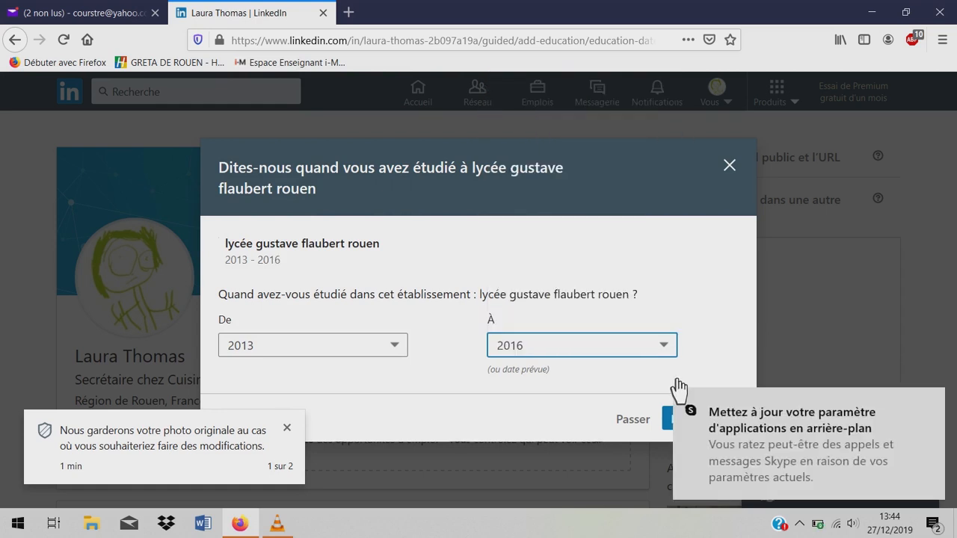
left_click(940, 405)
left_click(722, 421)
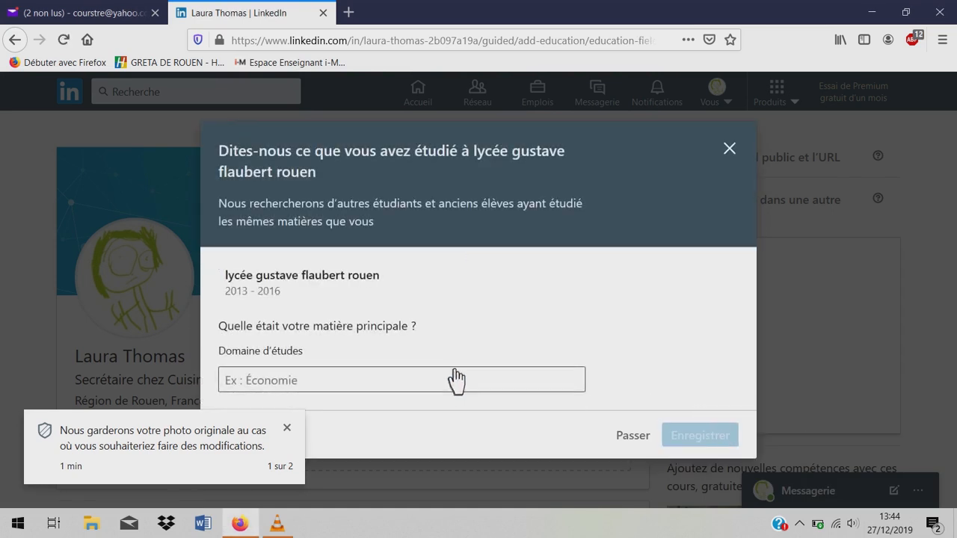
- Enter field 'Métiers du commerce et des ventes' and degree 'Bac professionnel métiers du commerce et des ventes'
left_click(329, 382)
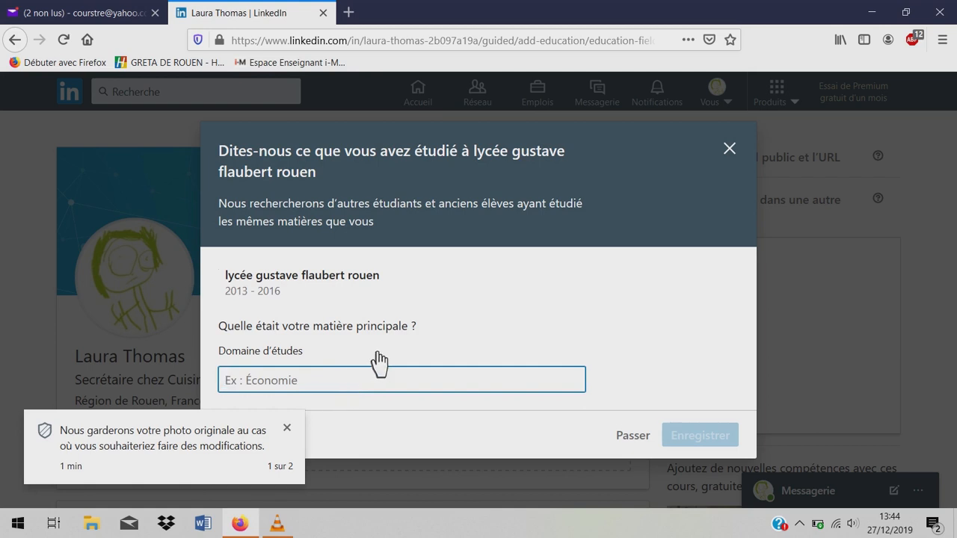
type("Métiers du commerce et des ventes")
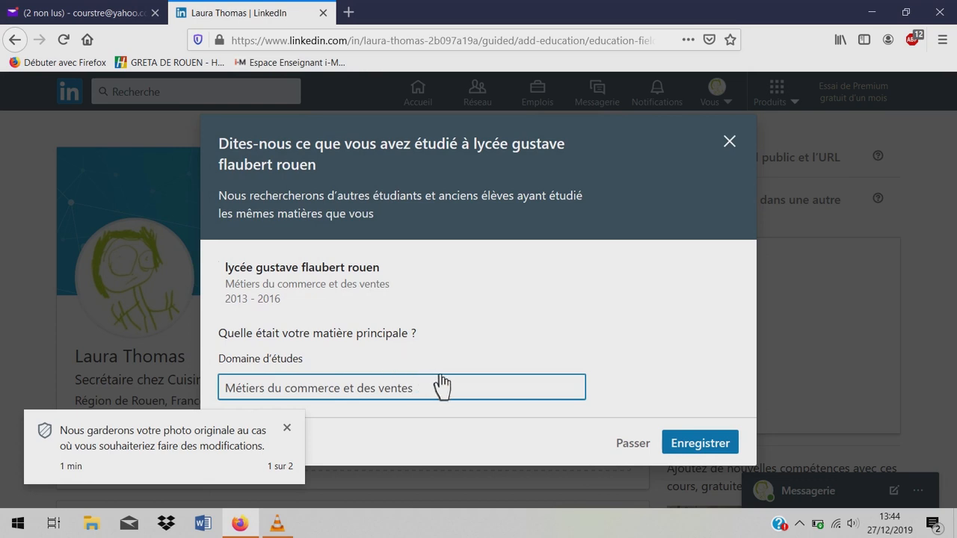
left_click(697, 445)
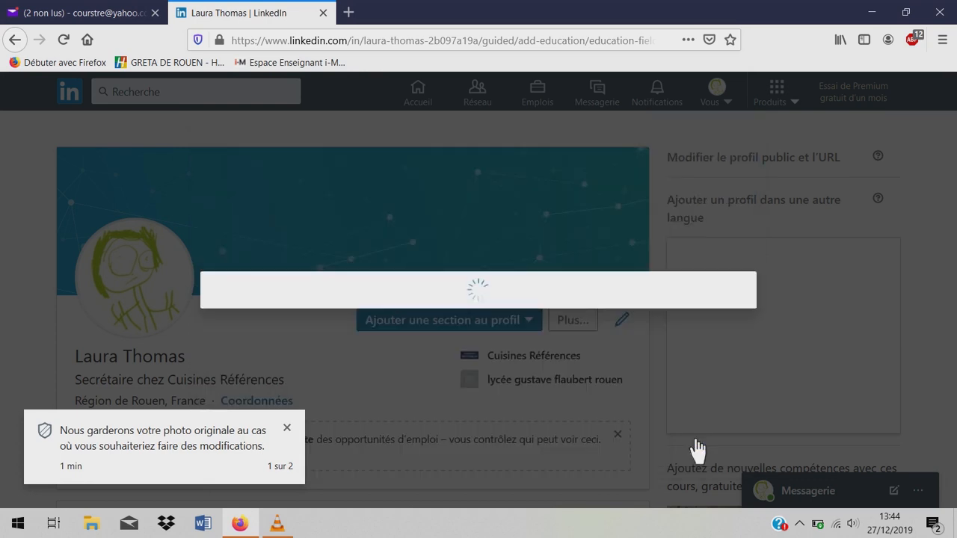
left_click(346, 365)
type("B")
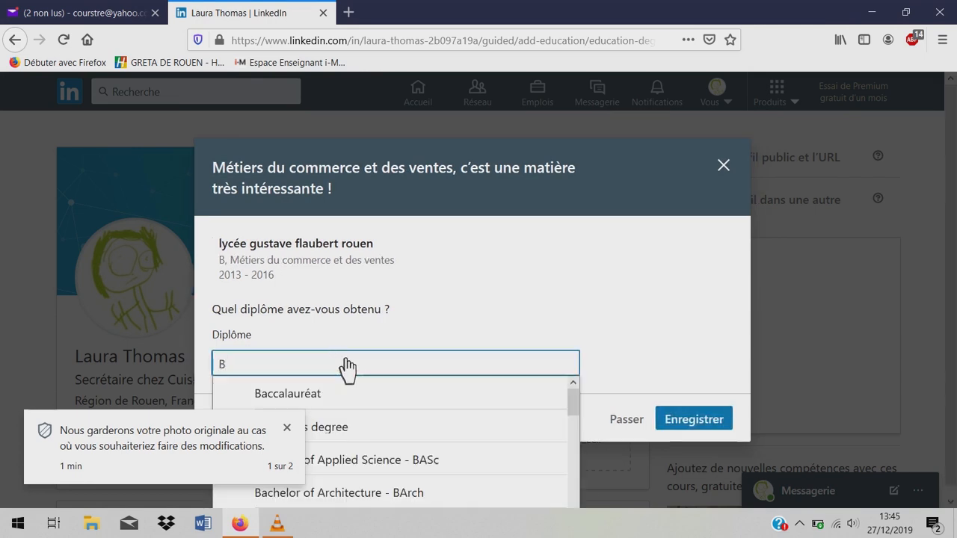
type("ac")
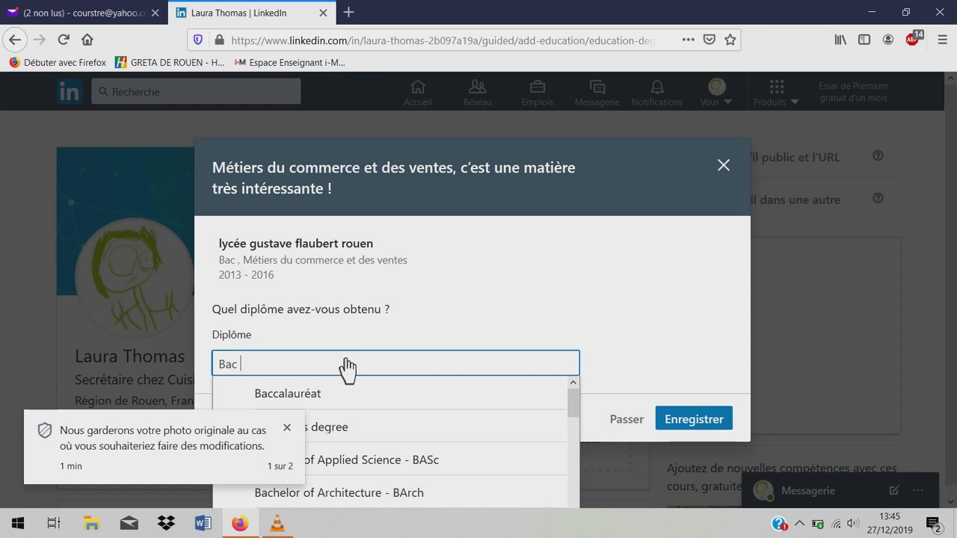
type(" prof")
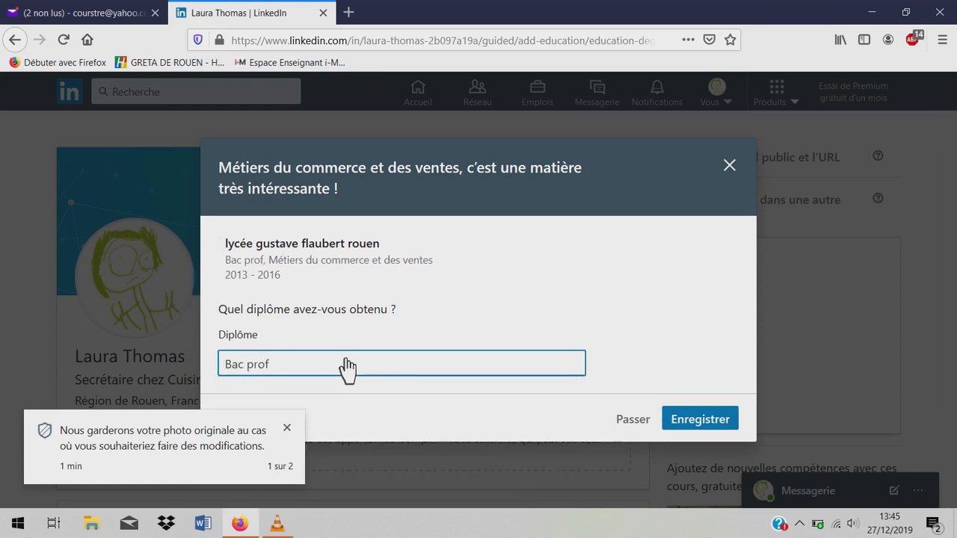
type("essionnel ")
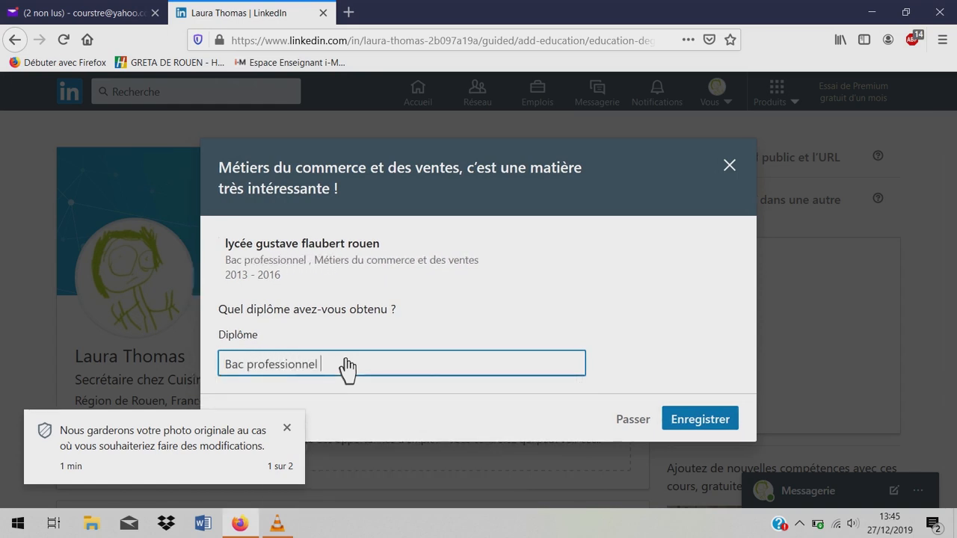
type("m")
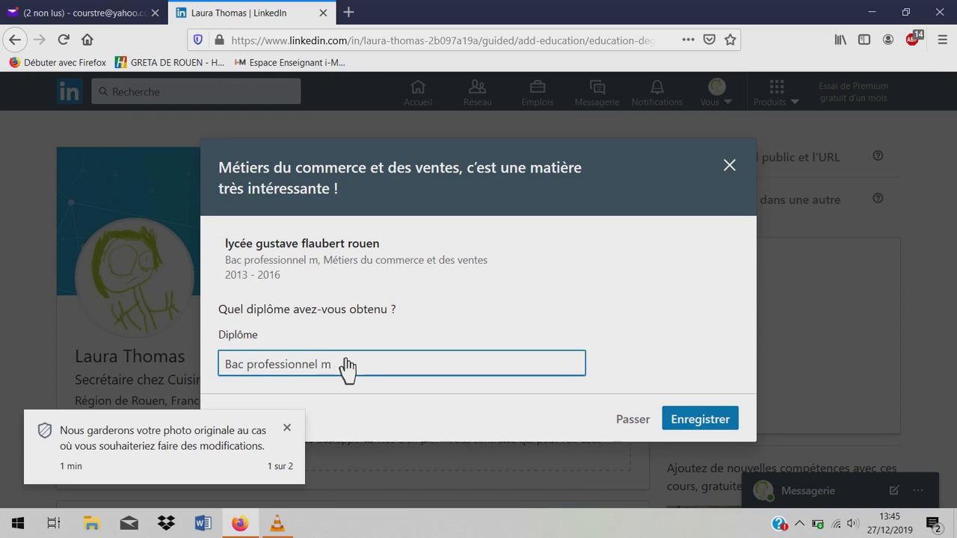
type("étiers du")
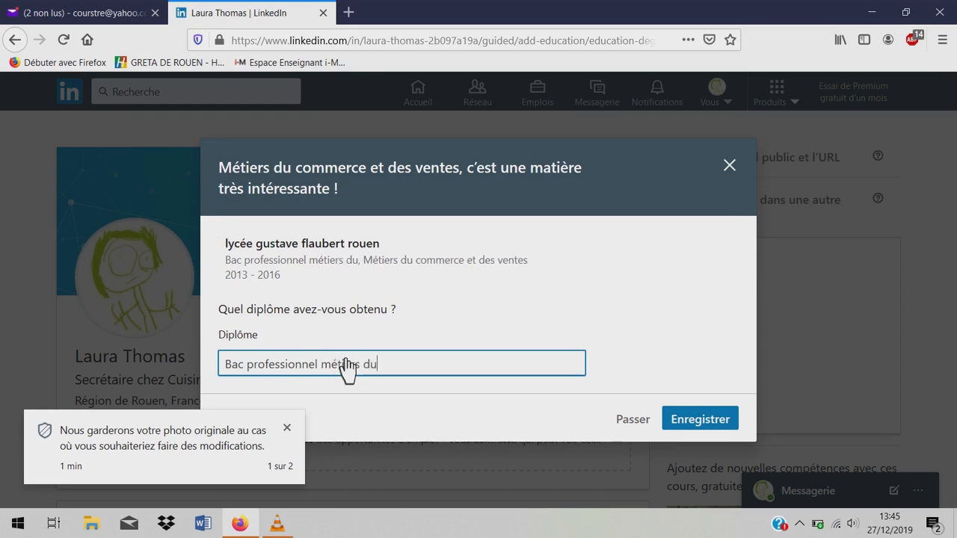
type(" commerce ")
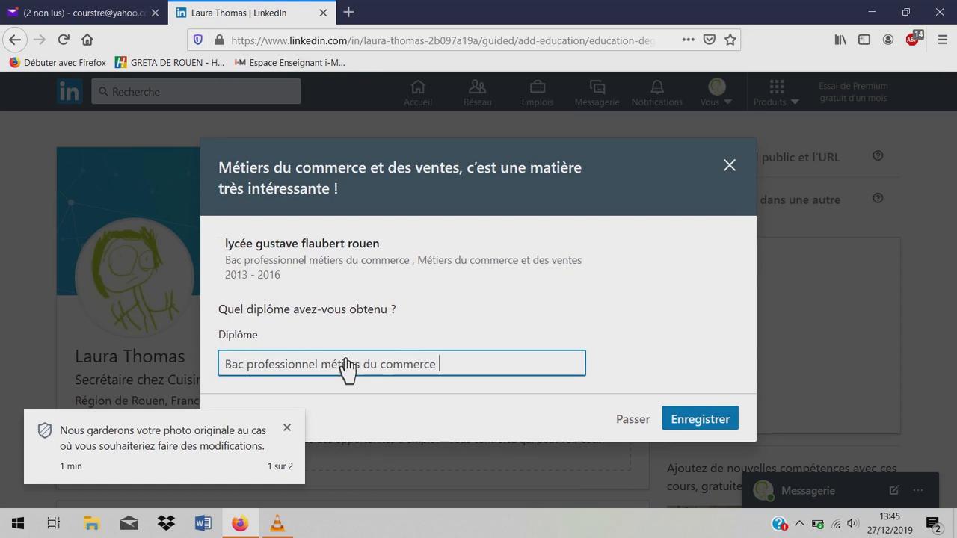
type("et des ventes")
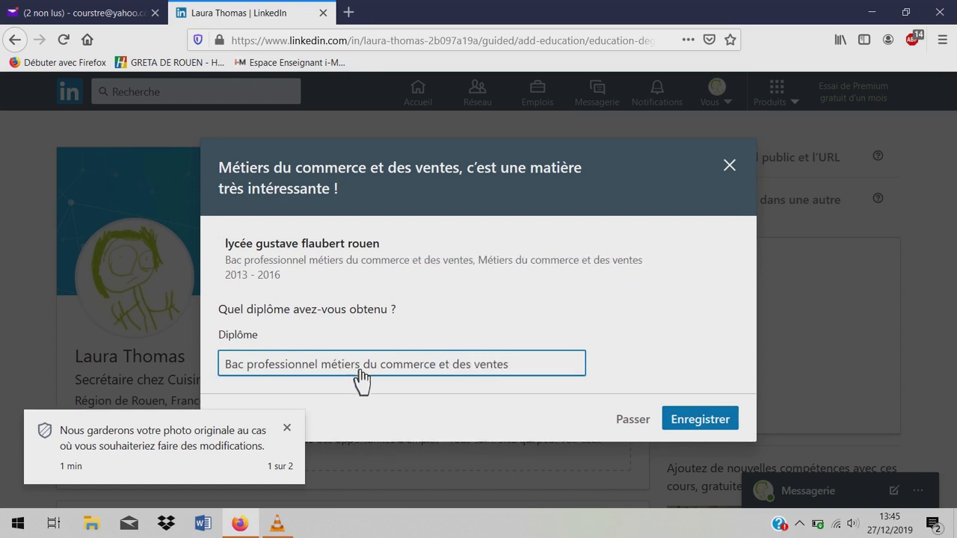
left_click(681, 422)
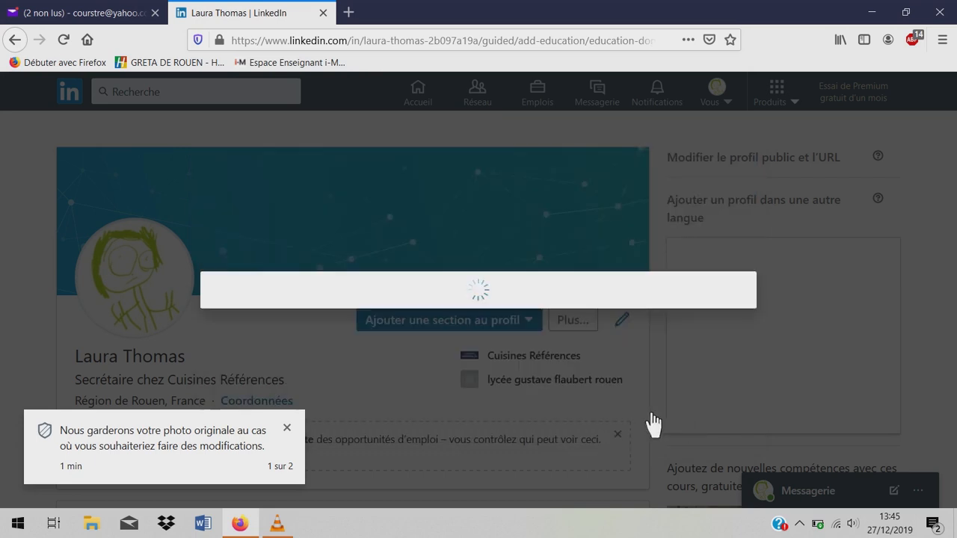
- Confirm the lycée education with OK and start adding a second school from the profile-strength card
left_click(287, 427)
left_click(721, 372)
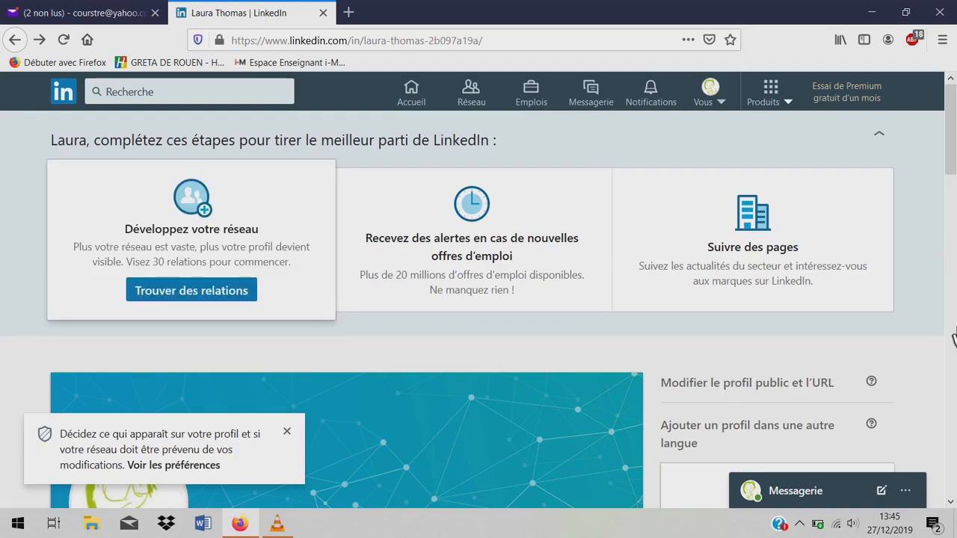
left_click_drag(952, 166, 942, 310)
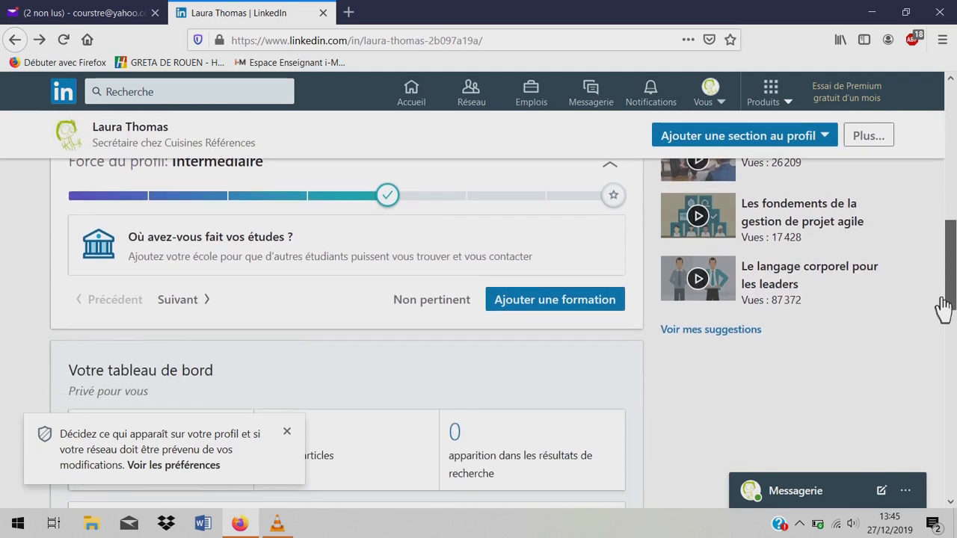
left_click(555, 291)
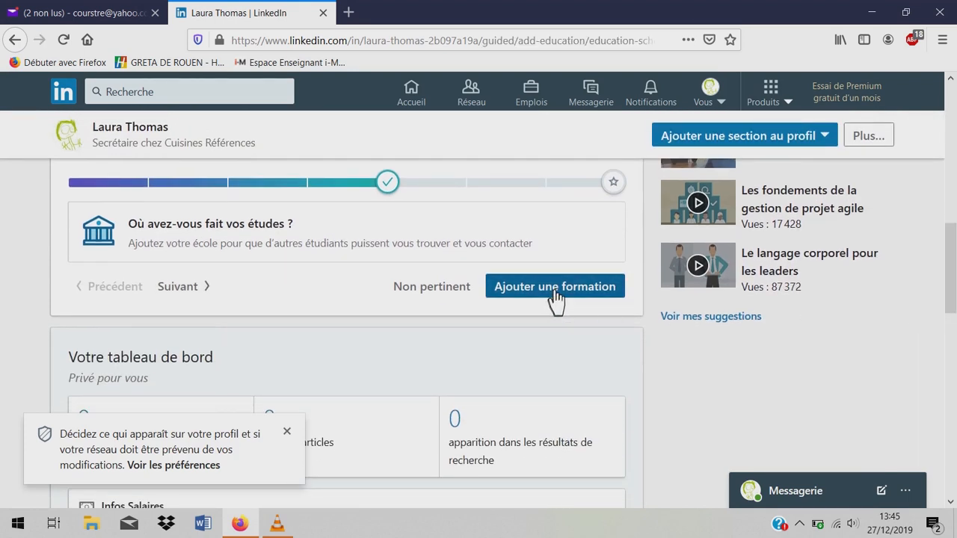
- Add Greta Mont Saint Aignan as a school with study years 2019 to 2020
left_click(306, 351)
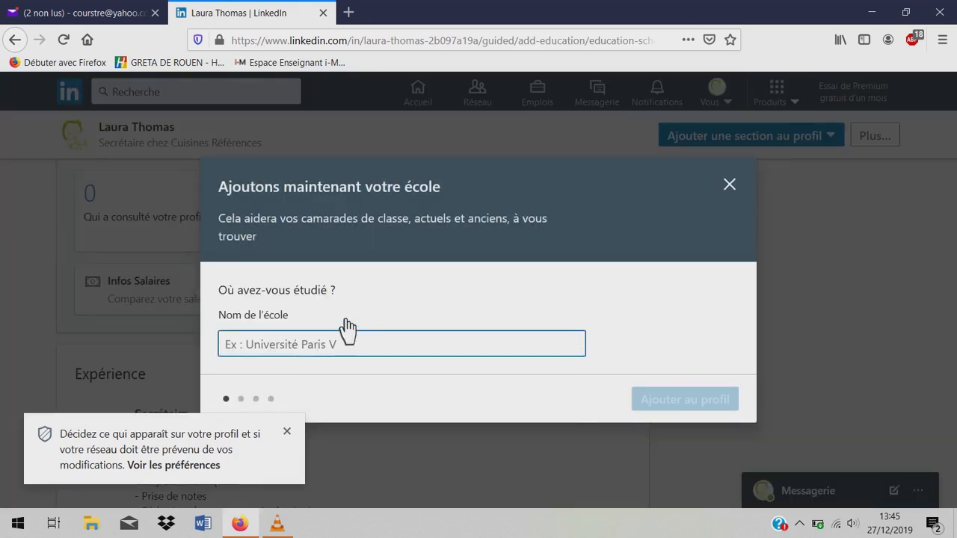
type("Greta")
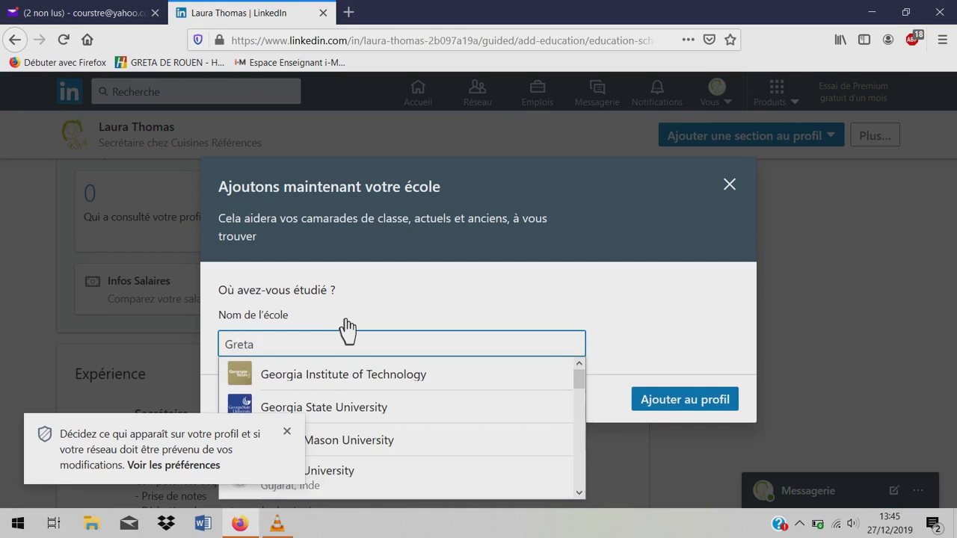
type(" Mont Saint Aignan")
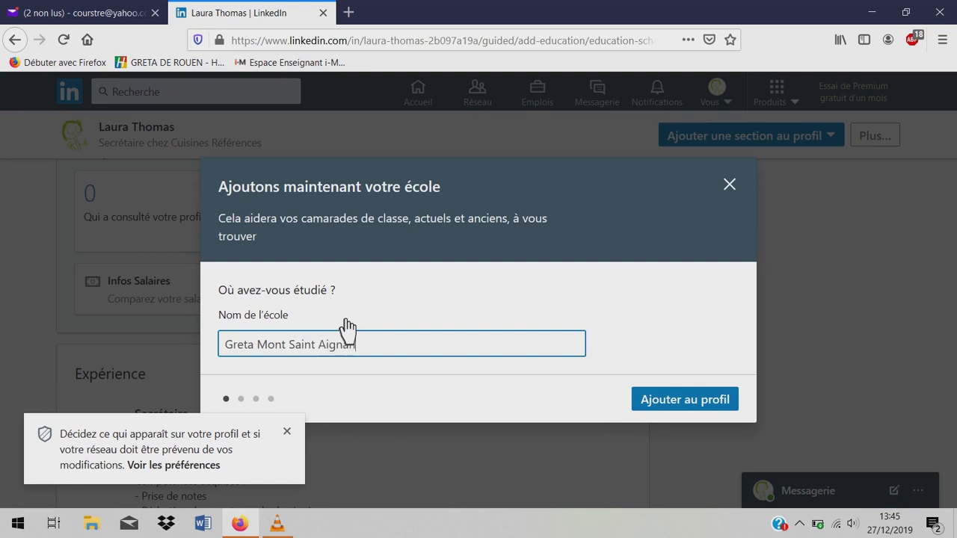
left_click(654, 408)
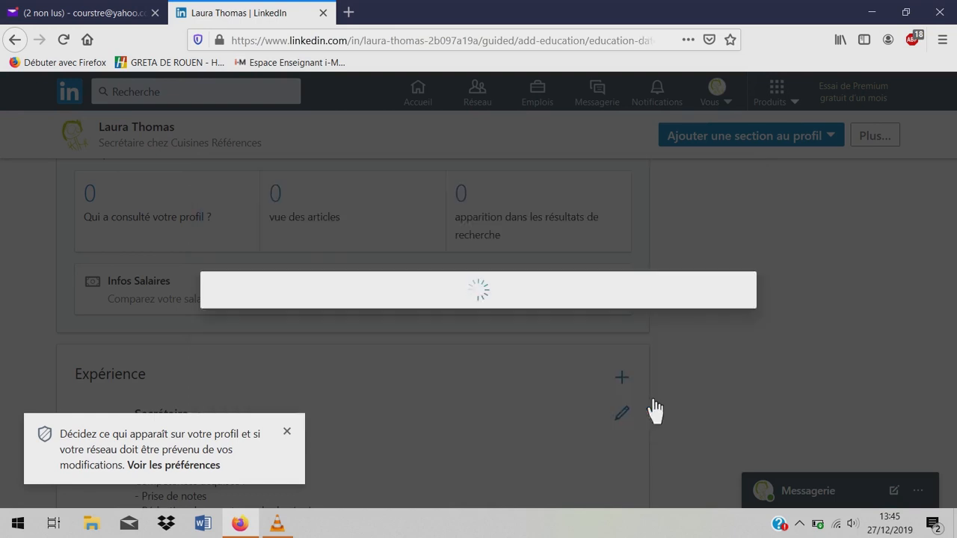
left_click(400, 345)
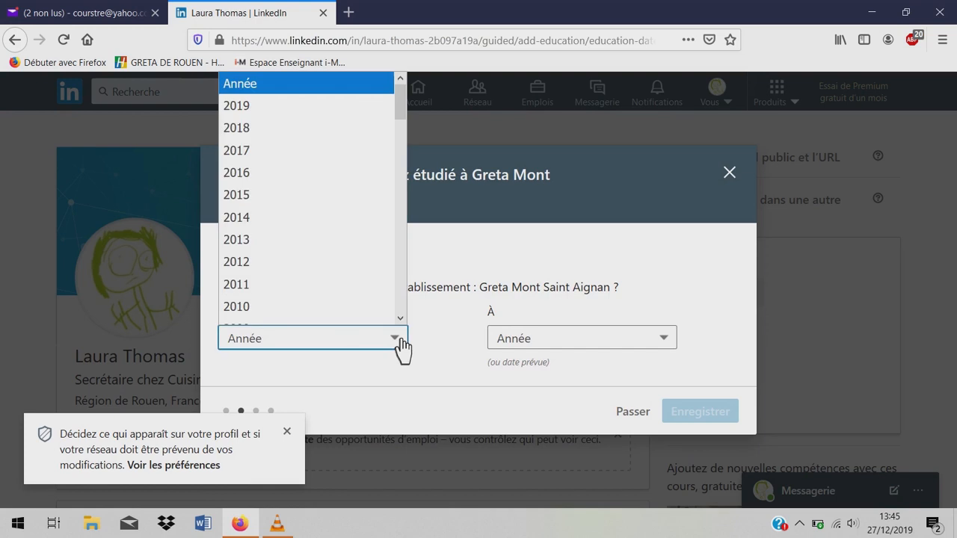
left_click(290, 96)
left_click(533, 351)
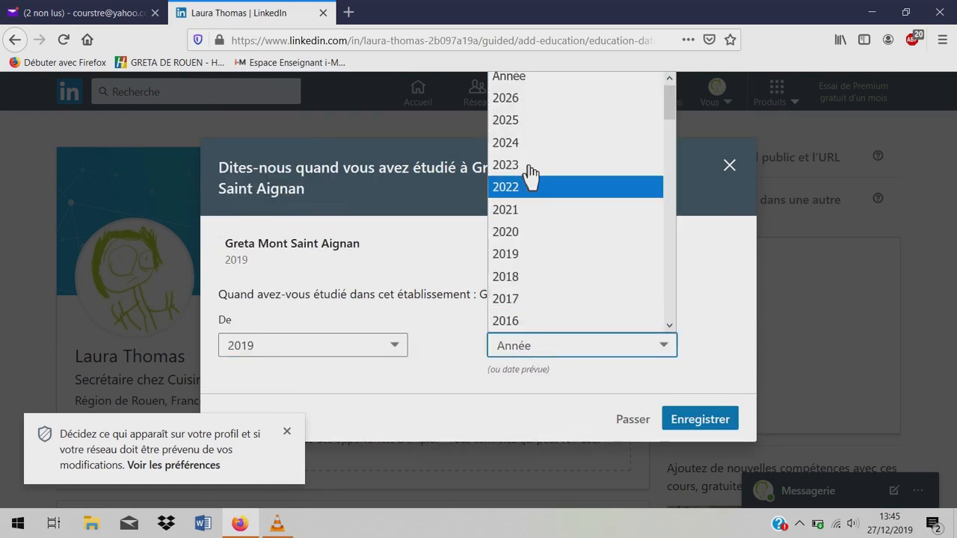
left_click(506, 238)
left_click(719, 421)
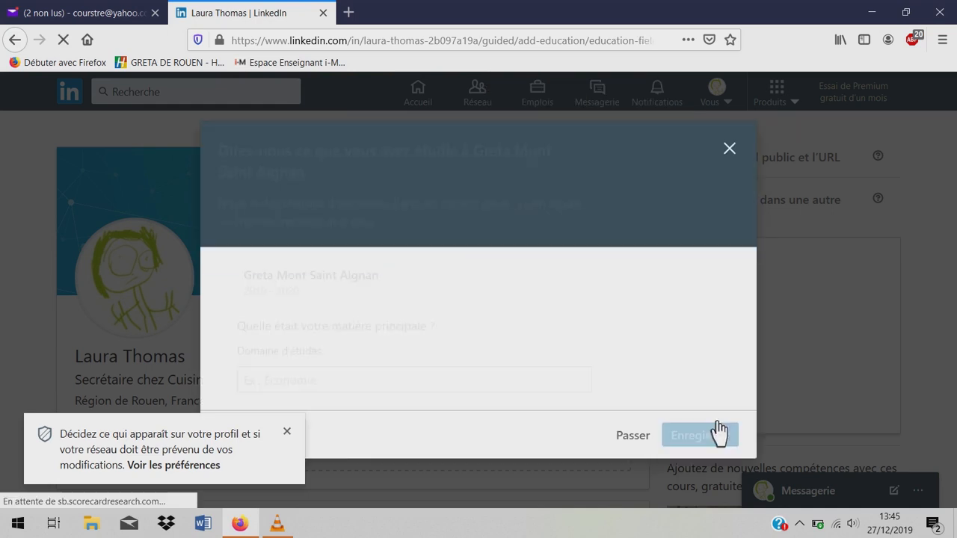
left_click(292, 381)
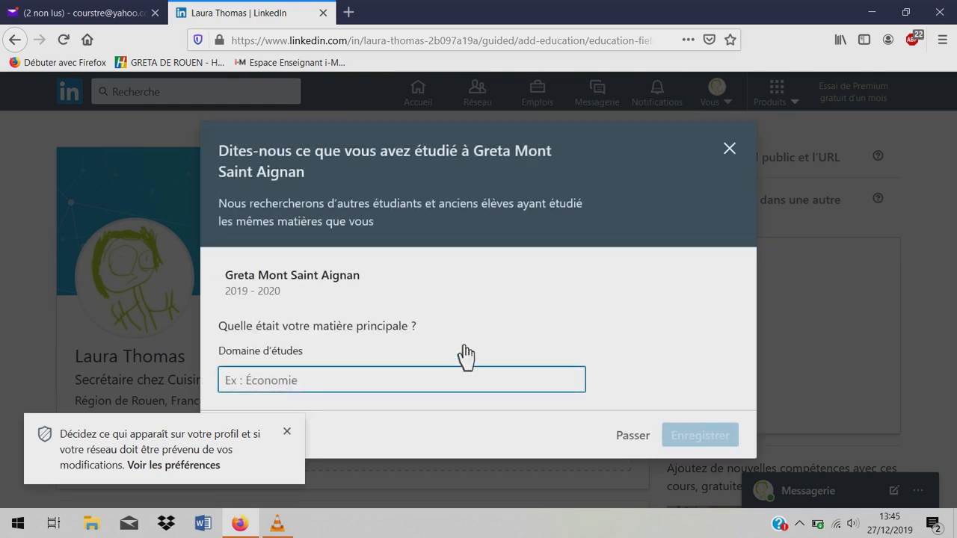
- Choose 'Assistant administratif et techniques de secrétariat, général' as the Greta field of study
type("Secrétar")
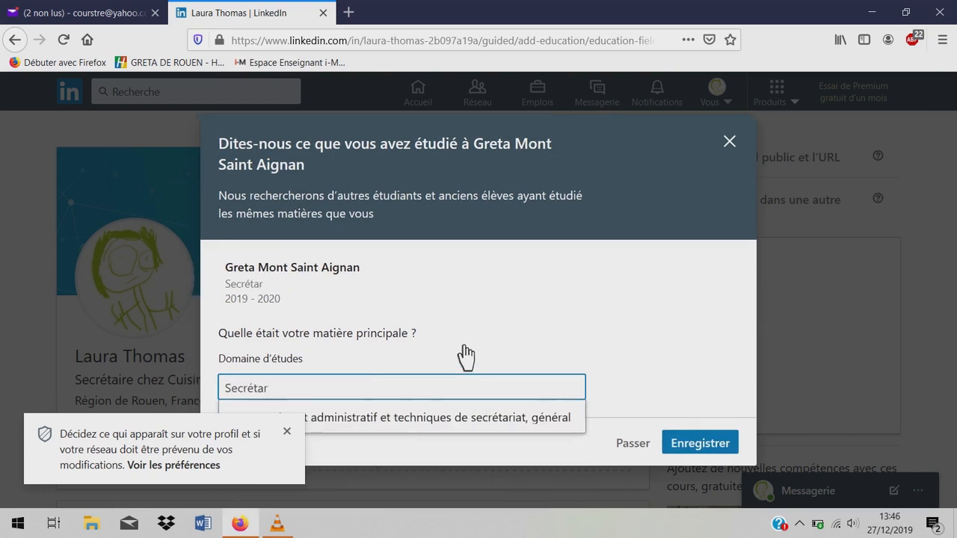
left_click(397, 419)
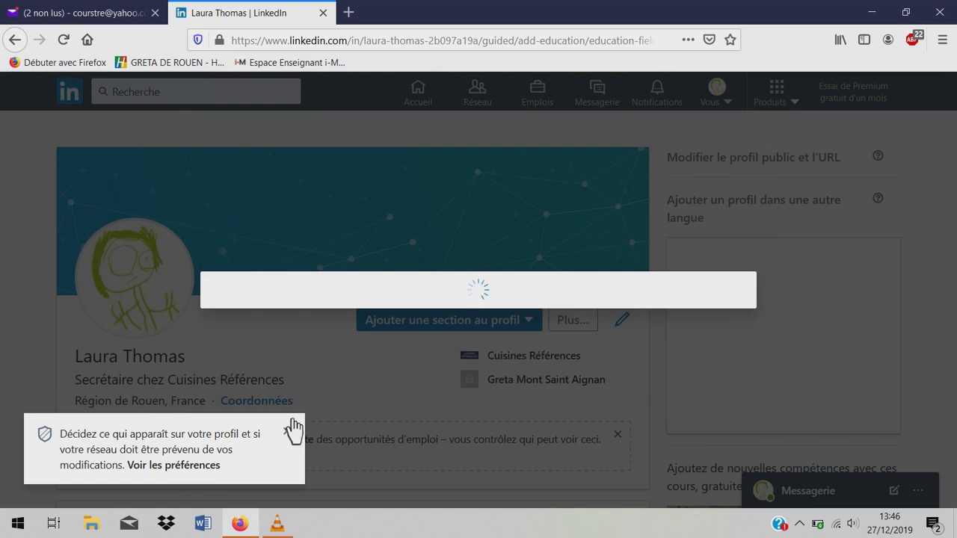
left_click(291, 432)
left_click(292, 373)
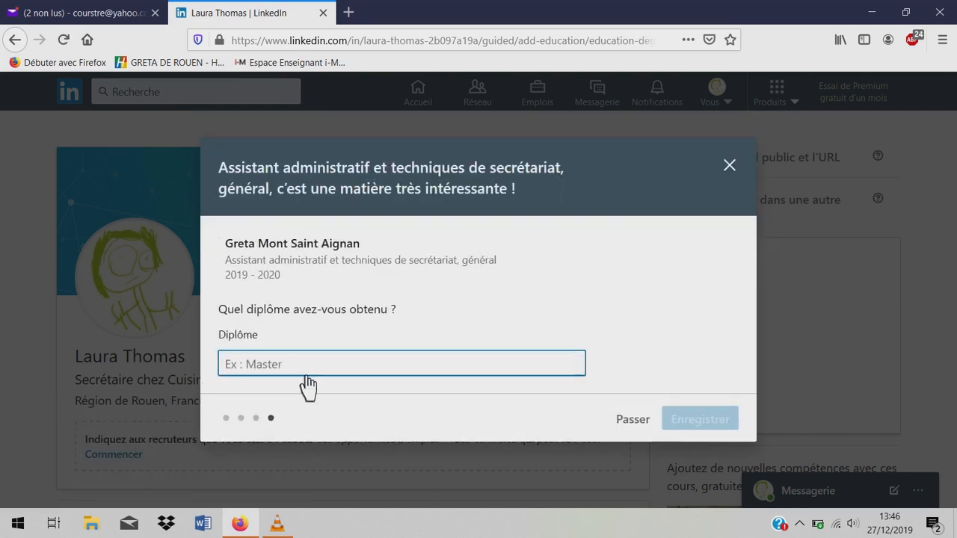
- Enter degree 'Titre professionnel " Secrétaire assistante "', save it and confirm with OK
type("Titre professionnel \" ")
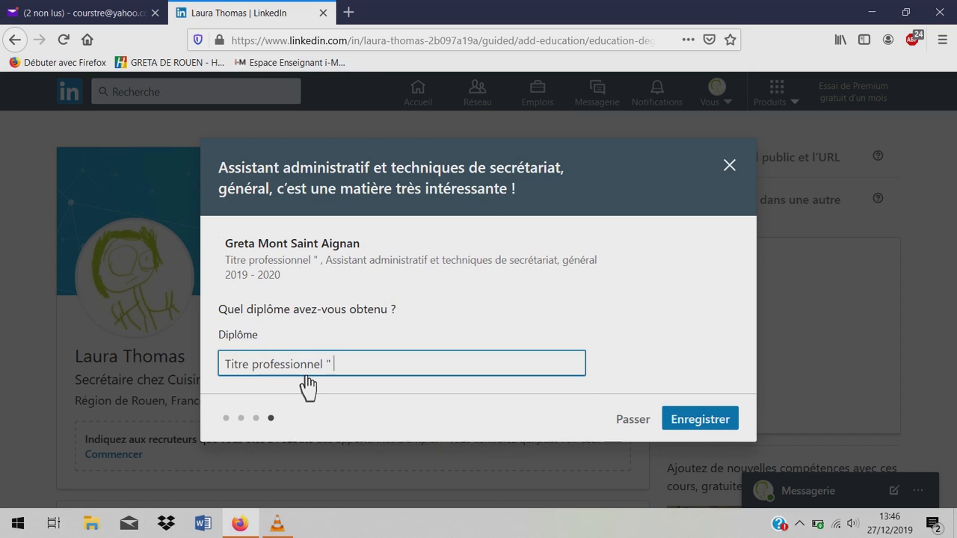
type("Sec")
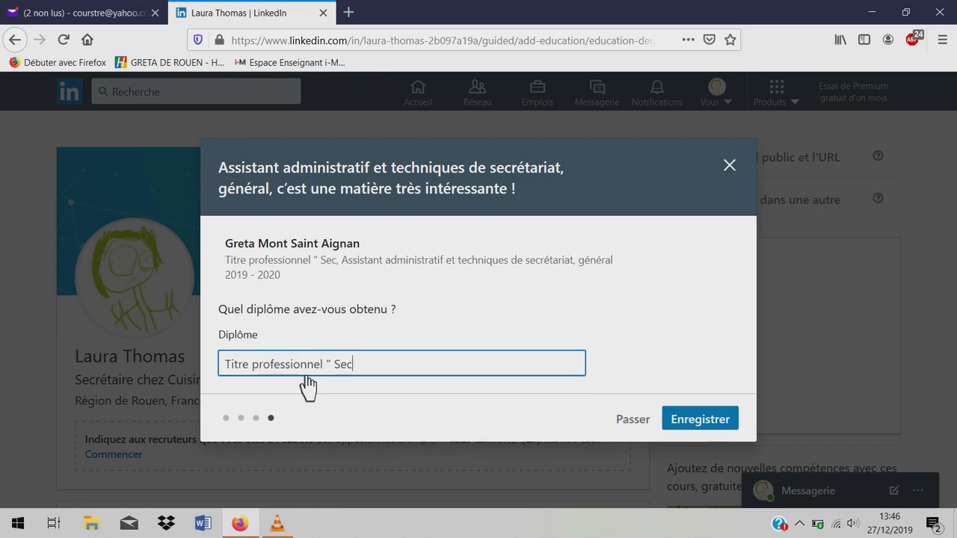
type("rétair")
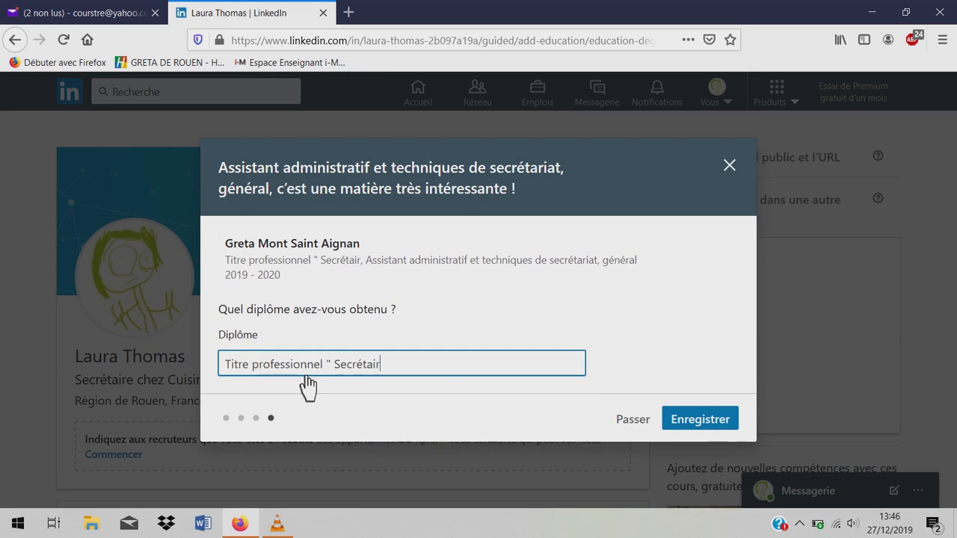
type("e assistante \"")
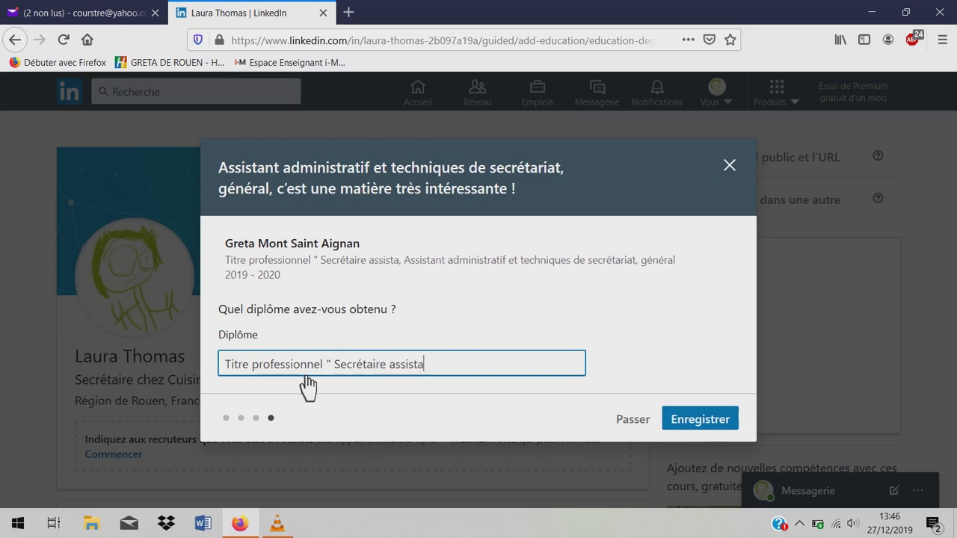
left_click(726, 423)
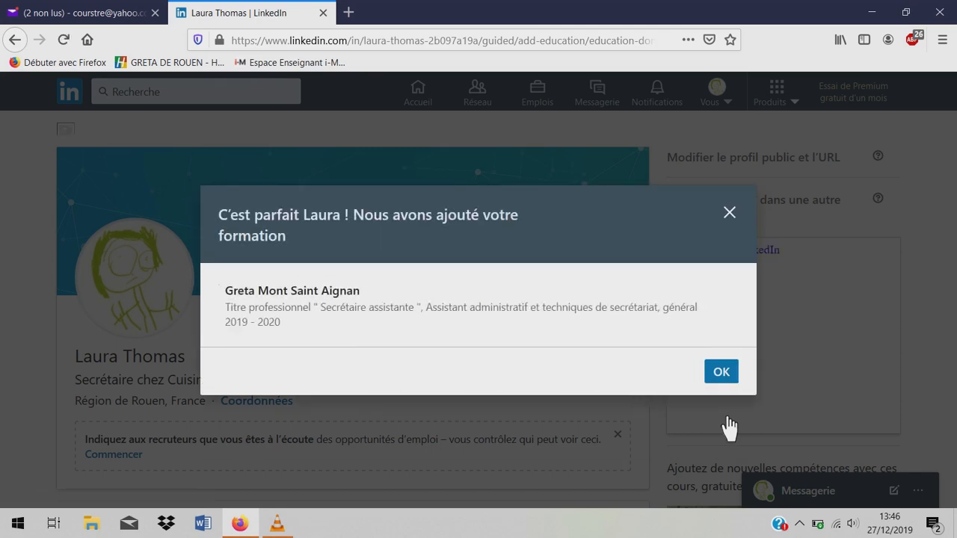
left_click(732, 379)
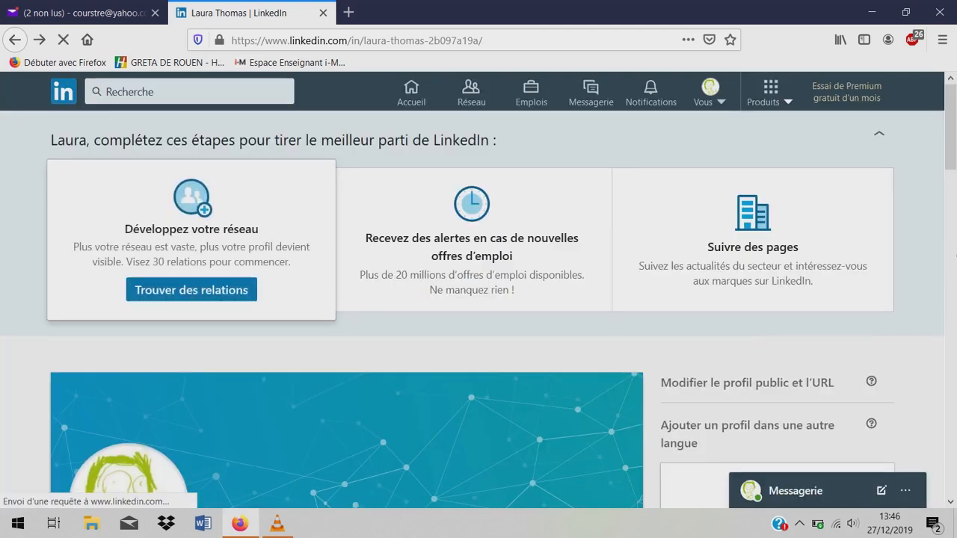
- Mark the Force du profil school suggestion as Non pertinent and open Ajoutez 5 compétences
scroll(954, 186, "down", 3)
scroll(954, 186, "down", 5)
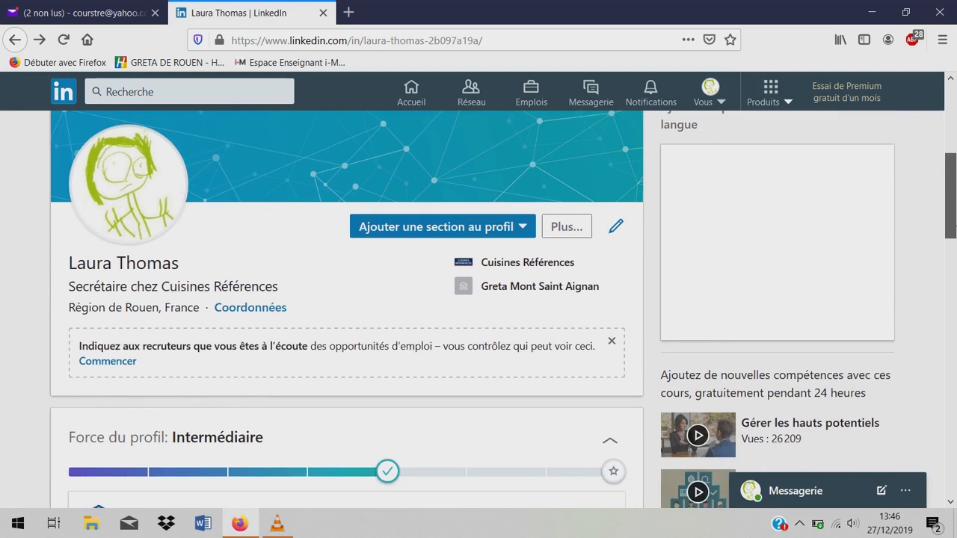
scroll(346, 310, "down", 4)
scroll(346, 309, "down", 2)
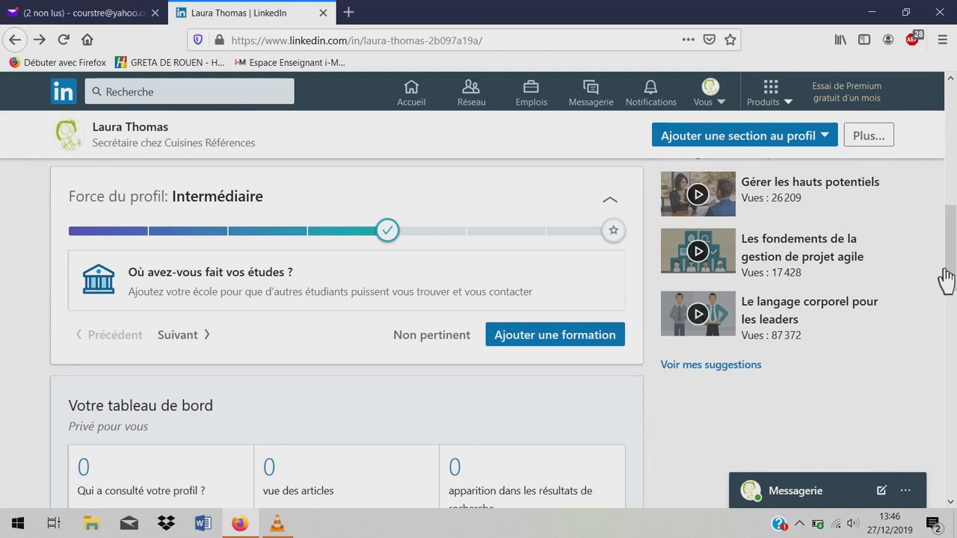
left_click(434, 337)
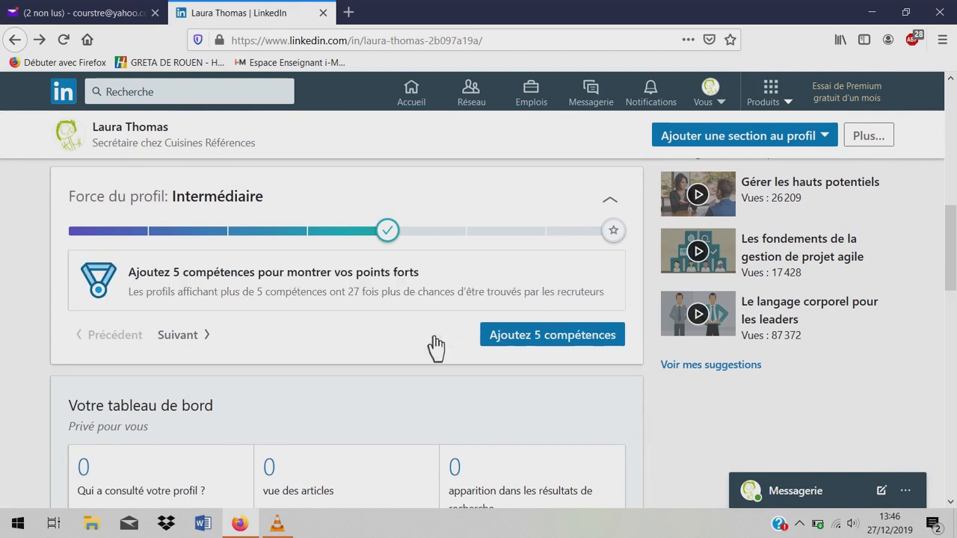
left_click(532, 340)
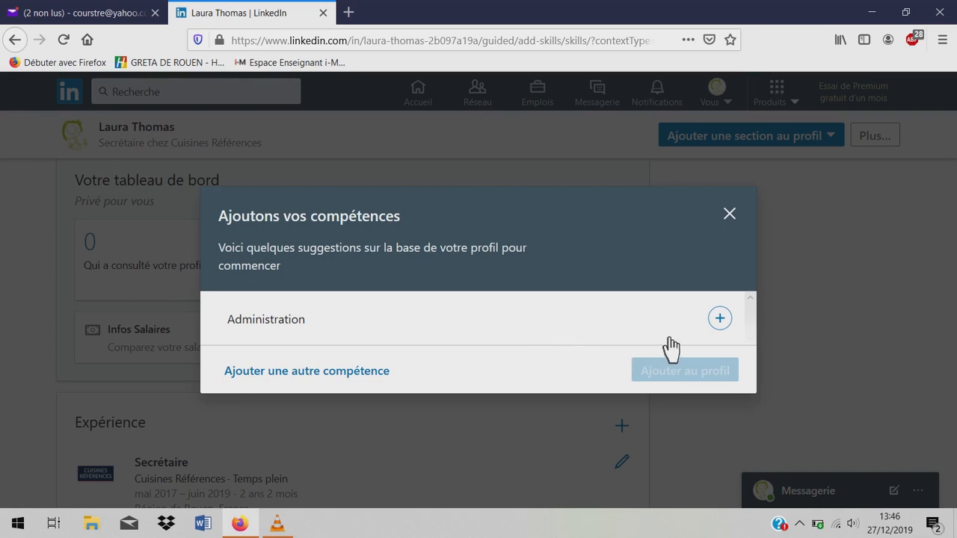
- Add Secrétariat as a profile skill, leaving Administration unselected, and confirm with OK
left_click(373, 372)
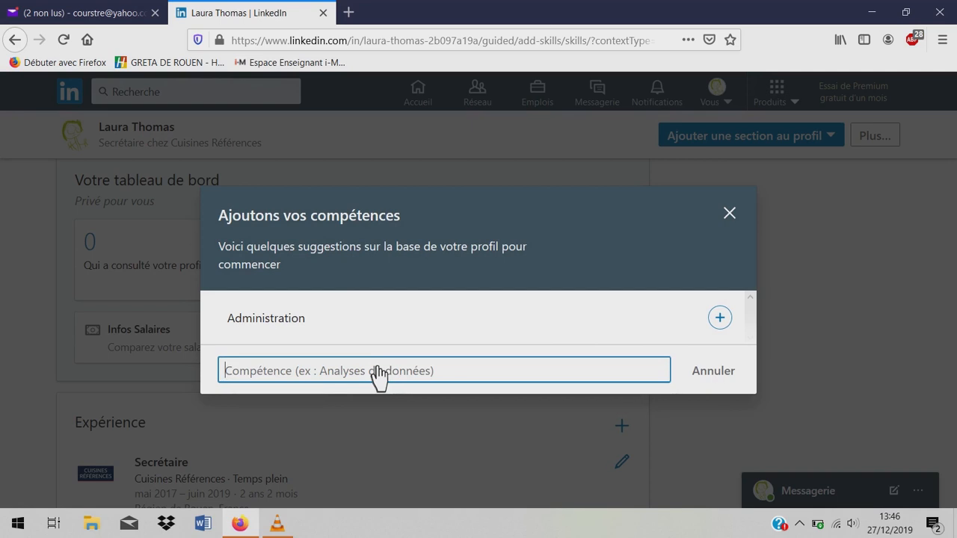
type("Secrét")
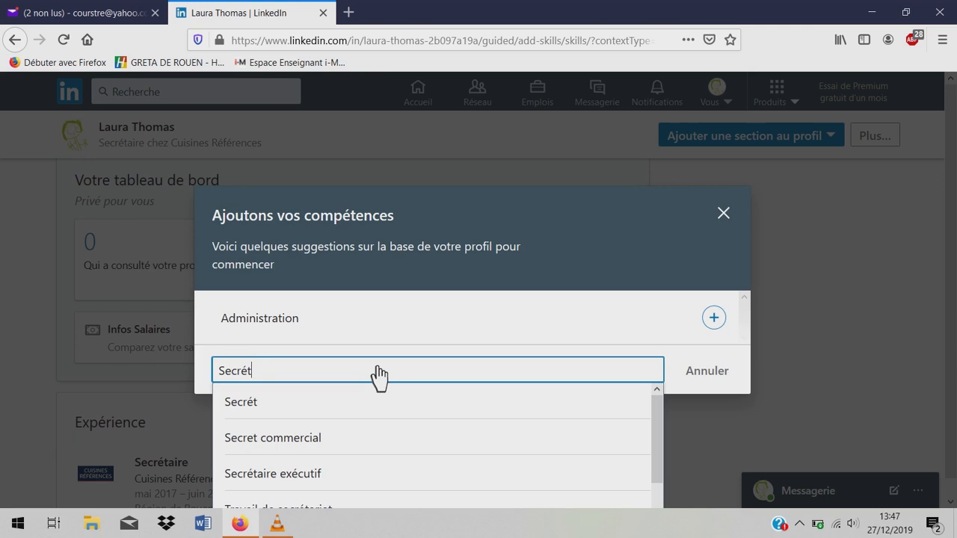
type("ariat")
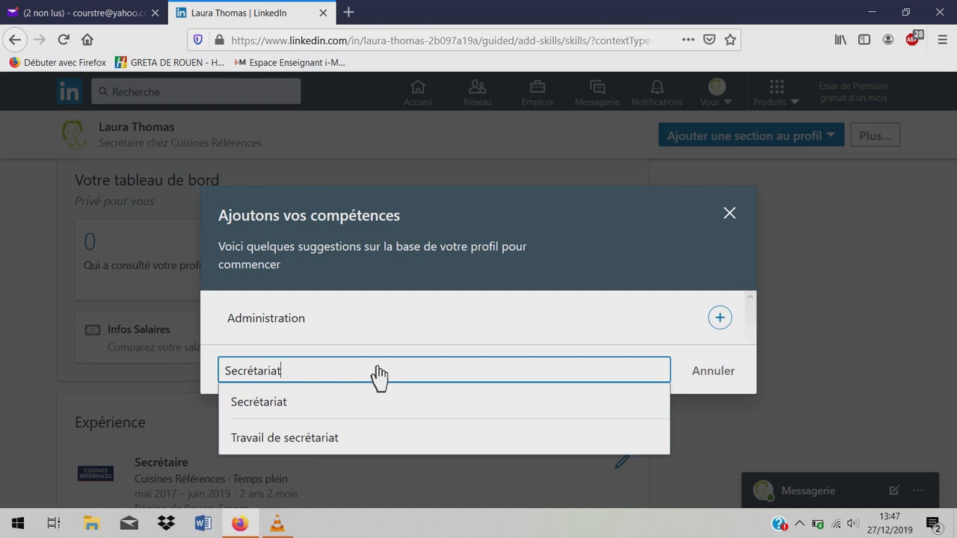
left_click(283, 404)
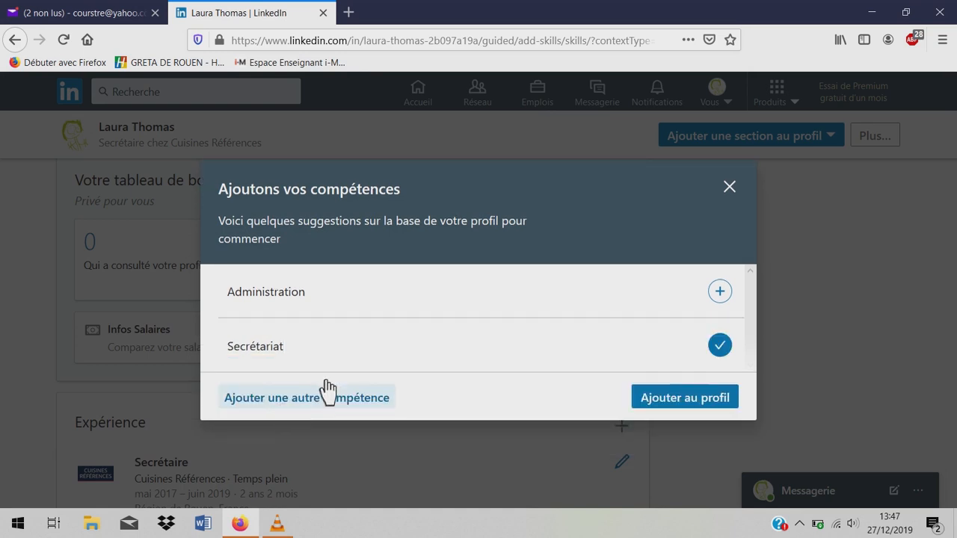
left_click(722, 293)
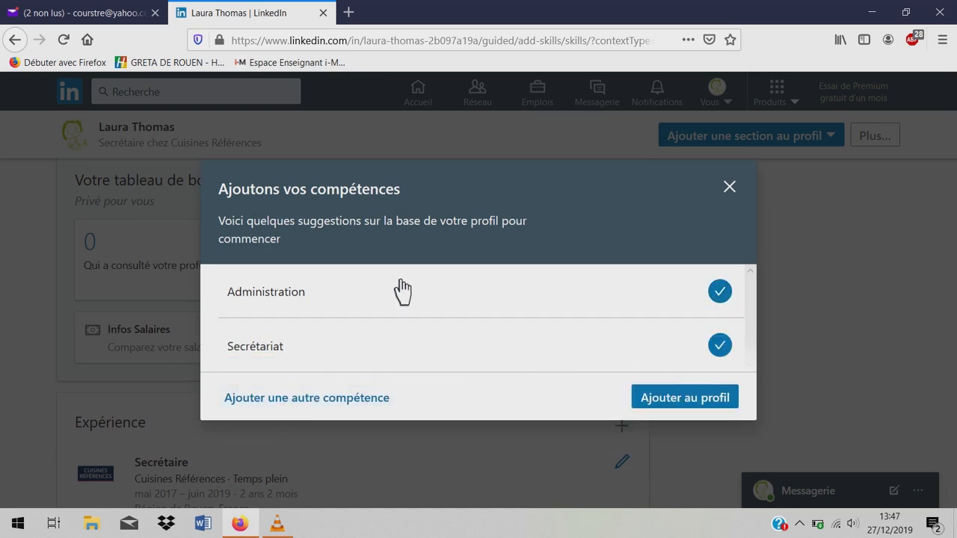
left_click(723, 296)
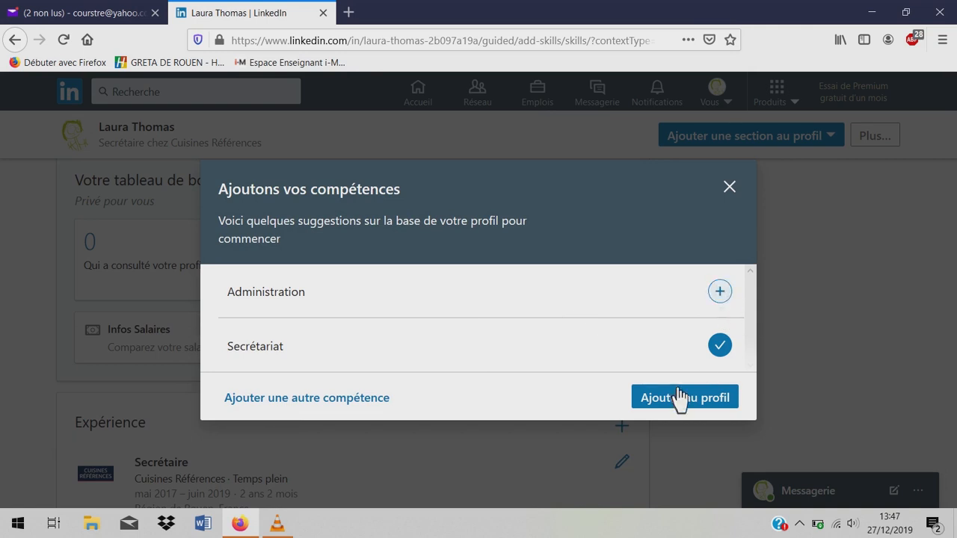
left_click(654, 412)
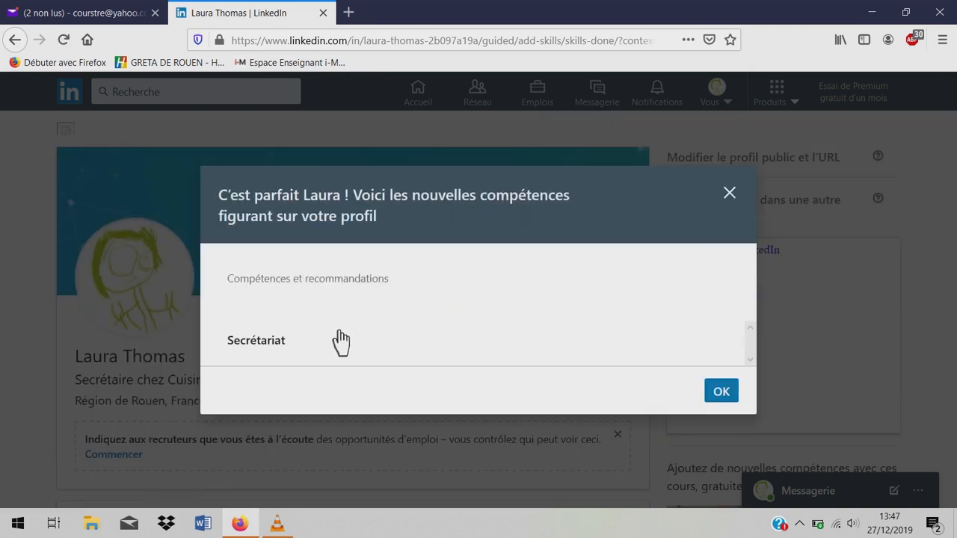
left_click(723, 394)
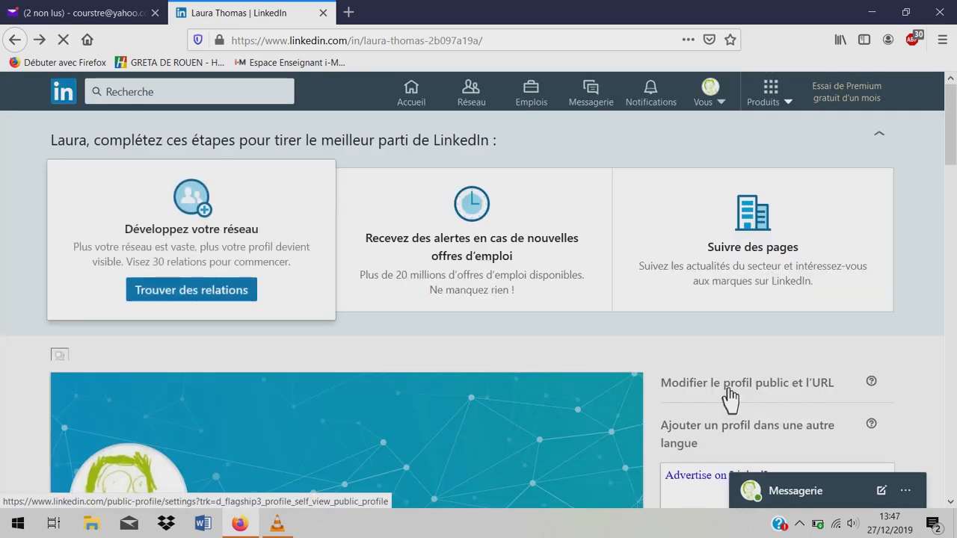
- Start adding skills, leave Administration unselected, and add Gestion des agendas
left_click_drag(953, 160, 951, 269)
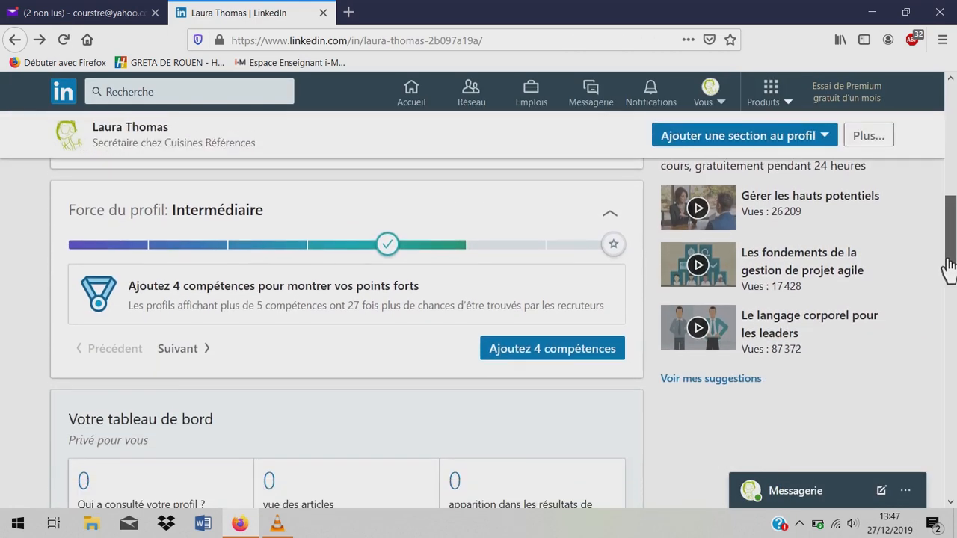
left_click(531, 356)
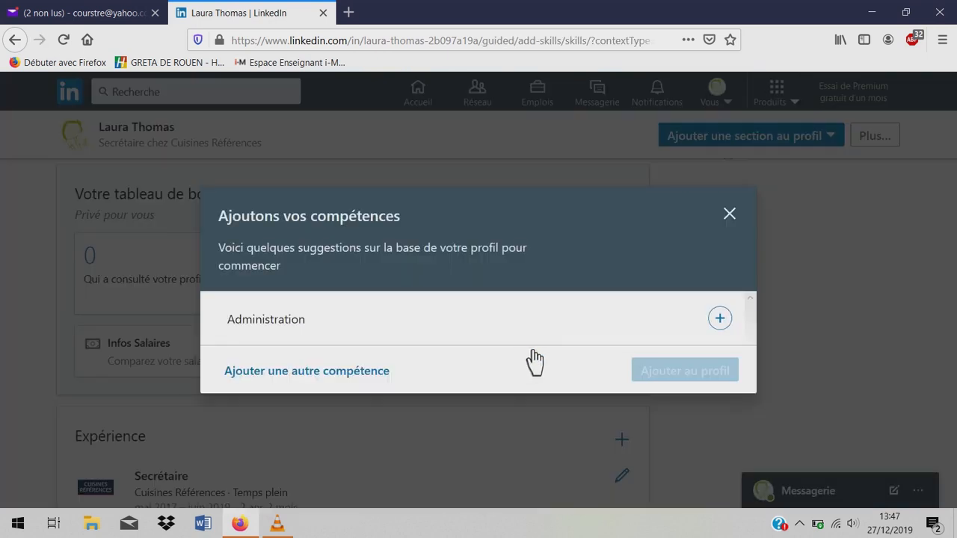
left_click(720, 319)
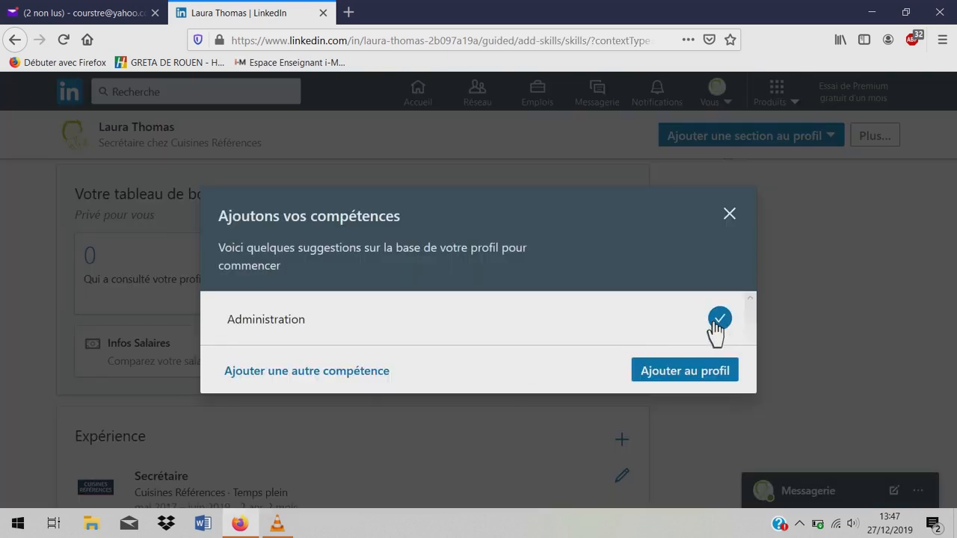
left_click(718, 320)
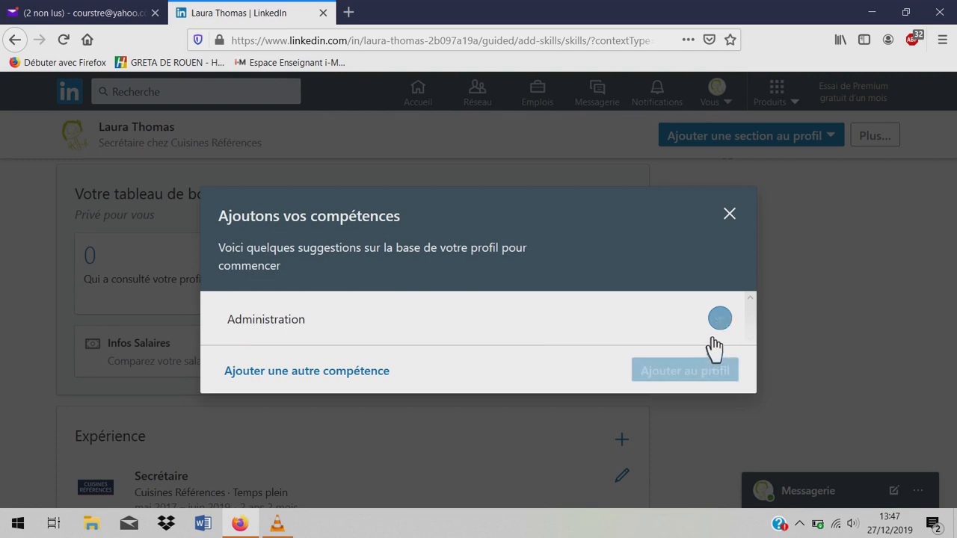
left_click(351, 371)
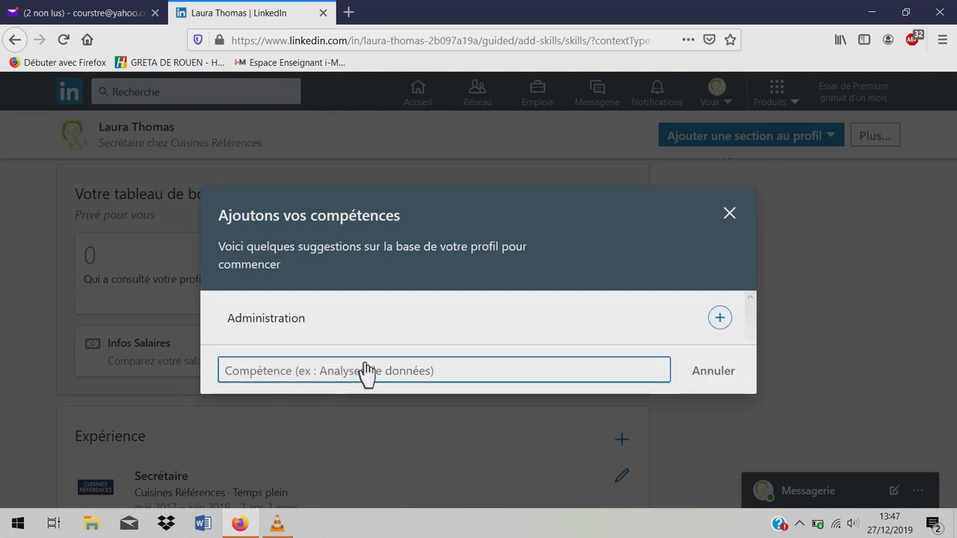
type("gestion")
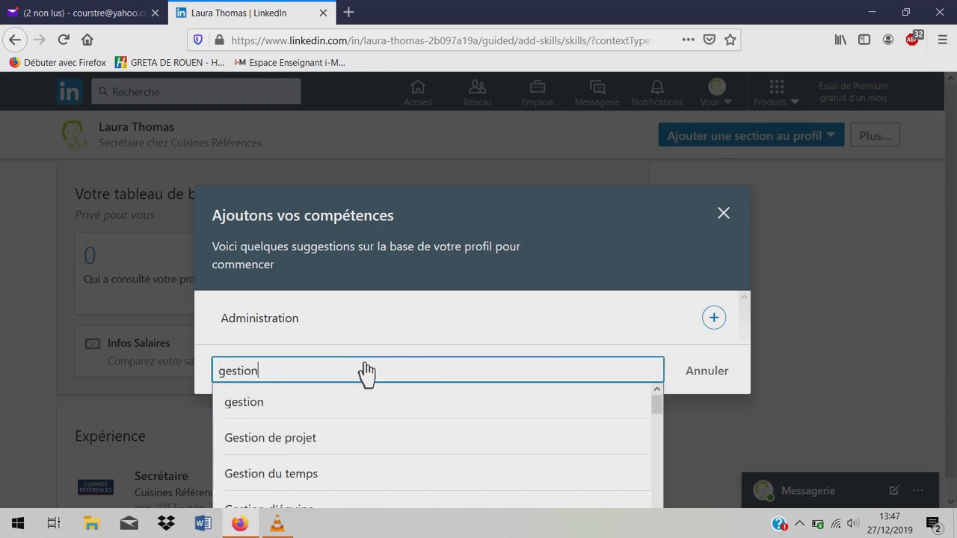
type(" agen")
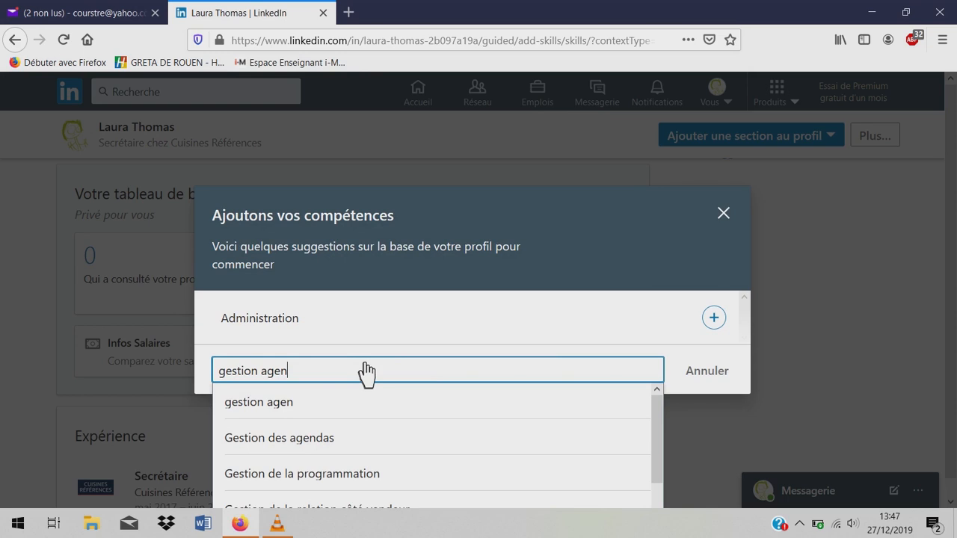
left_click(327, 442)
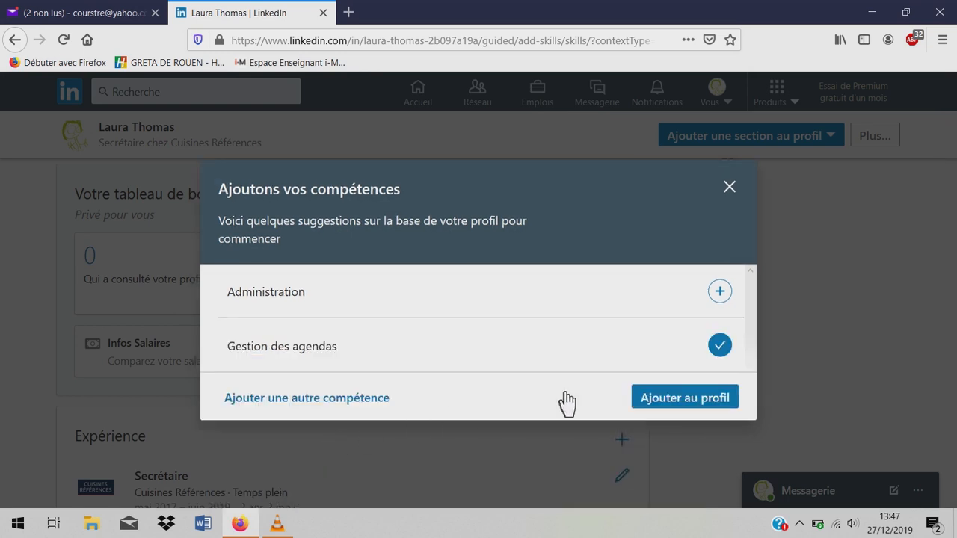
- Add rédaction de compte rendu and bureautique as skills
left_click(392, 399)
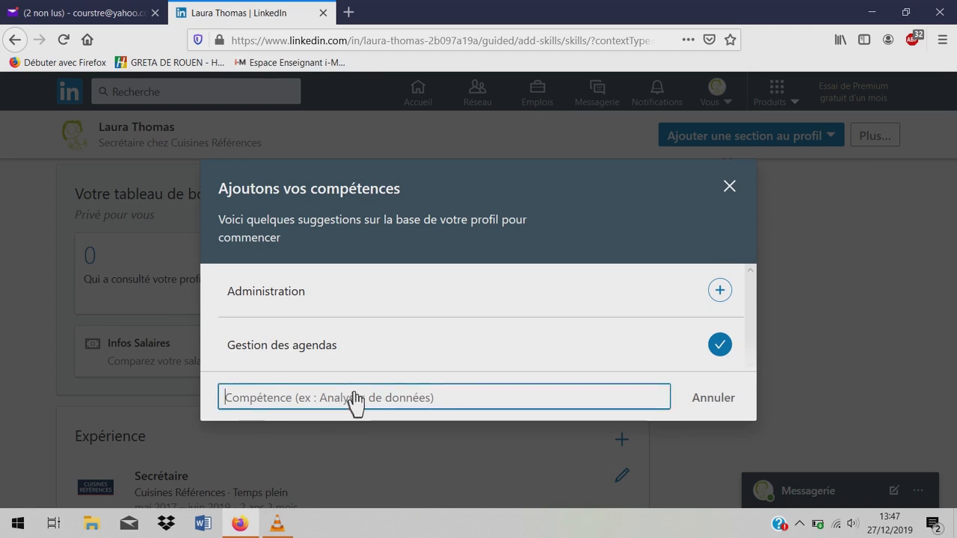
type("rédac")
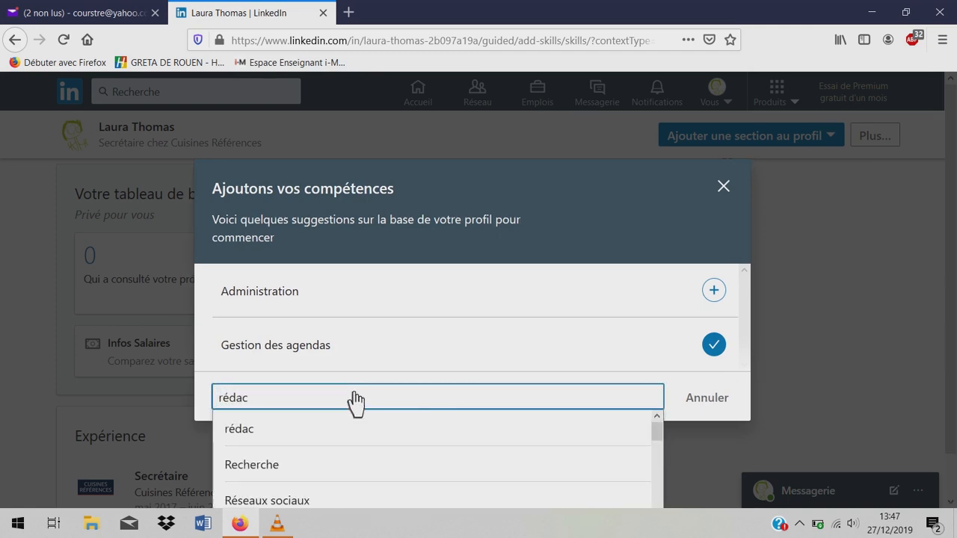
type("tion de")
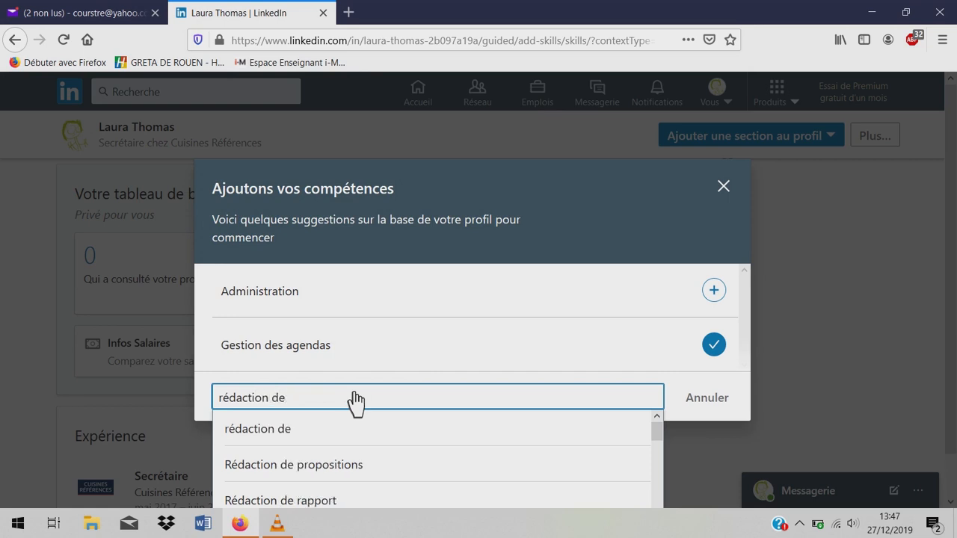
type(" compte rendu")
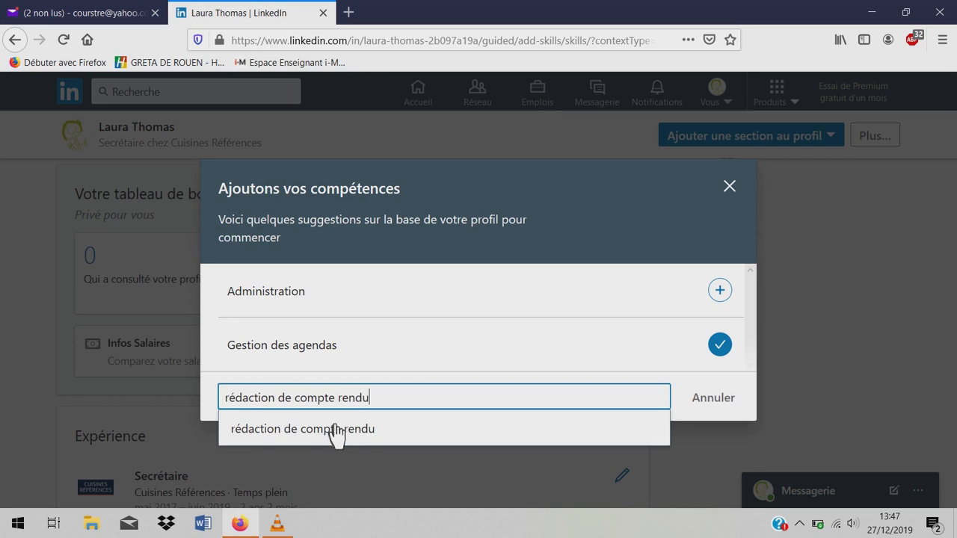
left_click(337, 428)
left_click(374, 429)
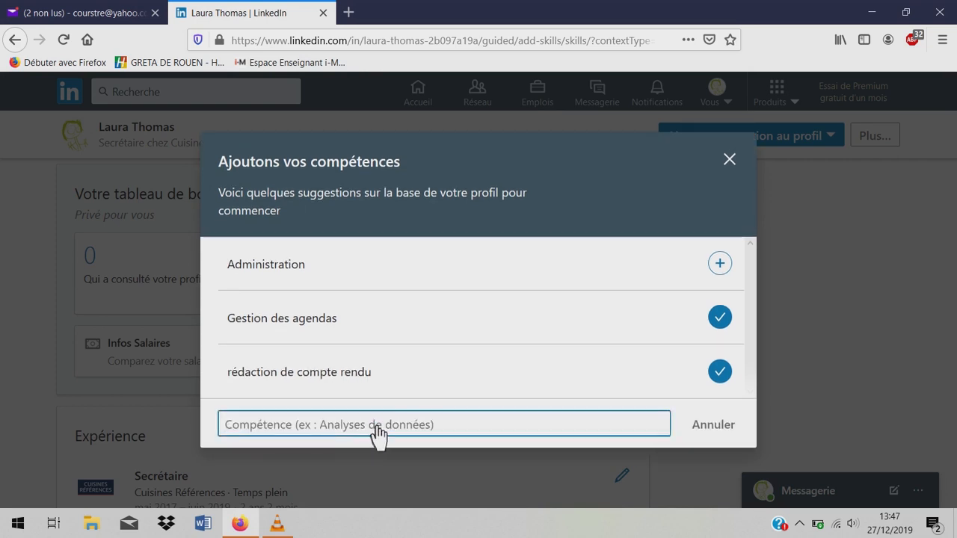
type("bureautique")
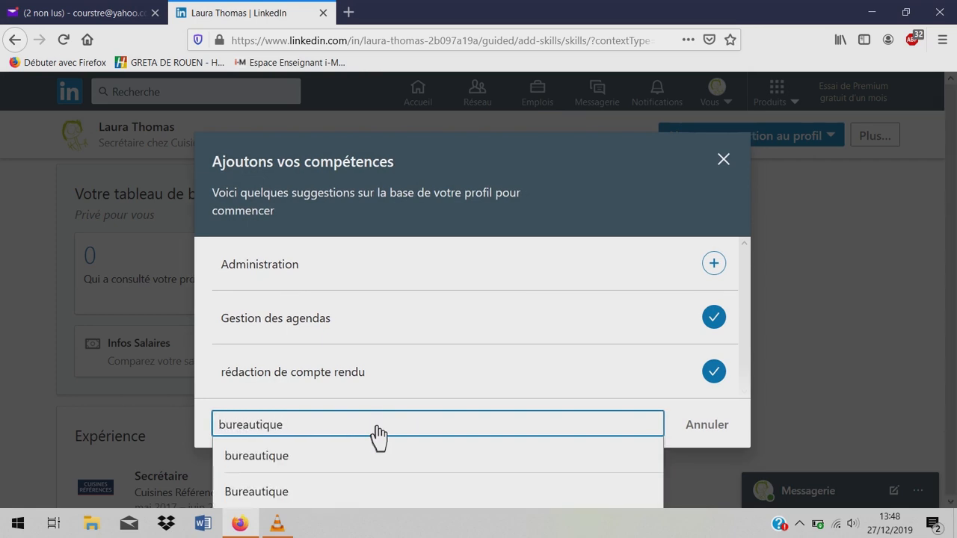
left_click(281, 453)
- Add traitement administratif des dossiers and begin entering microsoft office as the next skill
left_click(351, 454)
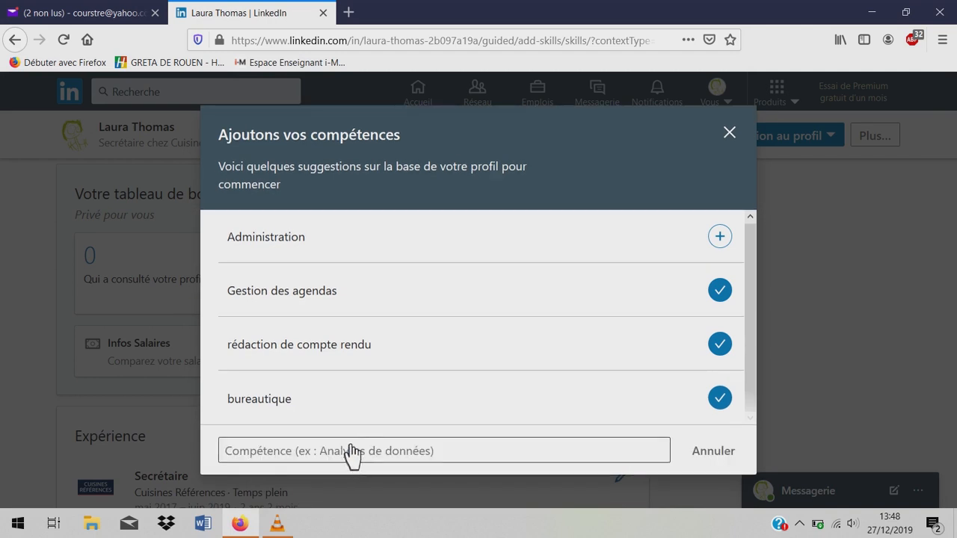
left_click(277, 457)
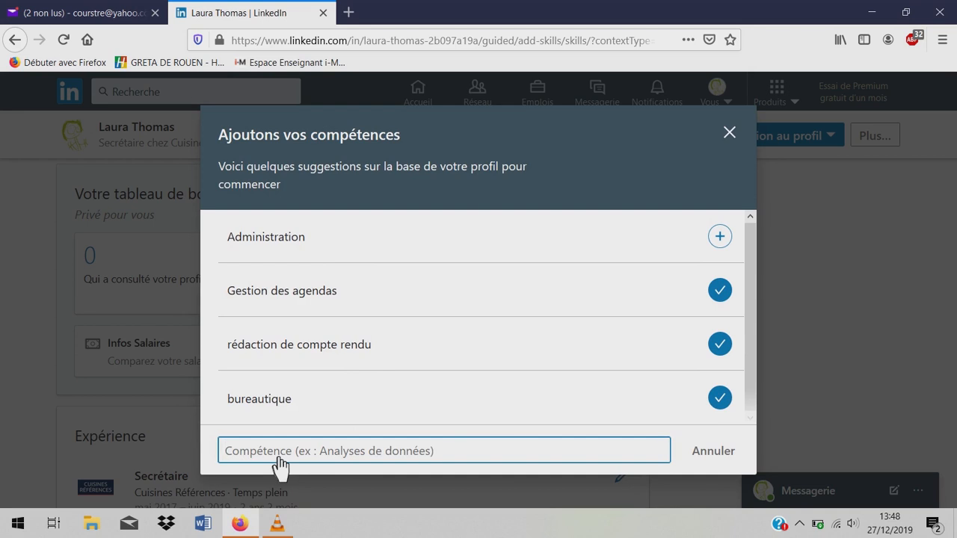
type("trai")
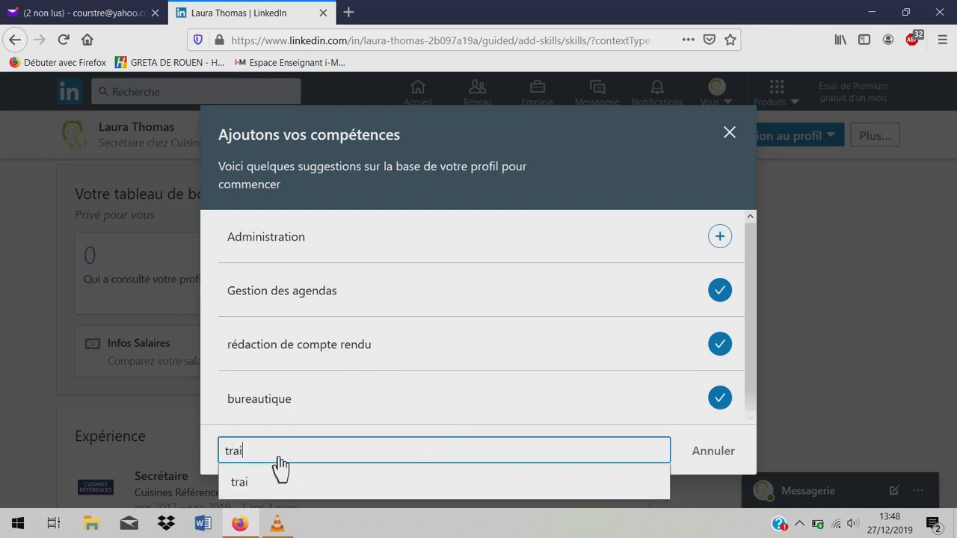
type("tement administratif des dossiers")
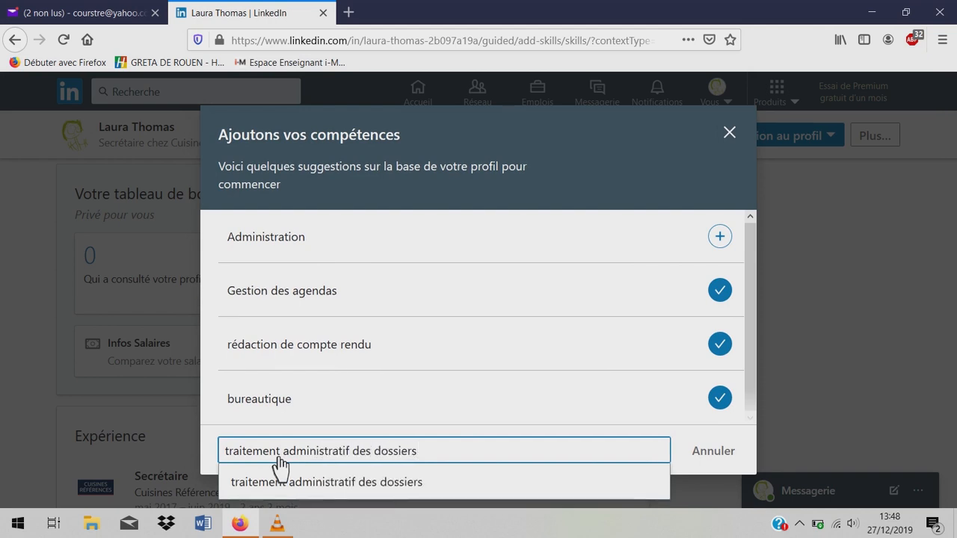
left_click(311, 485)
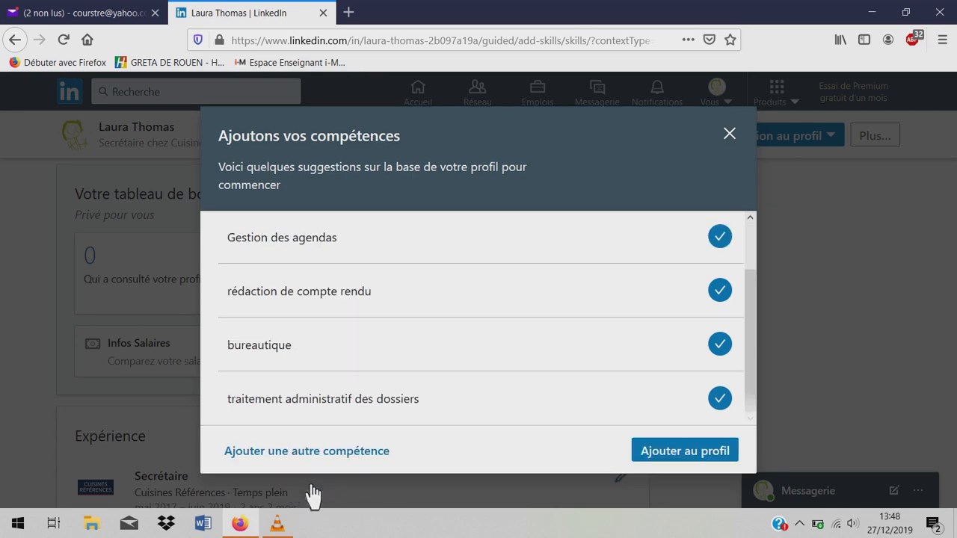
left_click(363, 453)
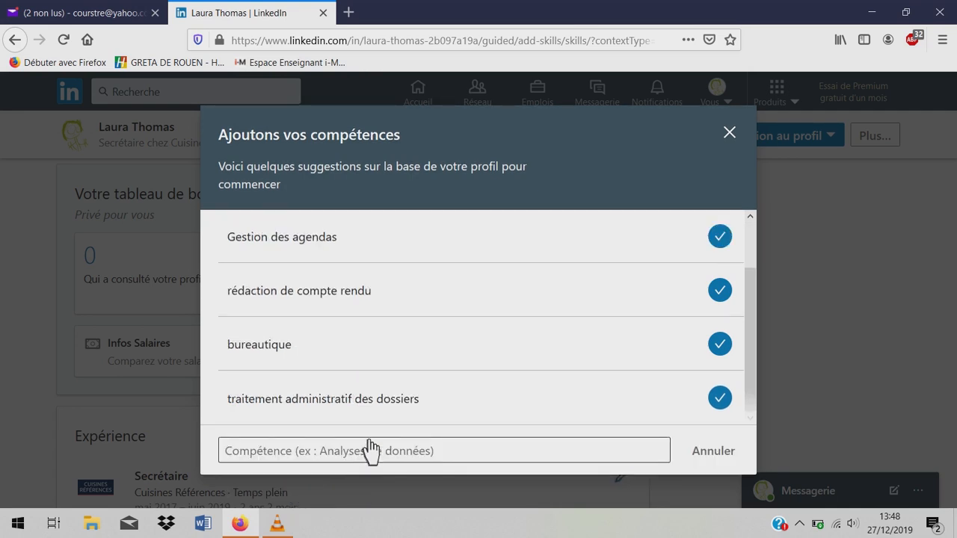
left_click(311, 452)
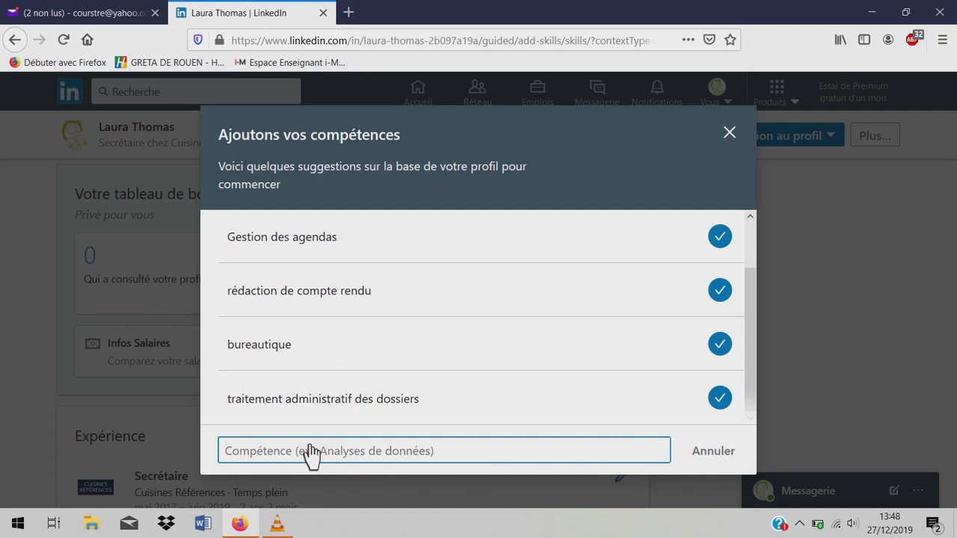
type("mic")
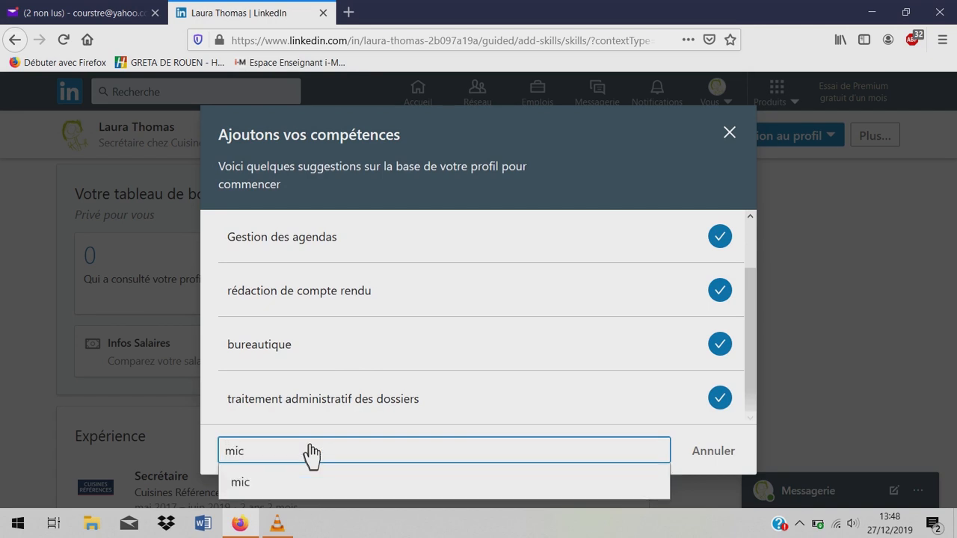
type("rosof")
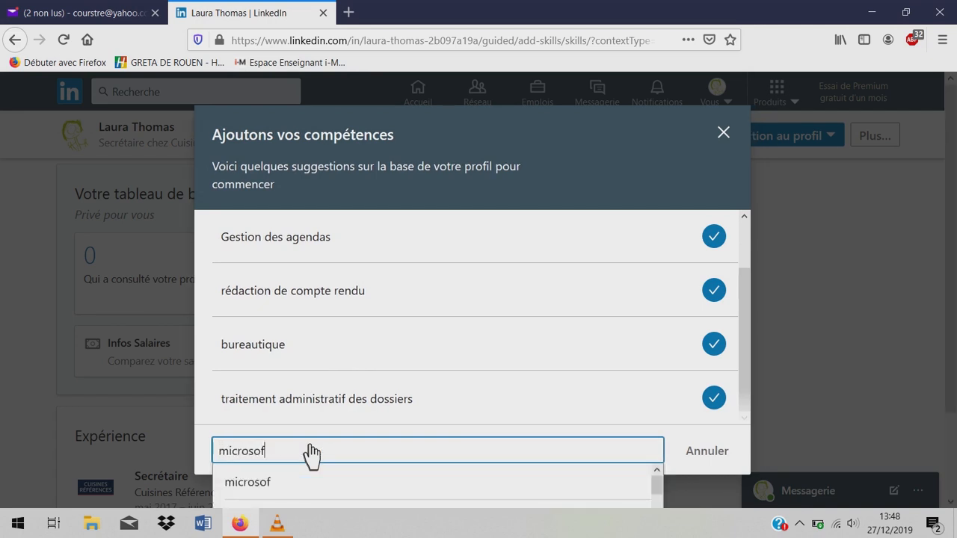
type("t office")
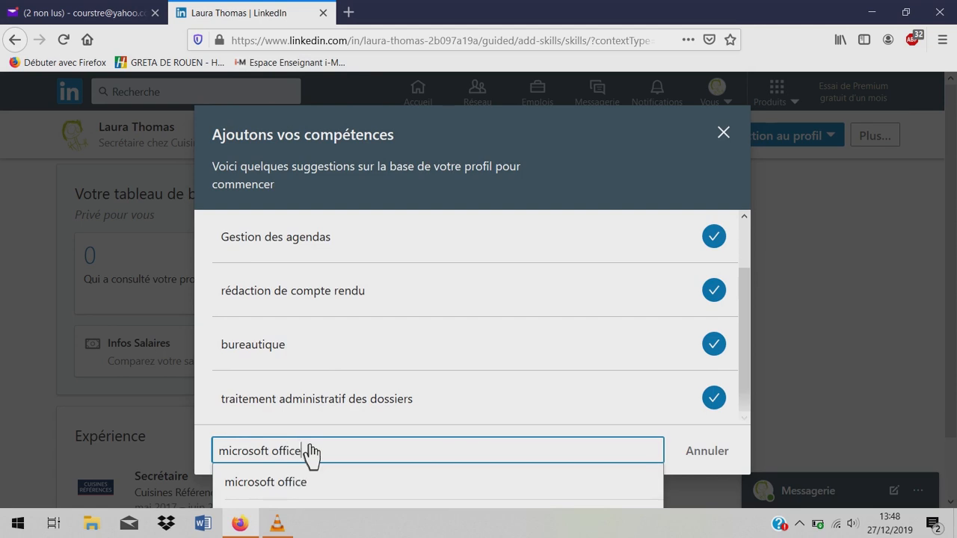
- Add microsoft office, microsoft excel and méthode de classement et d'archivage as skills
left_click(306, 485)
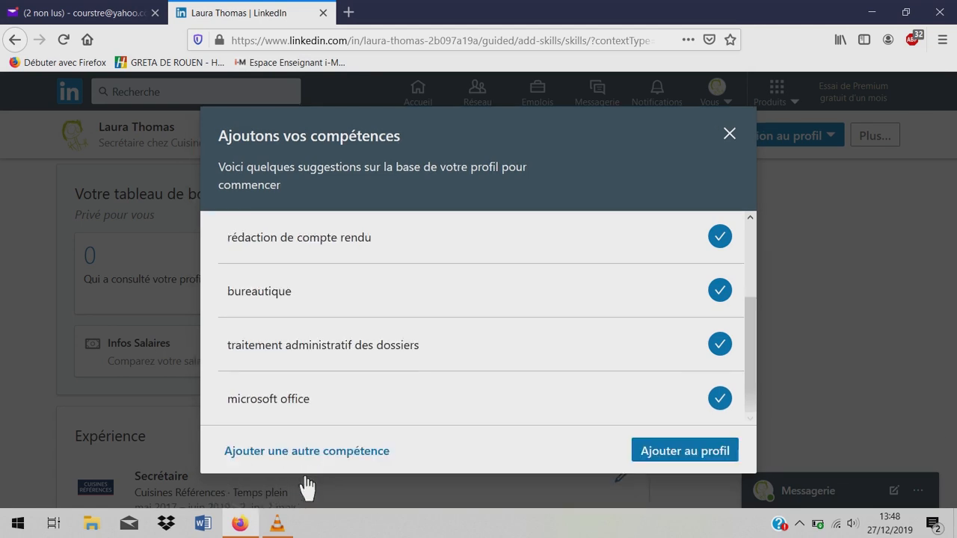
left_click(314, 458)
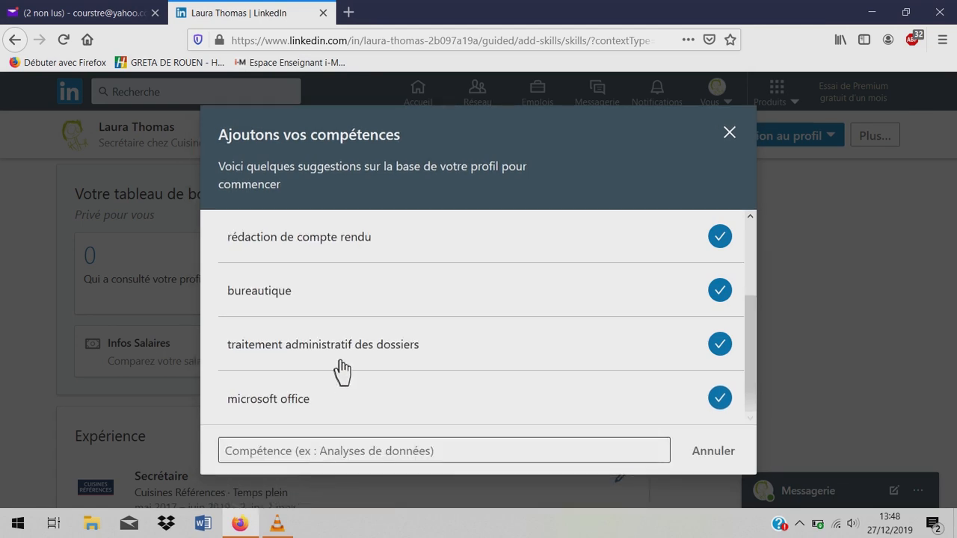
type("mi")
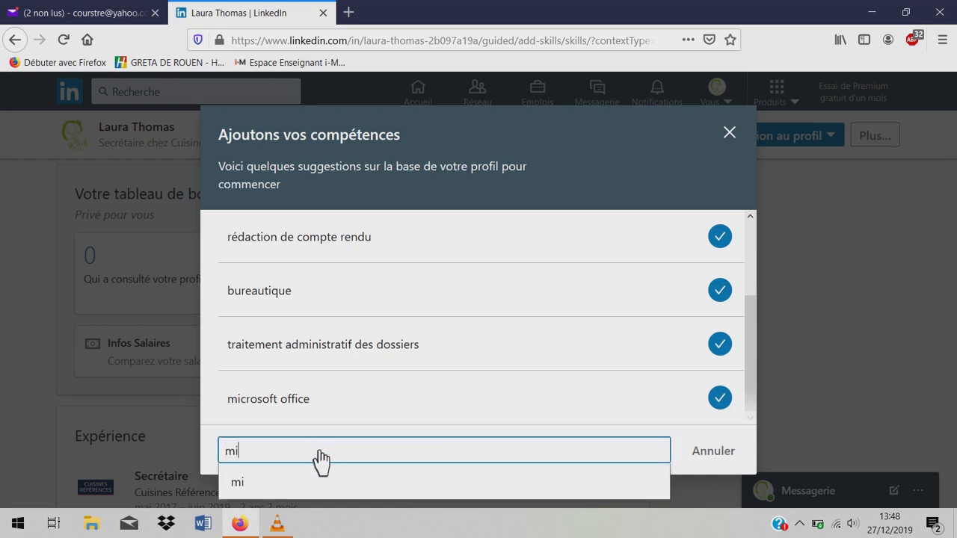
type("crosof")
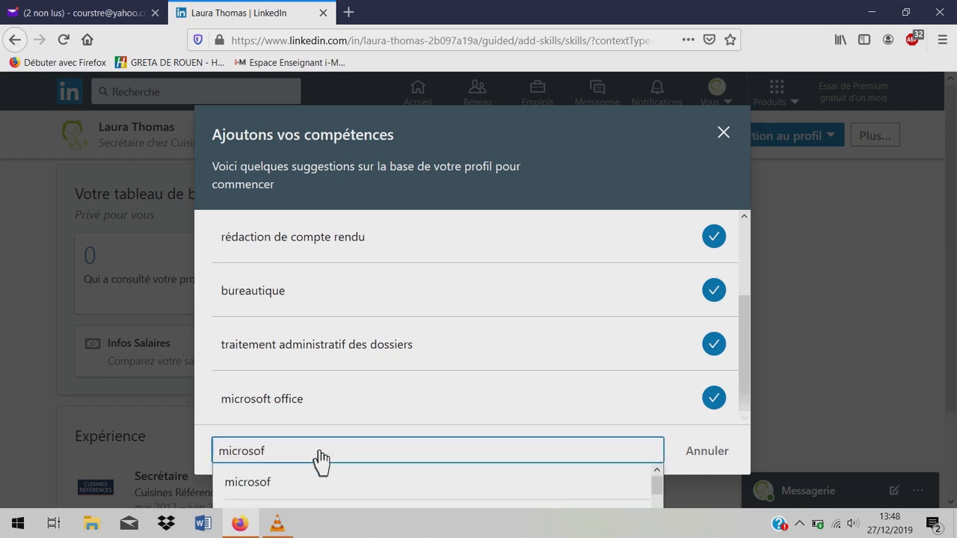
type("t excel")
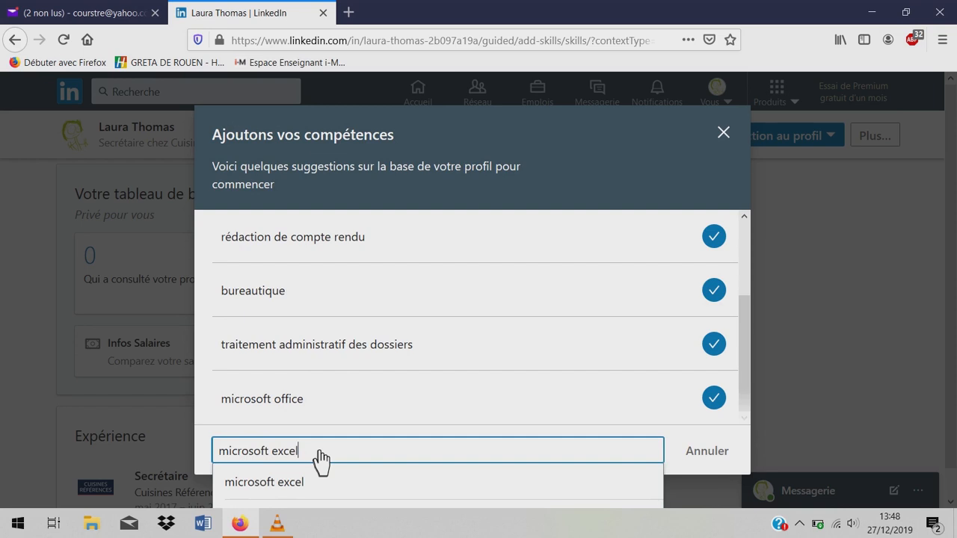
left_click(303, 488)
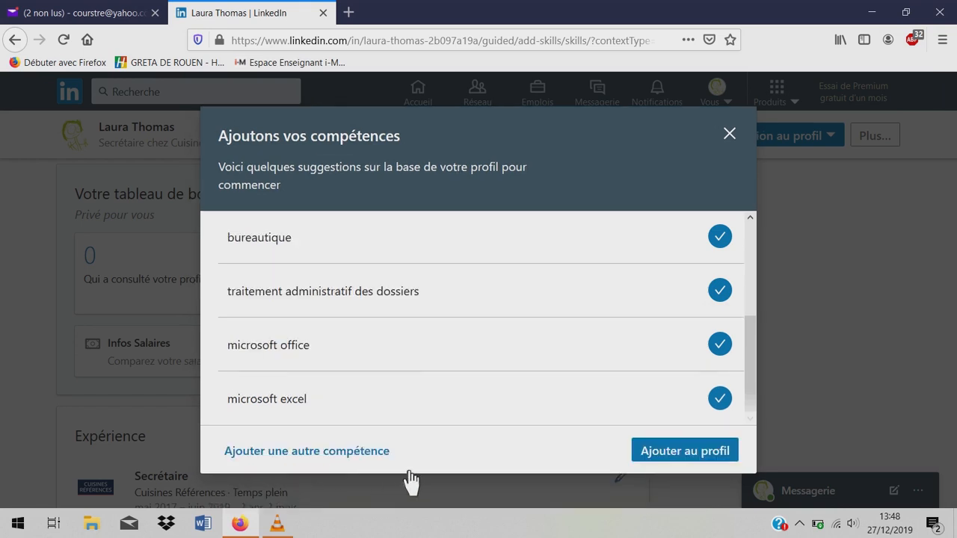
left_click(356, 456)
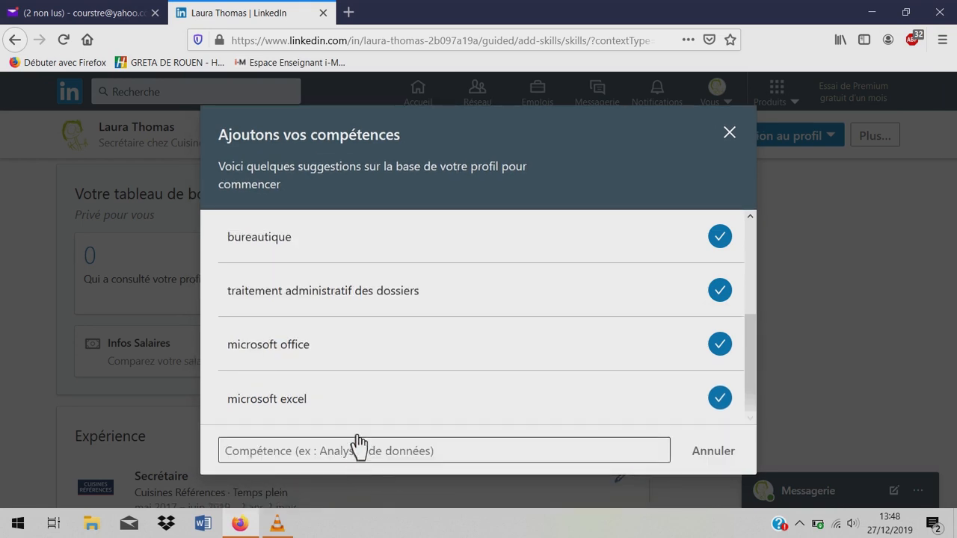
left_click(304, 460)
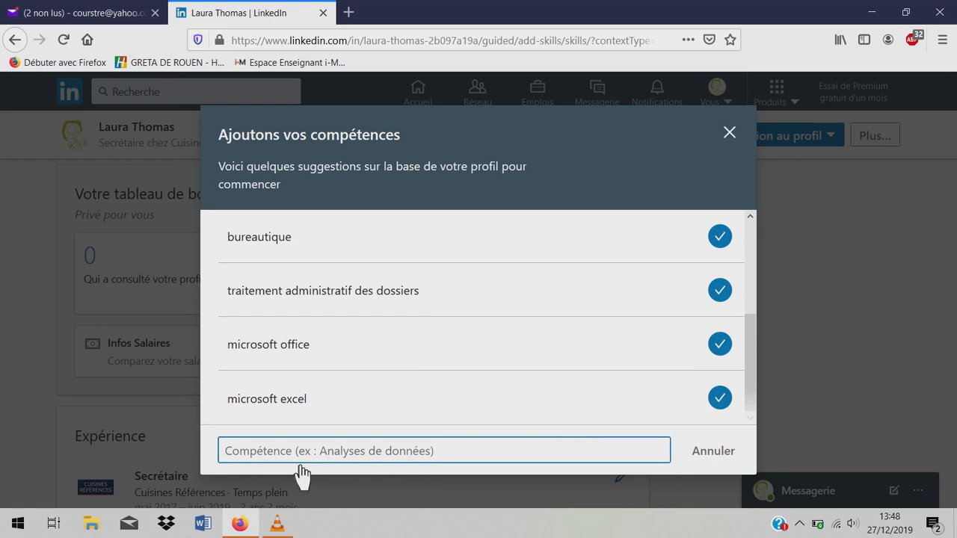
type("méthode")
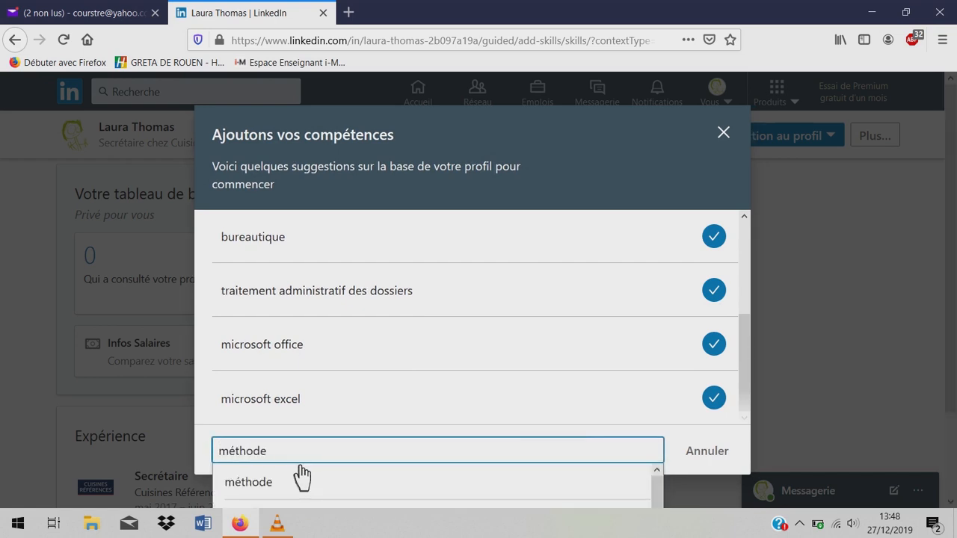
type(" de classeme")
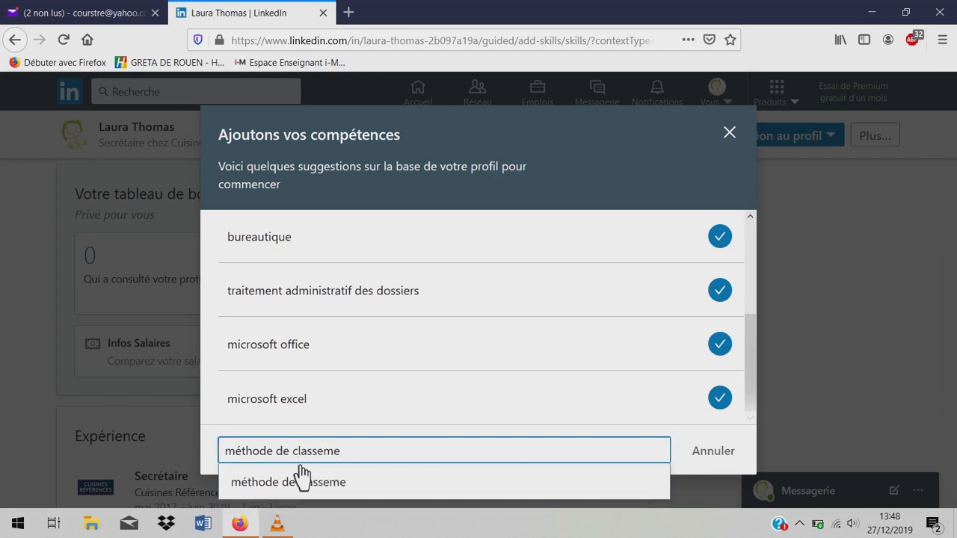
type("nt et d'archivage")
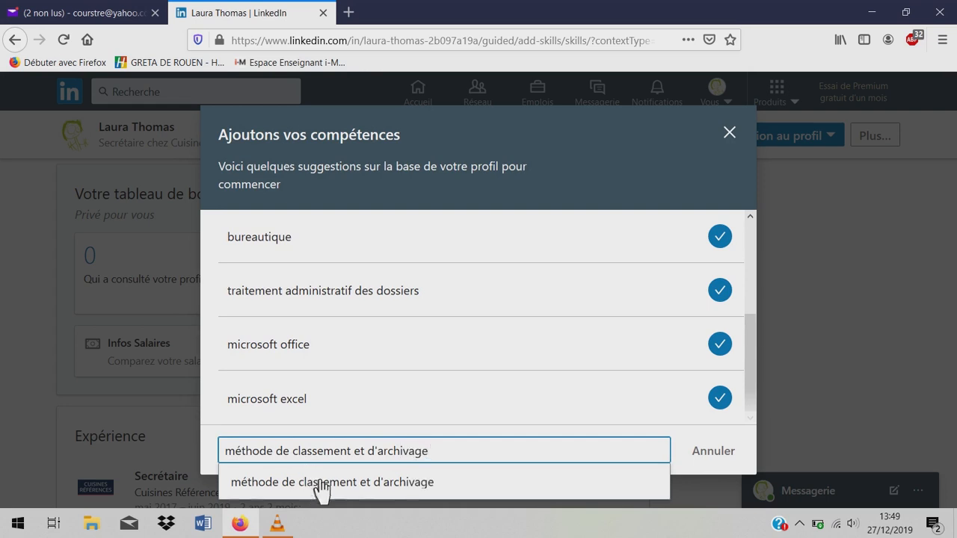
left_click(312, 484)
- Add réception d'appels au téléphone and save all the chosen skills to the profile
left_click(353, 456)
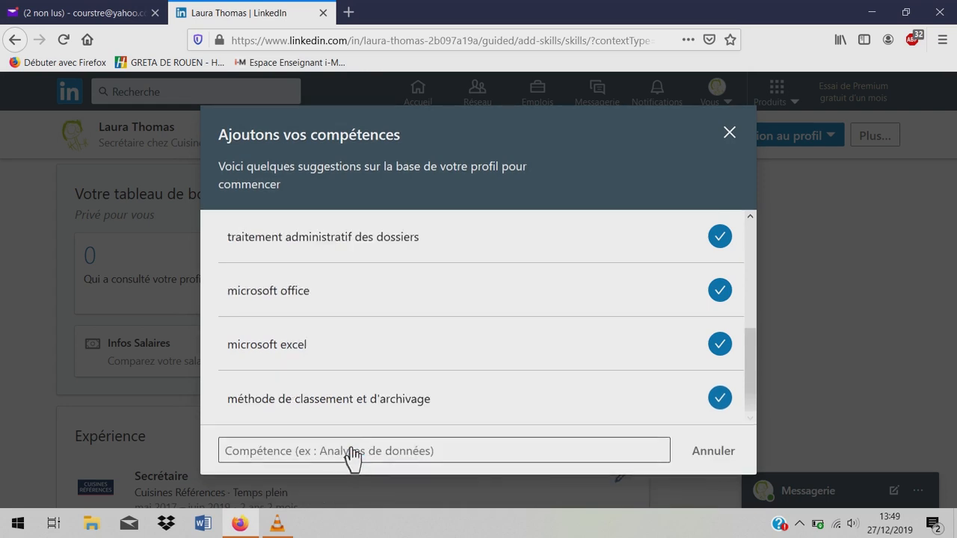
left_click(318, 451)
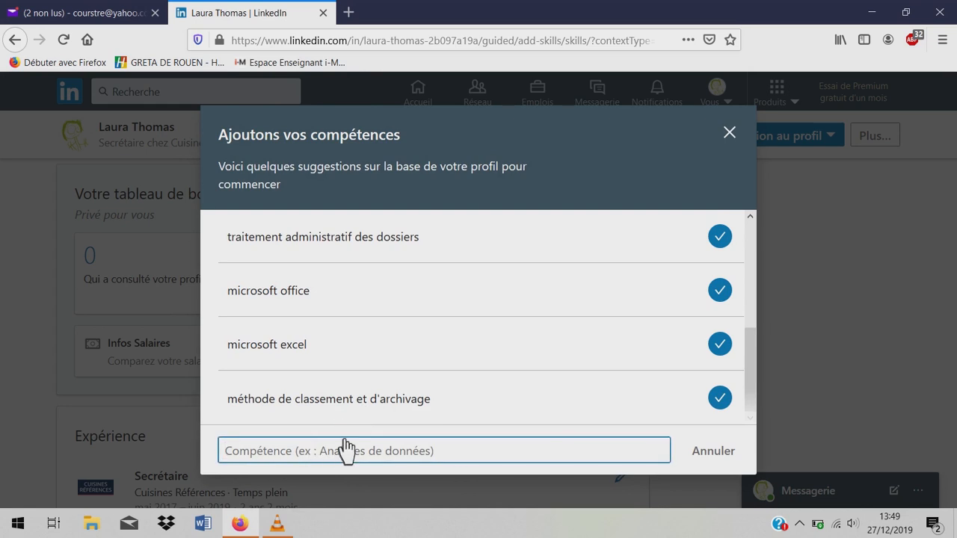
type("récéption d'appels t")
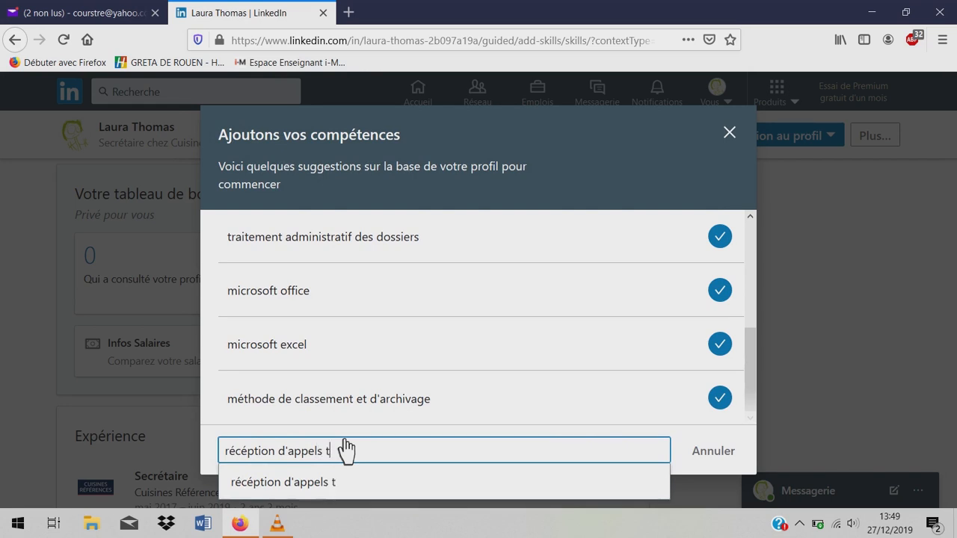
key("Left")
type("au téléphone")
left_click(343, 483)
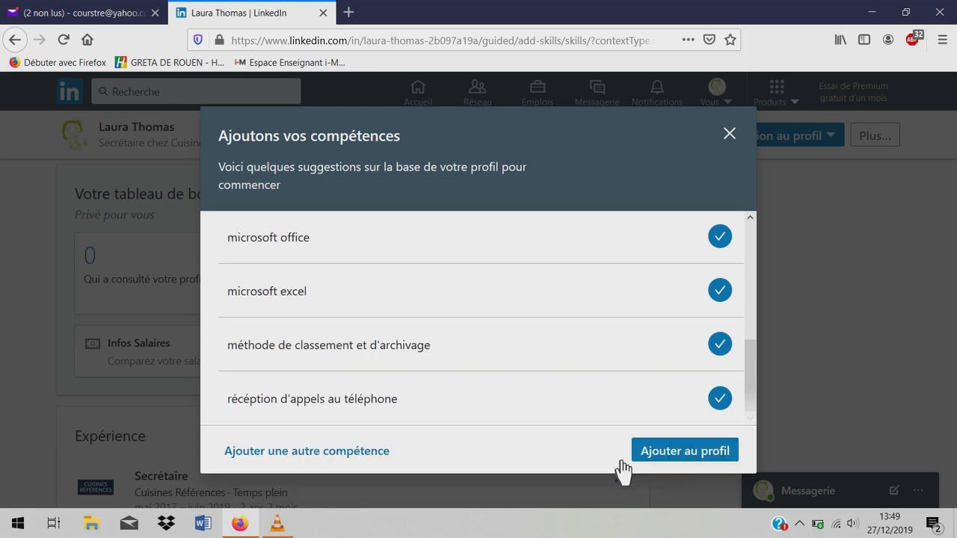
left_click(709, 457)
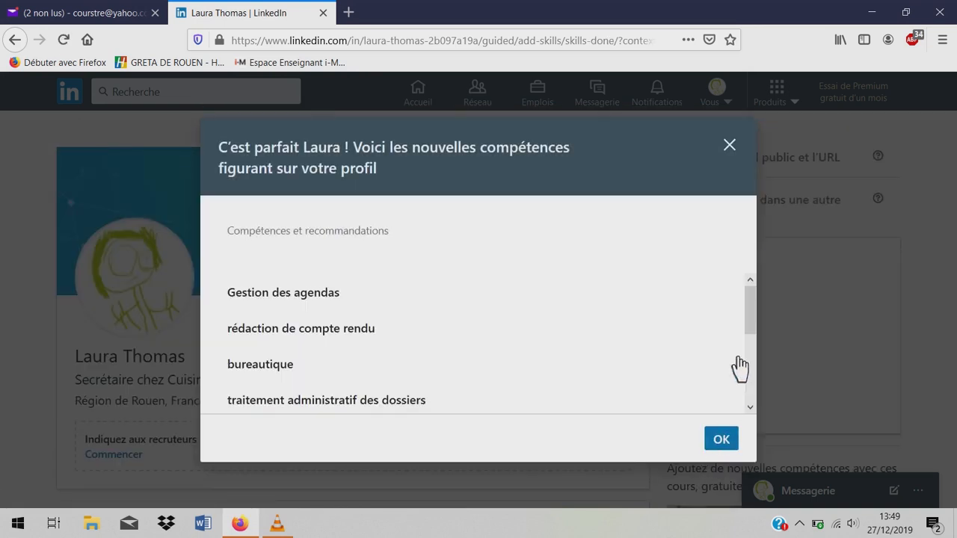
- Dismiss the skills confirmation and advance the Force du profil card to 'Ajoutez un résumé'
left_click_drag(758, 324, 768, 397)
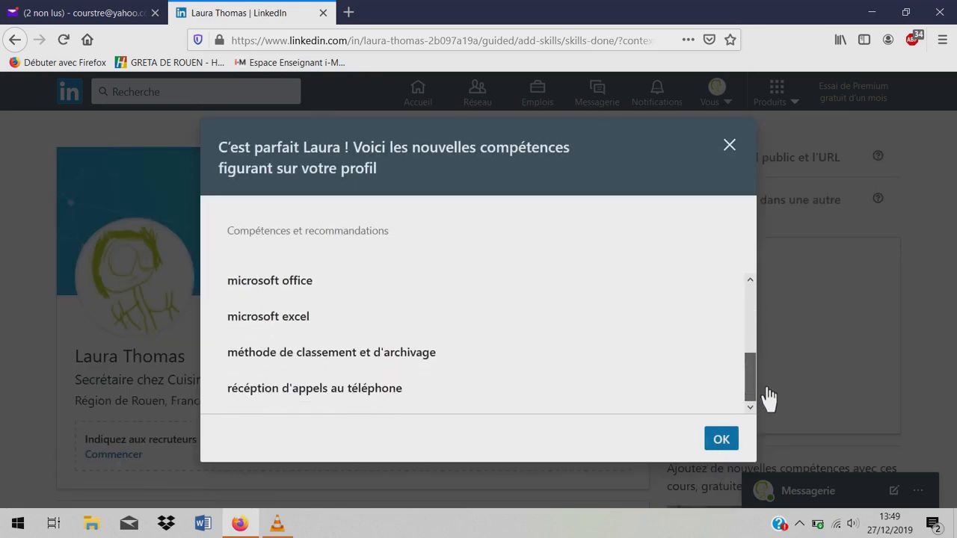
left_click(725, 445)
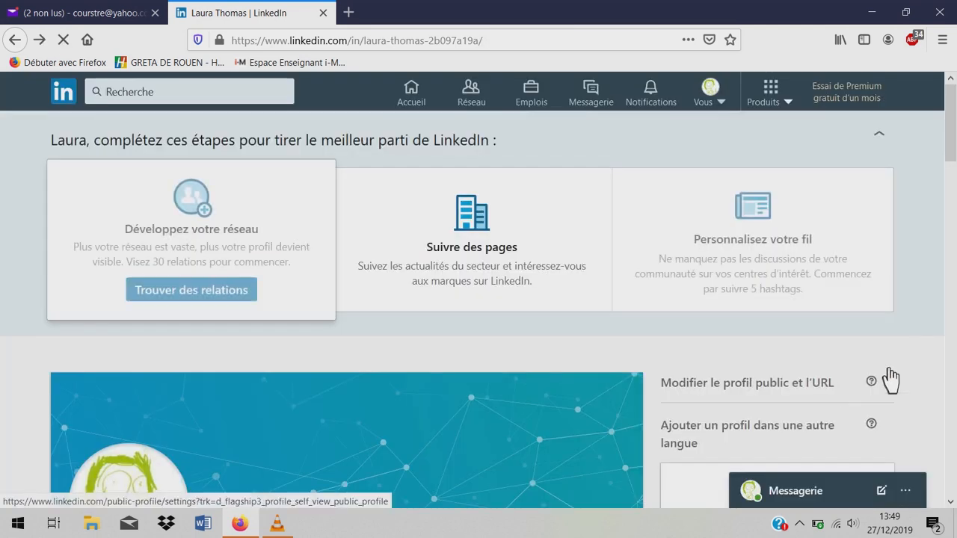
left_click_drag(952, 158, 954, 265)
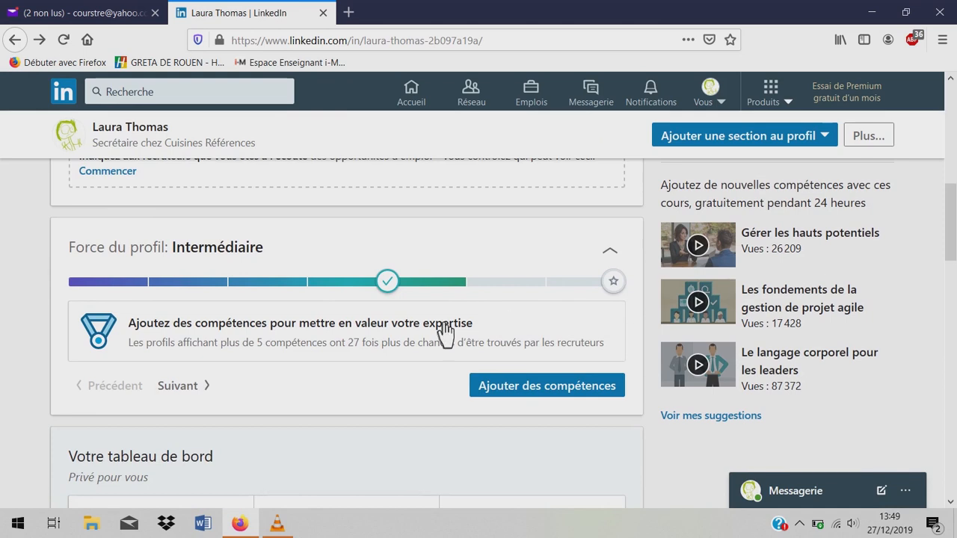
left_click(178, 385)
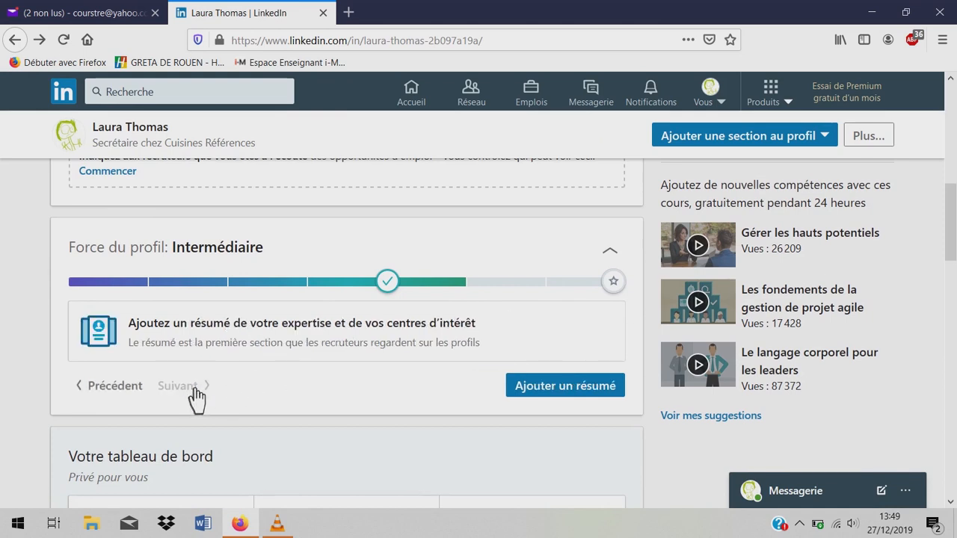
- Start the summary: 'Après 2 années d'experiences… secrétaire et l'obtention du titre "secrétaire assistant"'
left_click(556, 387)
left_click(297, 313)
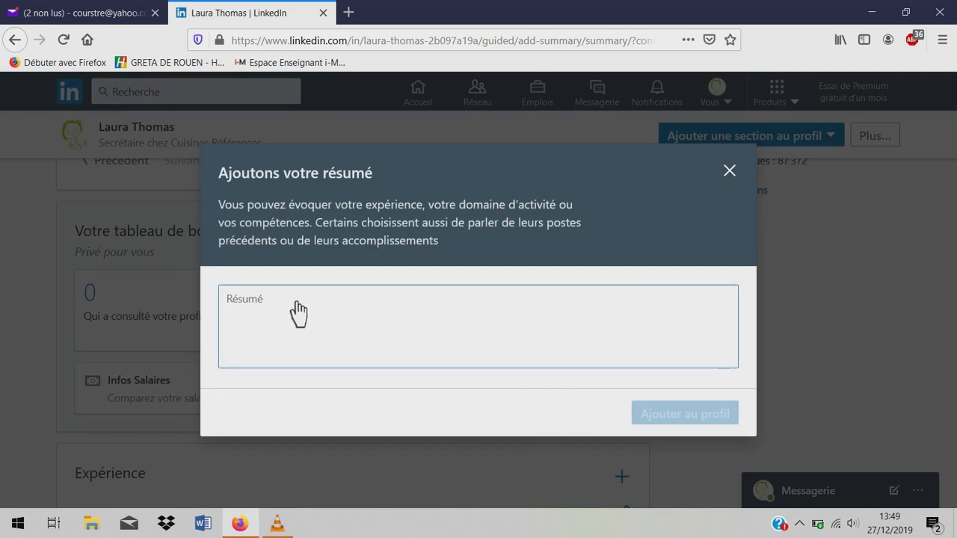
type("Après ")
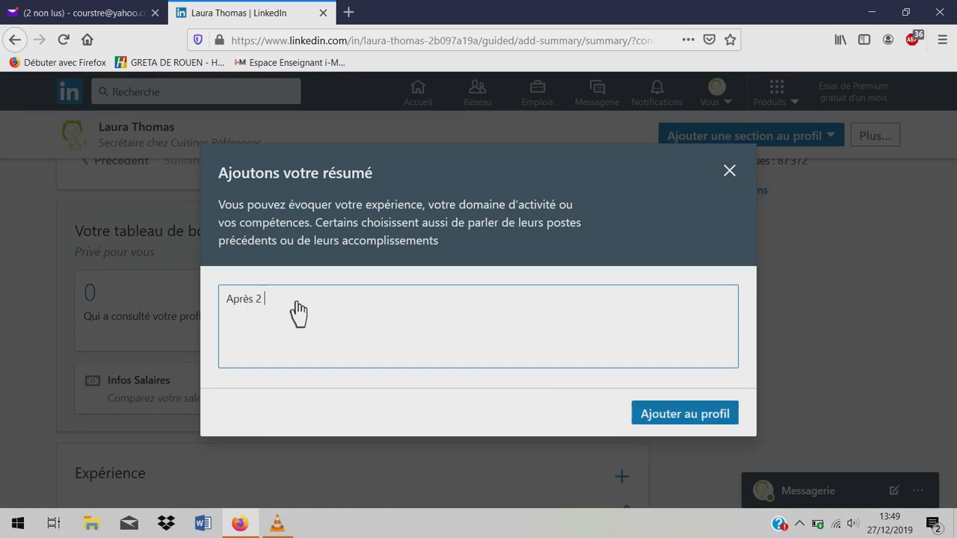
type("2 années d'experiences en")
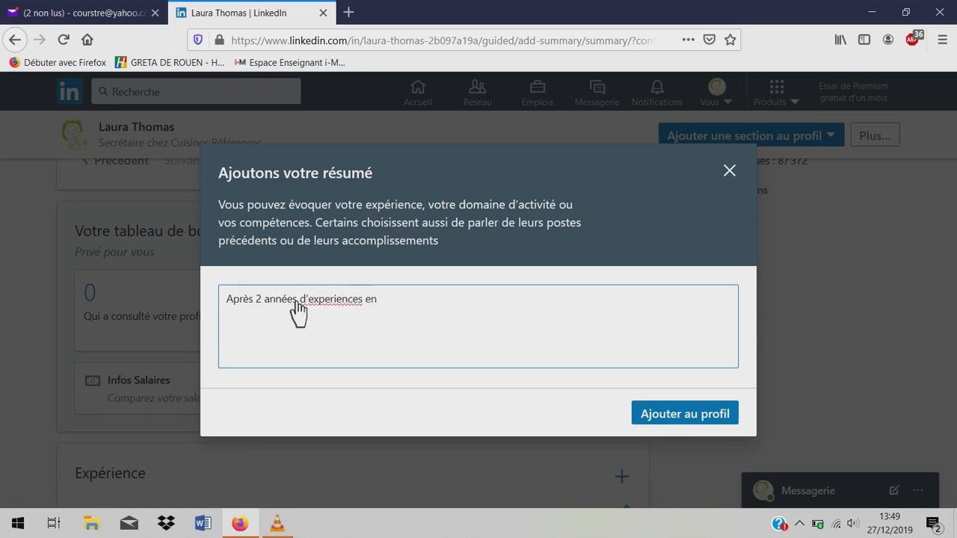
type("que secrétair")
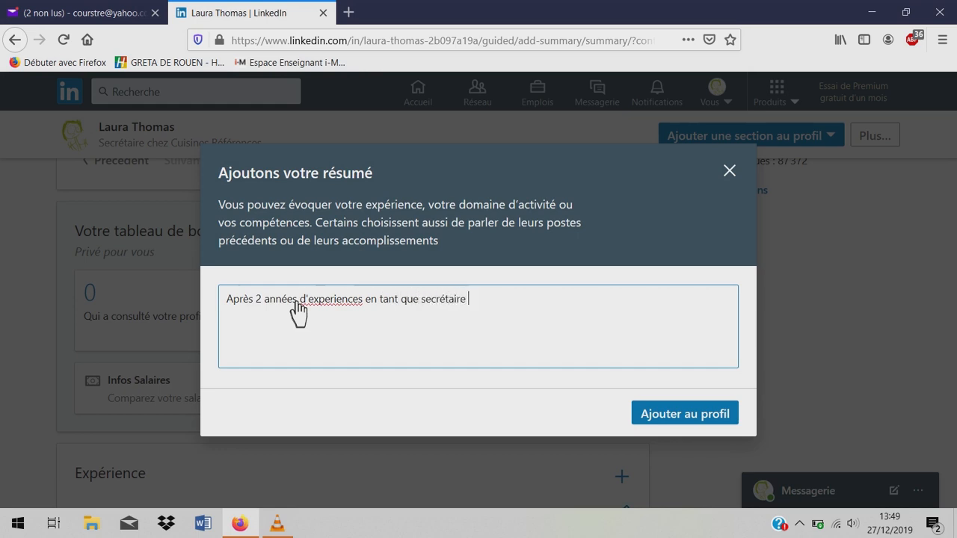
type("e et l'obtention du titre \"")
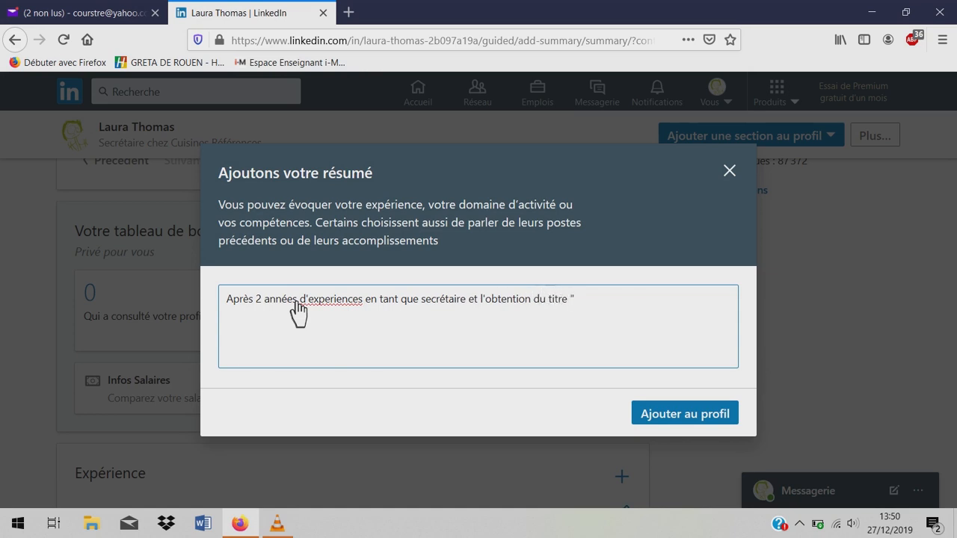
type("secrétaire assista")
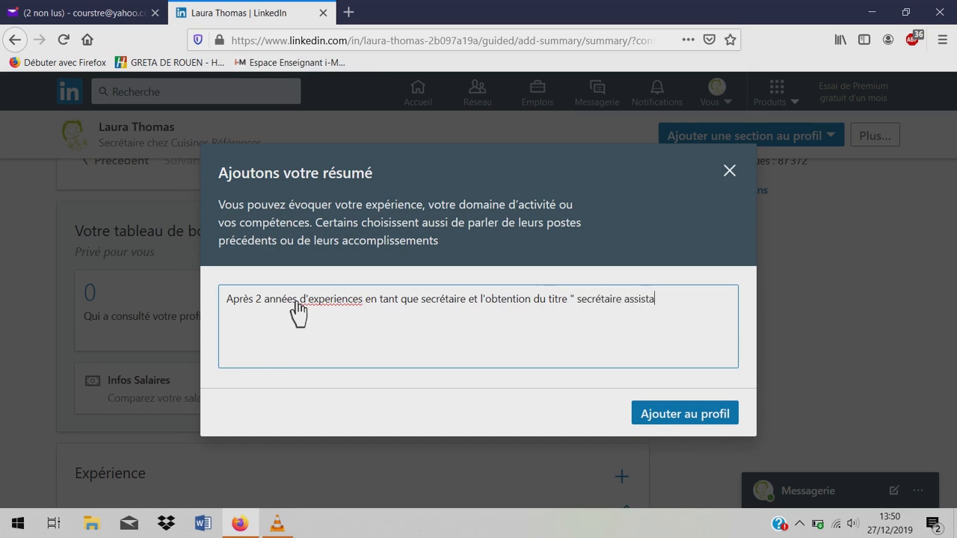
type("nt\", je suis apte à assurer les")
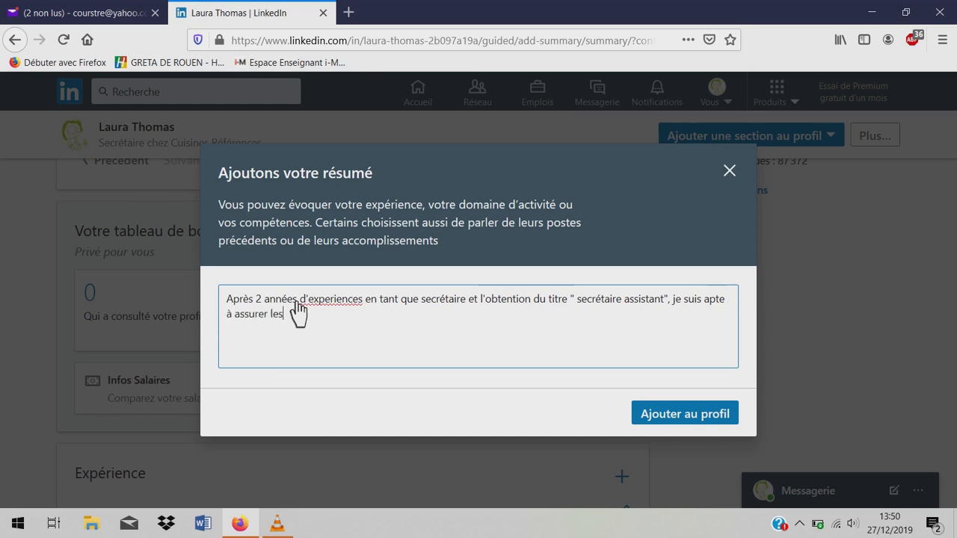
- Finish the summary text and correct 'experiences' to the singular 'd'expérience'
type("courants de secrétariat et de traitement administratif des différentes fonction de l")
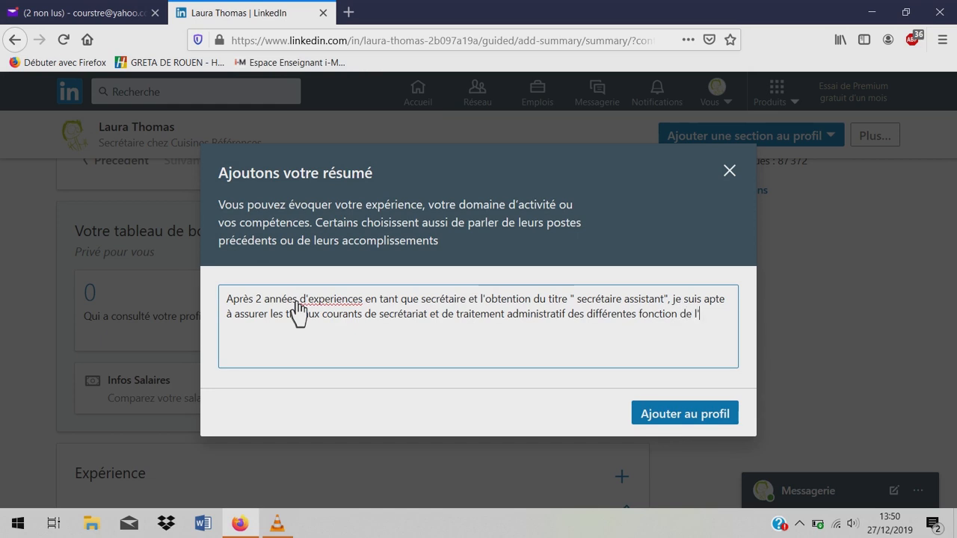
type("is")
type("entreprise")
right_click(329, 302)
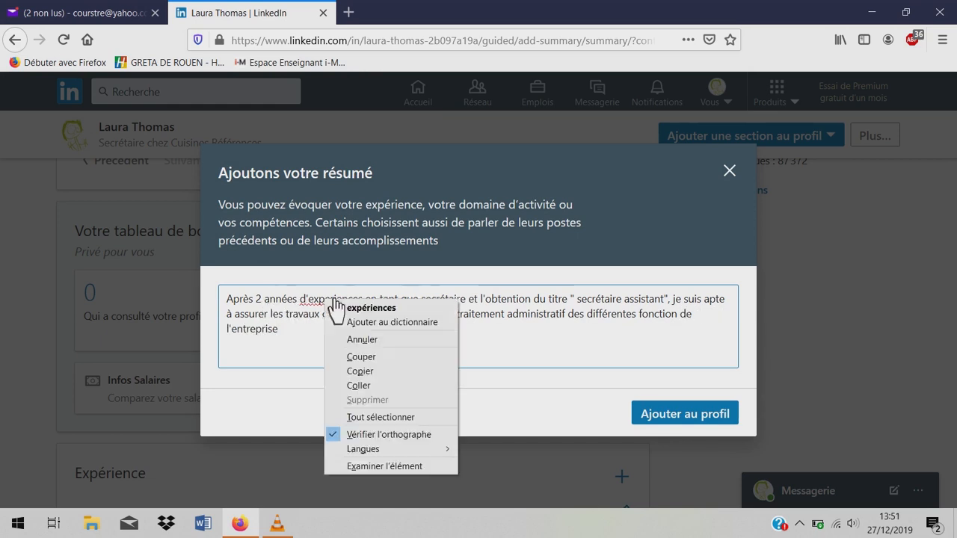
left_click(365, 307)
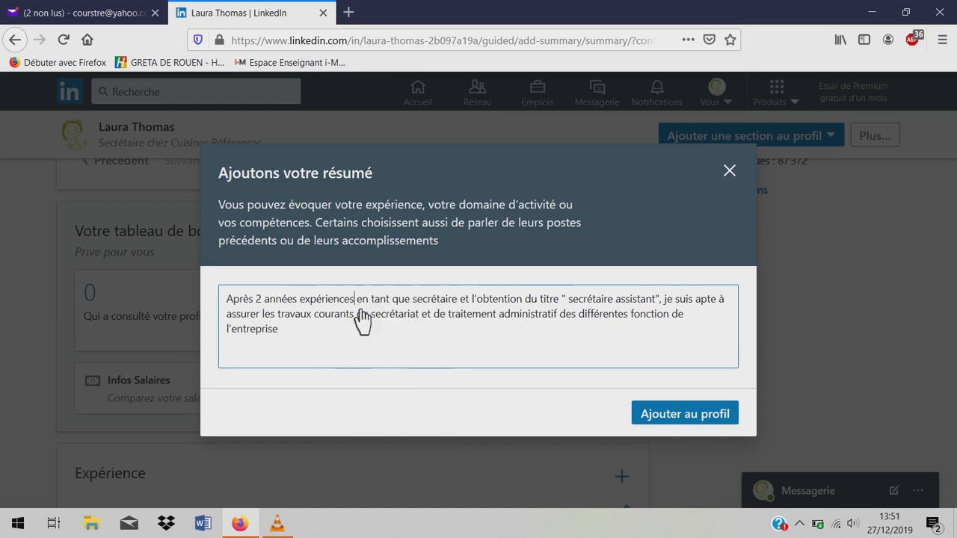
left_click(301, 300)
type("d'")
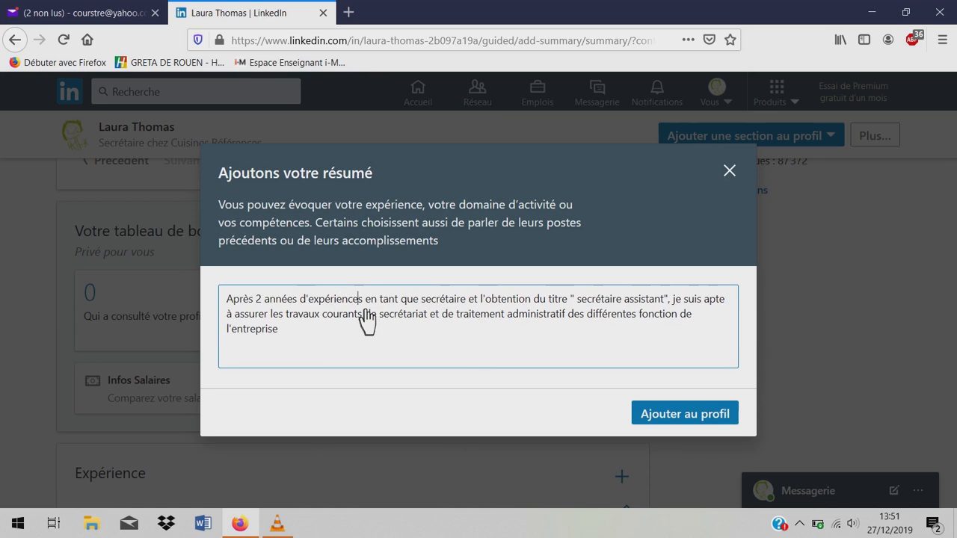
key("BackSpace")
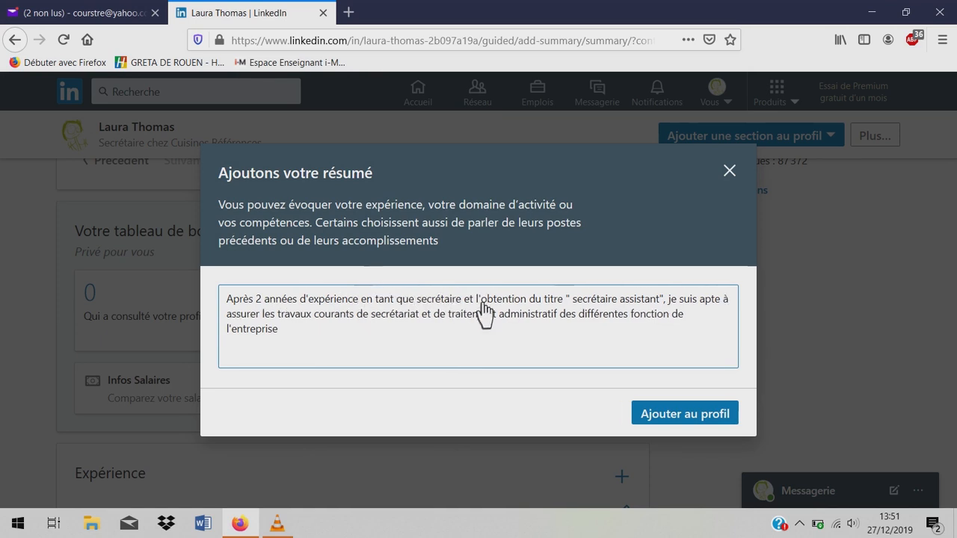
- Remove the extra space after the opening quote and add the summary to the profile
left_click(572, 298)
key("BackSpace")
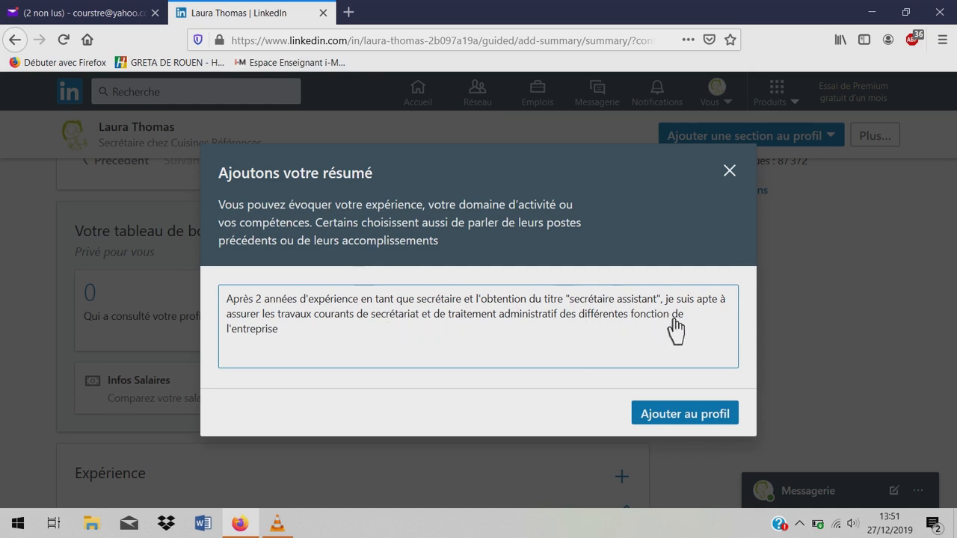
left_click(684, 417)
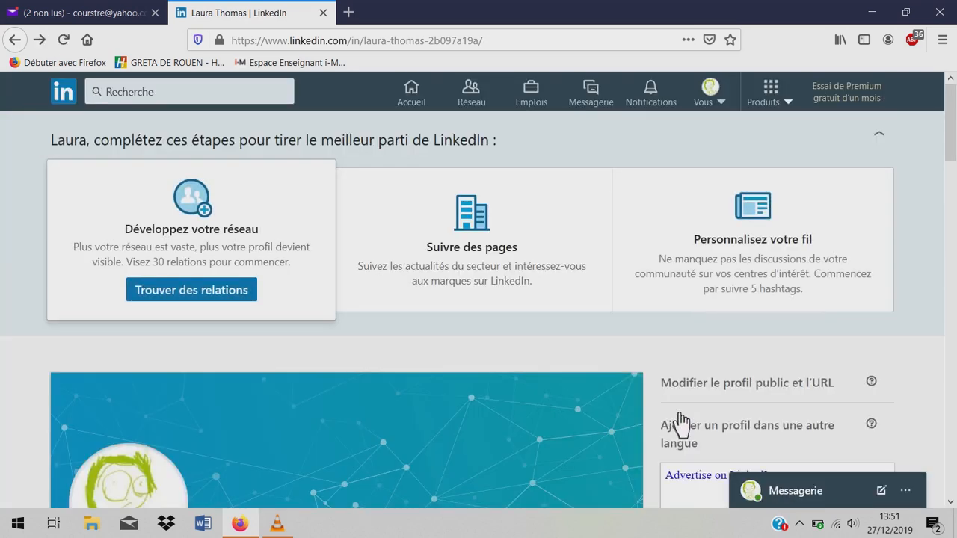
left_click_drag(953, 150, 941, 234)
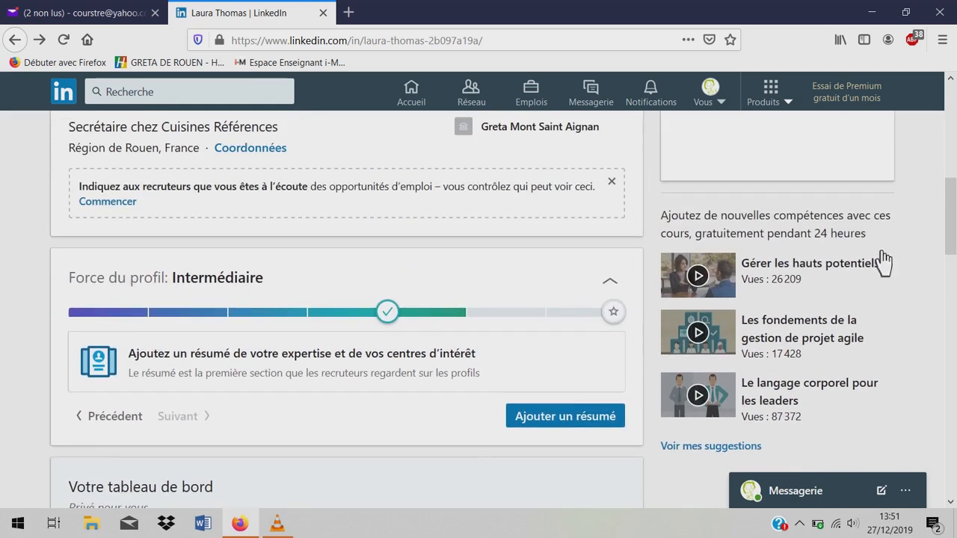
left_click(565, 419)
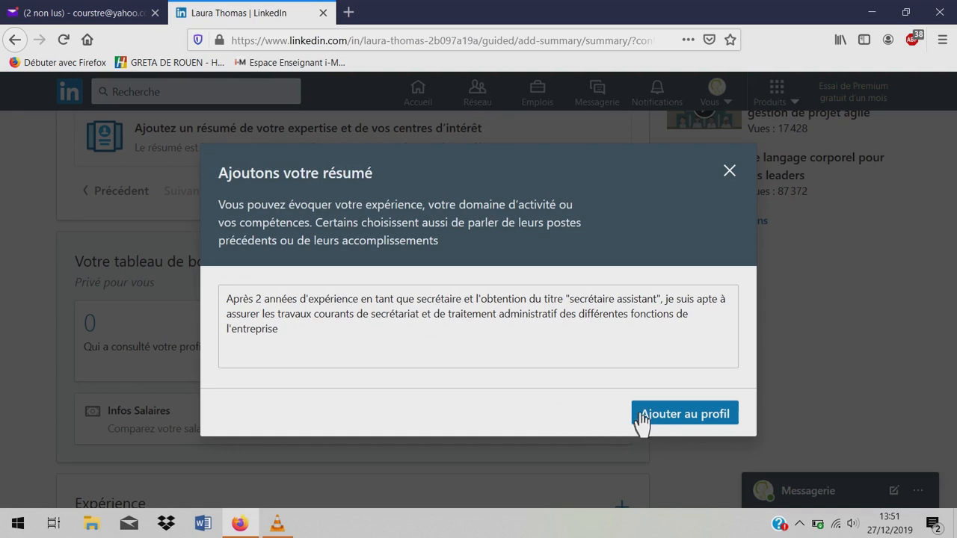
left_click(643, 415)
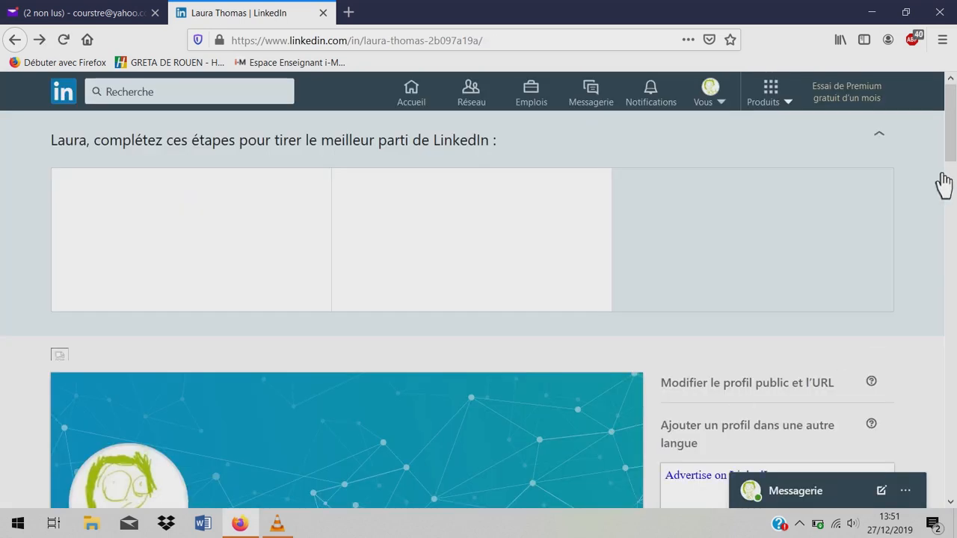
- Go to her own profile via Vous > Voir le profil and edit the introduction
scroll(943, 193, "down", 6)
scroll(479, 309, "down", 3)
left_click_drag(955, 267, 953, 166)
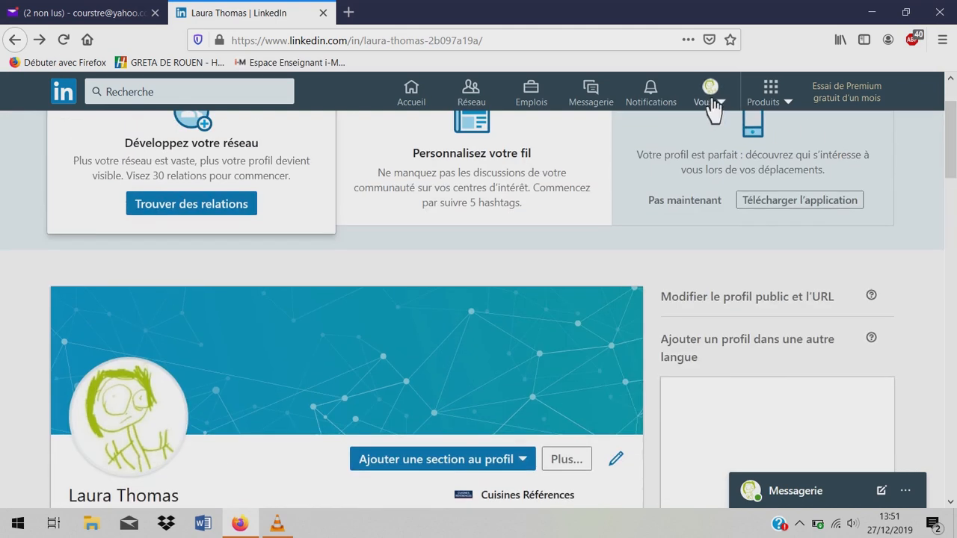
left_click(706, 91)
left_click(650, 189)
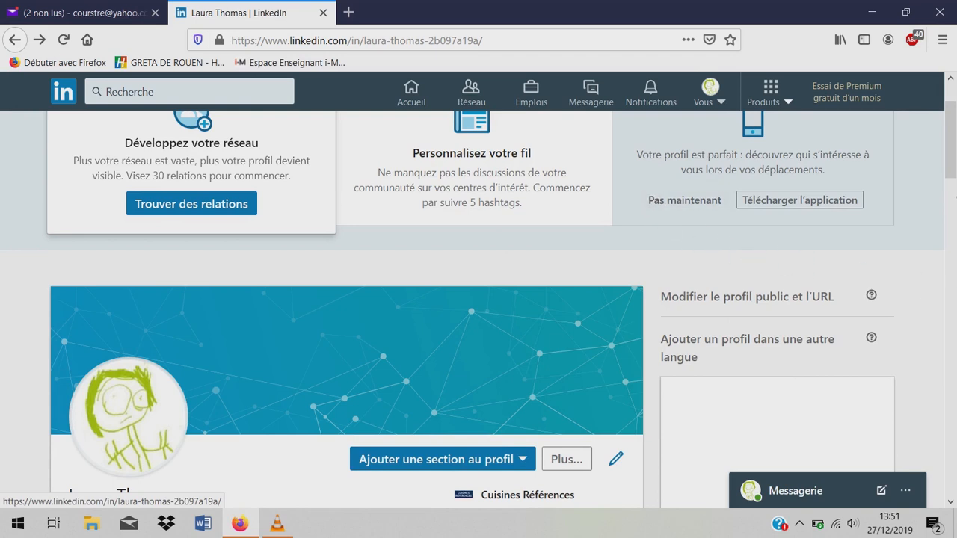
mouse_move(955, 165)
left_mouse_down()
mouse_move(955, 216)
mouse_move(955, 175)
left_mouse_up()
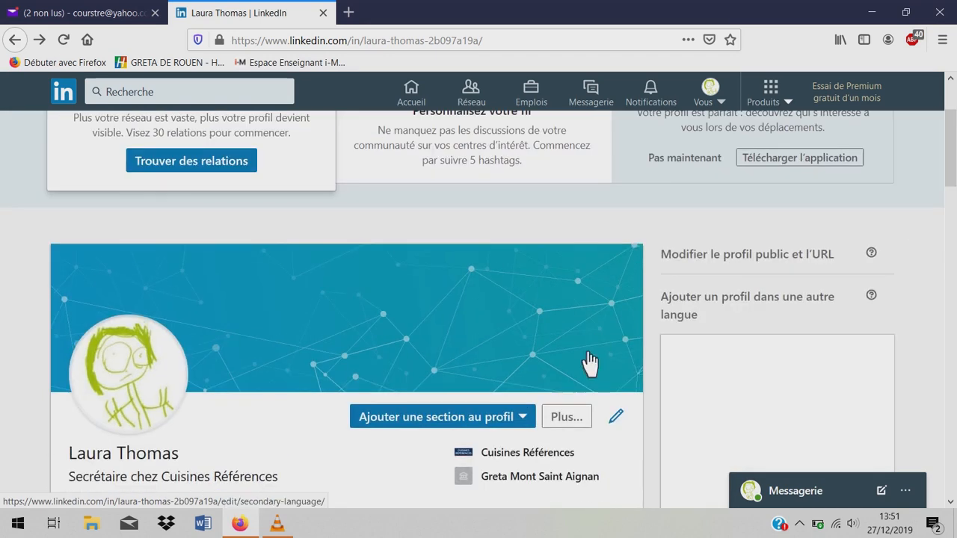
left_click(618, 419)
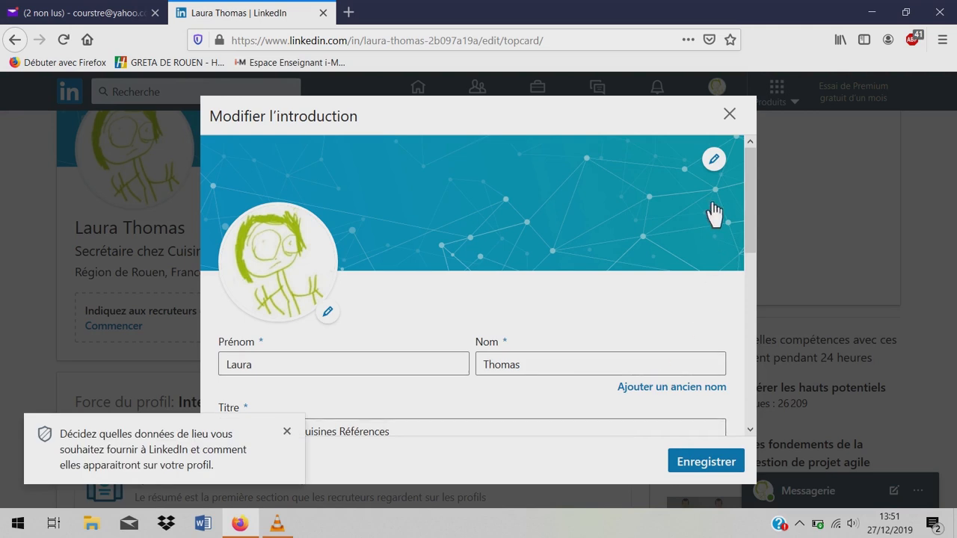
- Set the blue flat-lay desk illustration as banner, shift it up, and save the introduction
left_click(716, 161)
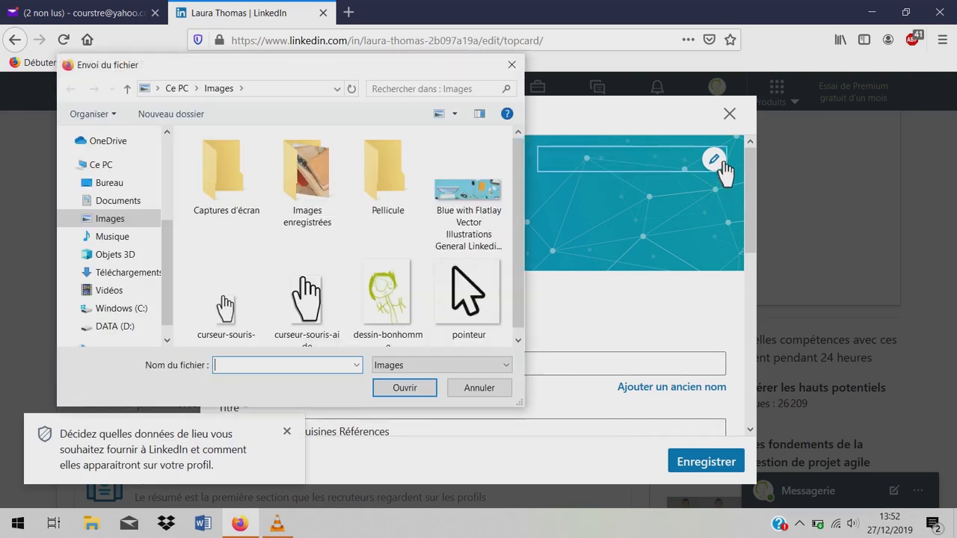
double_click(471, 203)
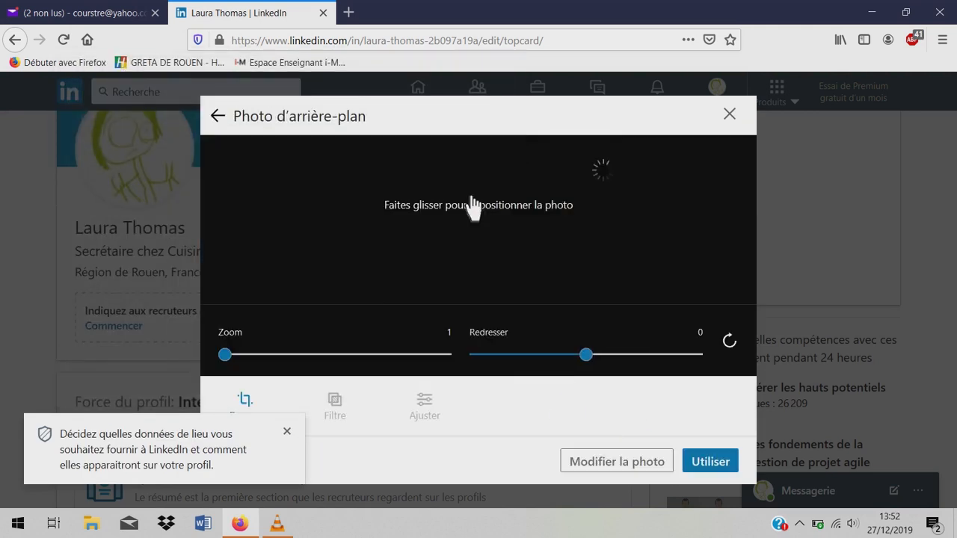
left_click_drag(516, 234, 520, 219)
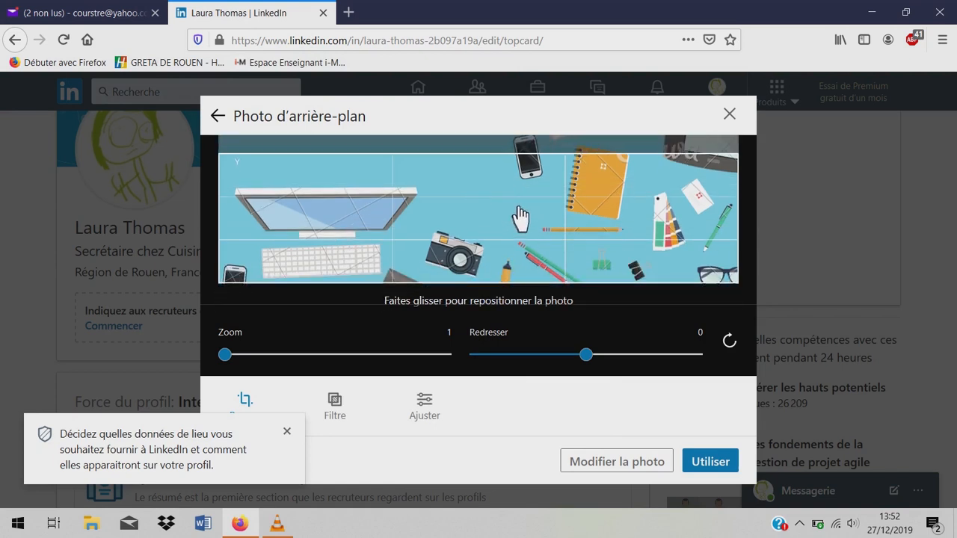
left_click(710, 462)
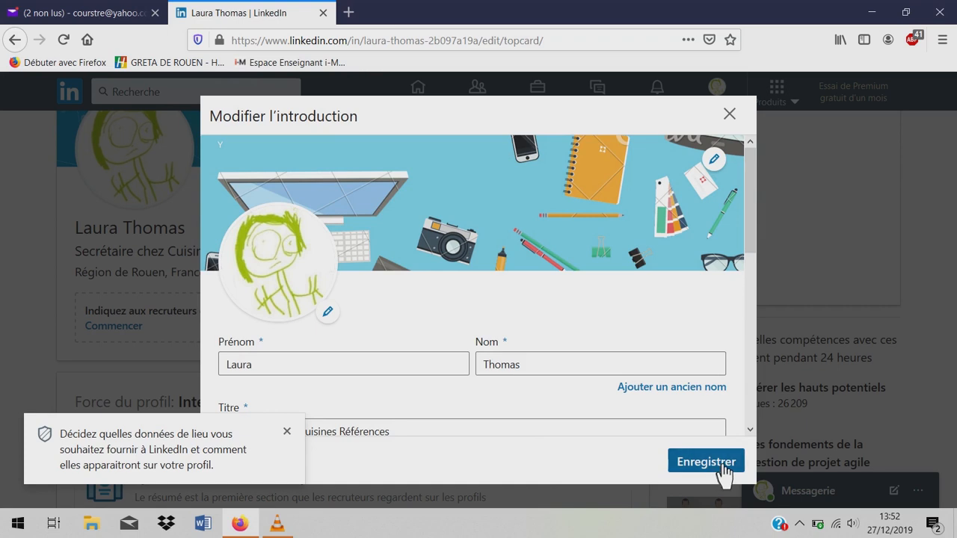
left_click(706, 462)
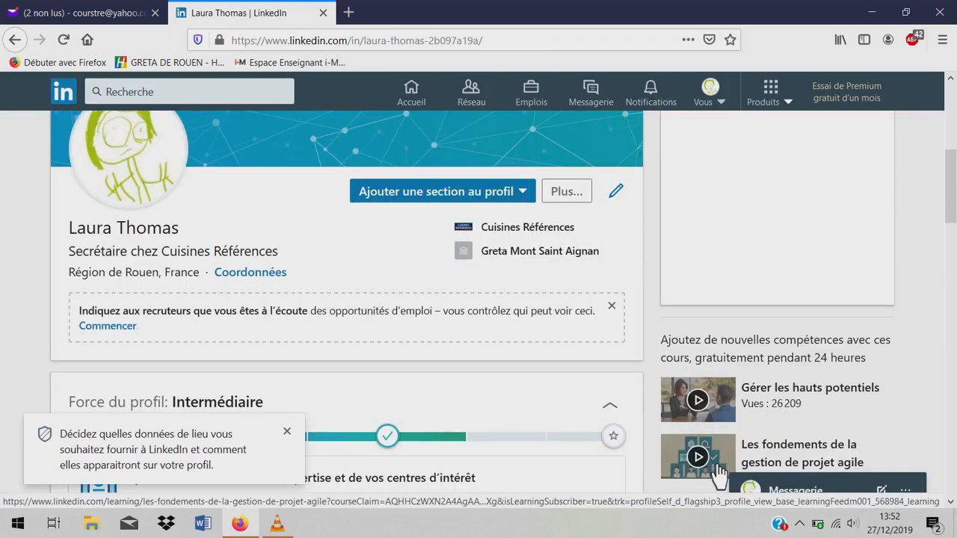
- Add job preferences with Temps plein and Temps partiel to the profile and close the confirmation
left_click(125, 334)
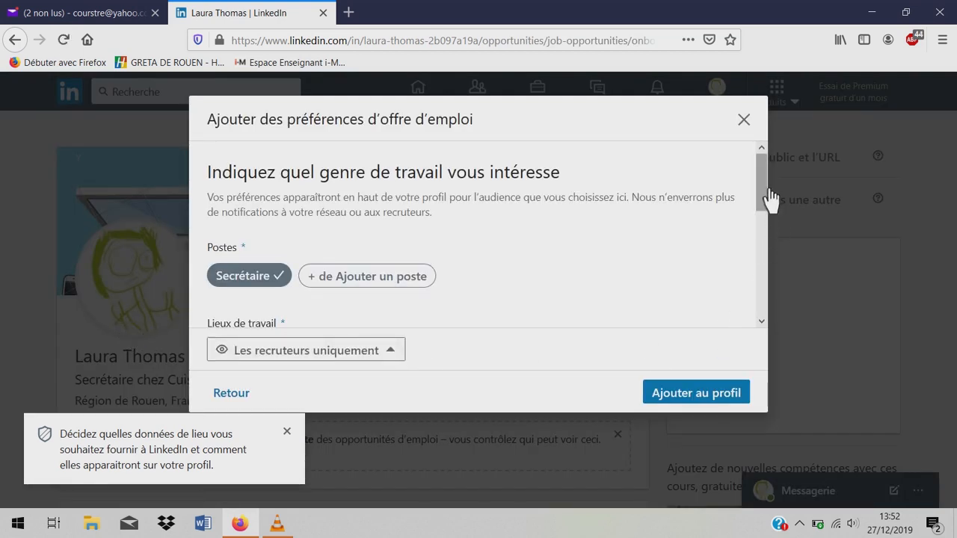
left_click_drag(770, 200, 726, 284)
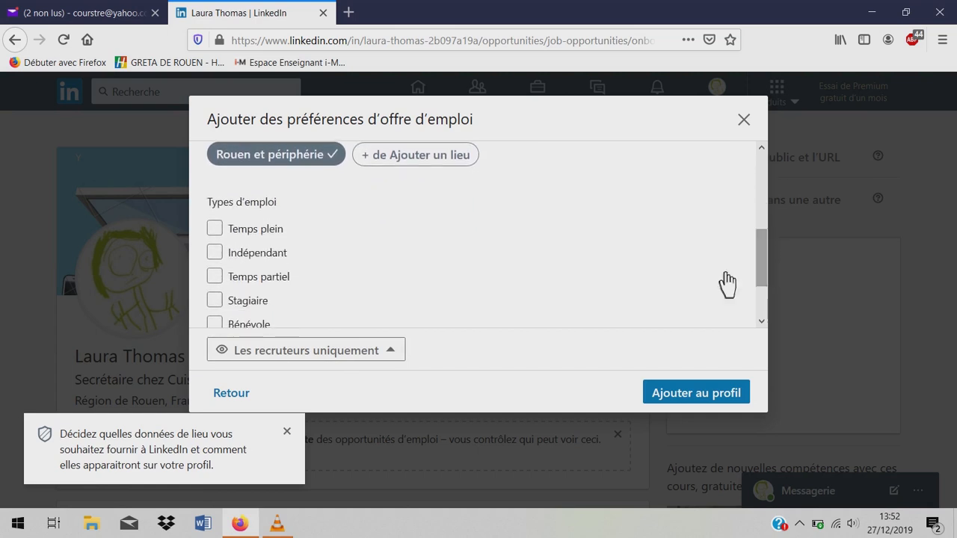
left_click(217, 231)
left_click(217, 275)
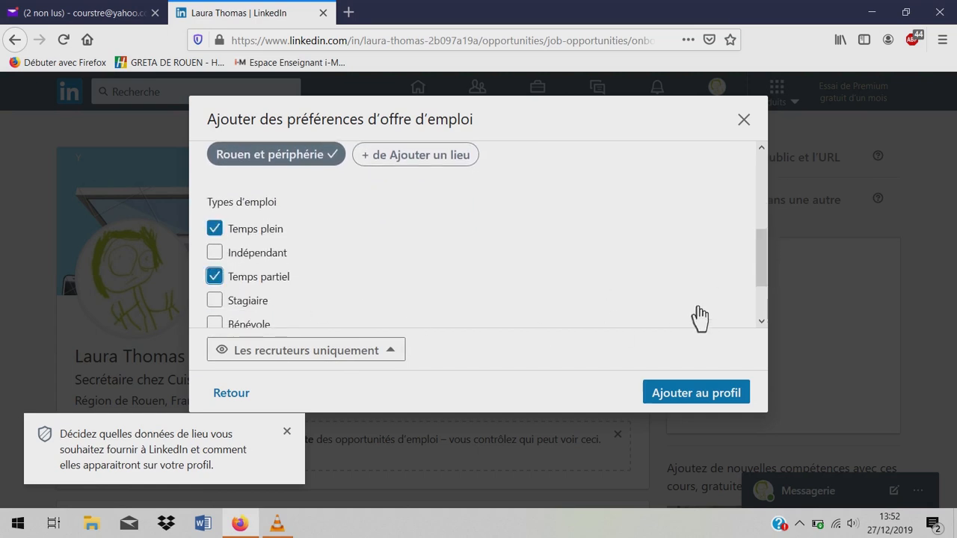
scroll(765, 277, "down", 2)
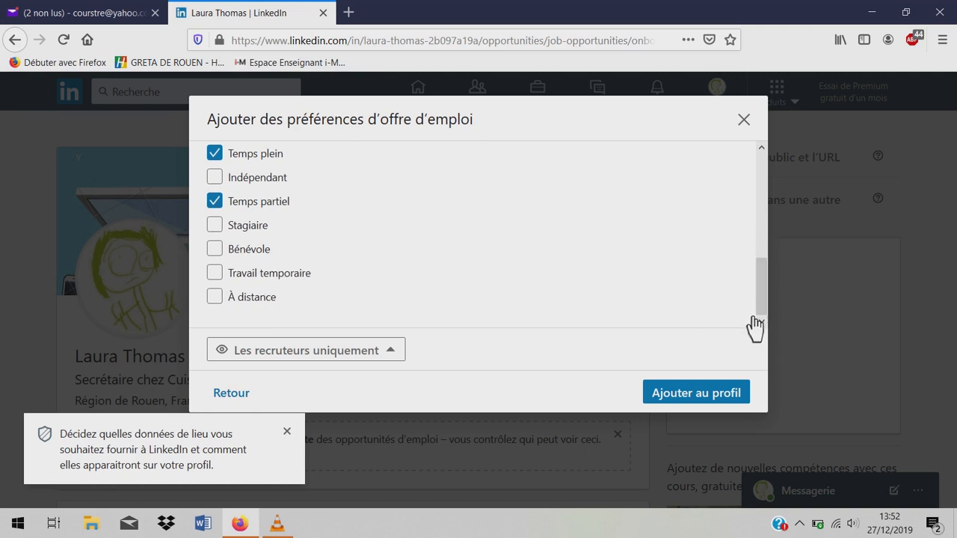
left_click(691, 405)
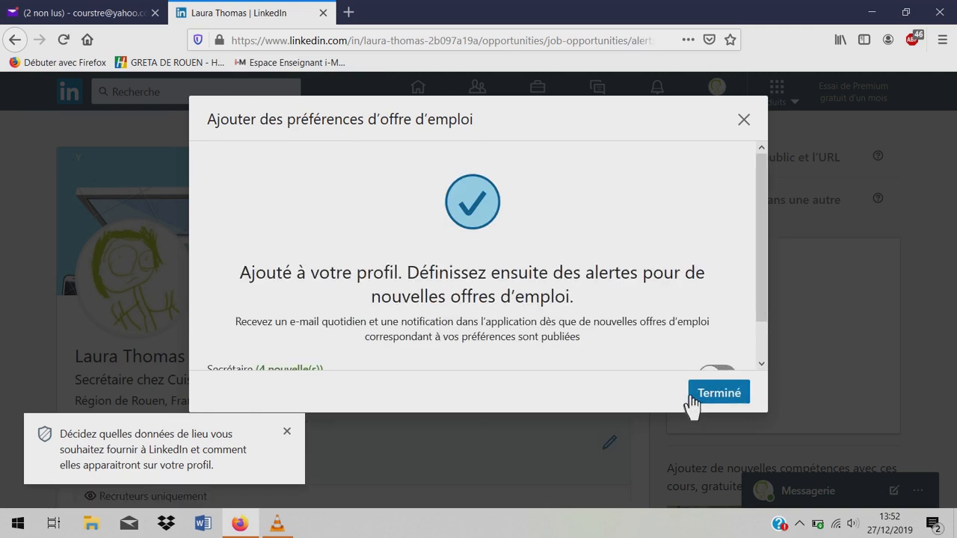
scroll(770, 345, "down", 1)
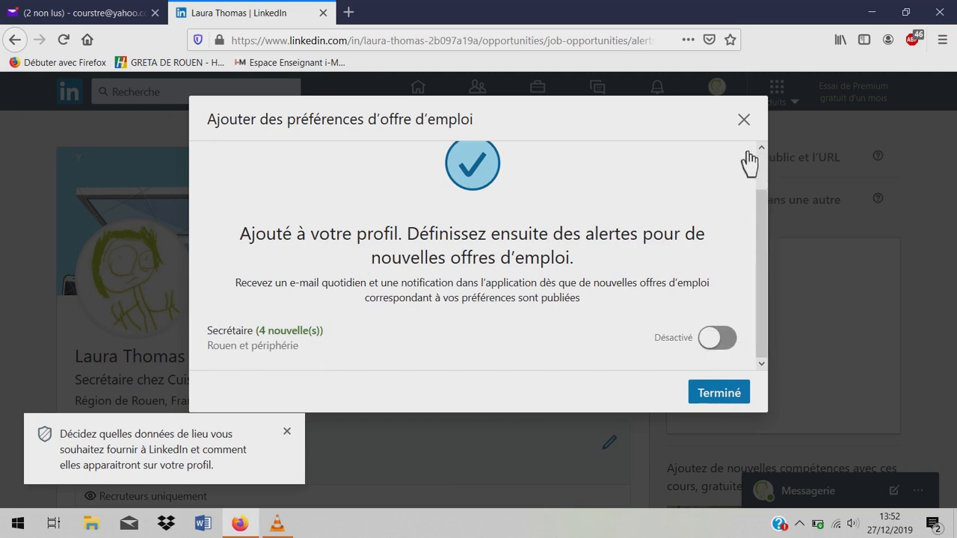
left_click(717, 400)
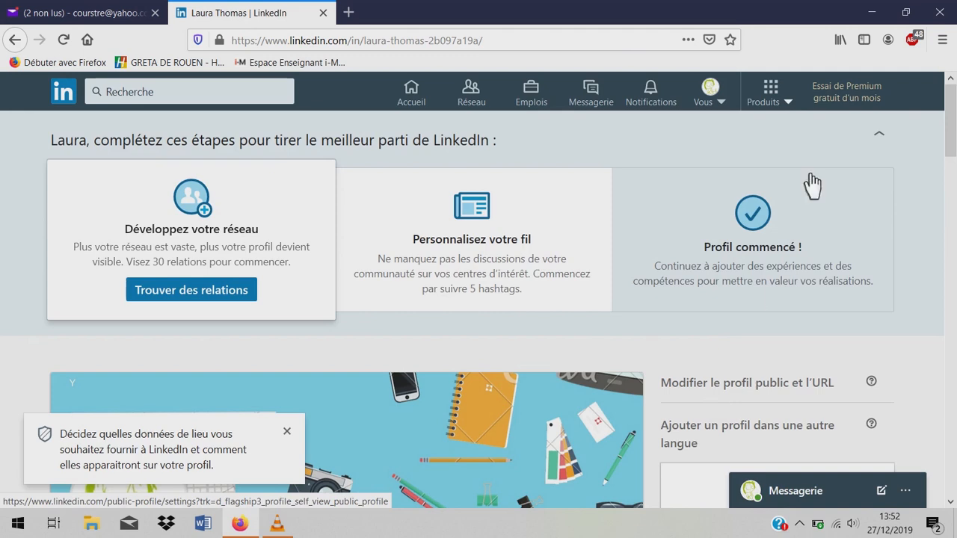
- Open the public profile and URL settings and delete the random suffix from the custom URL
left_click(714, 96)
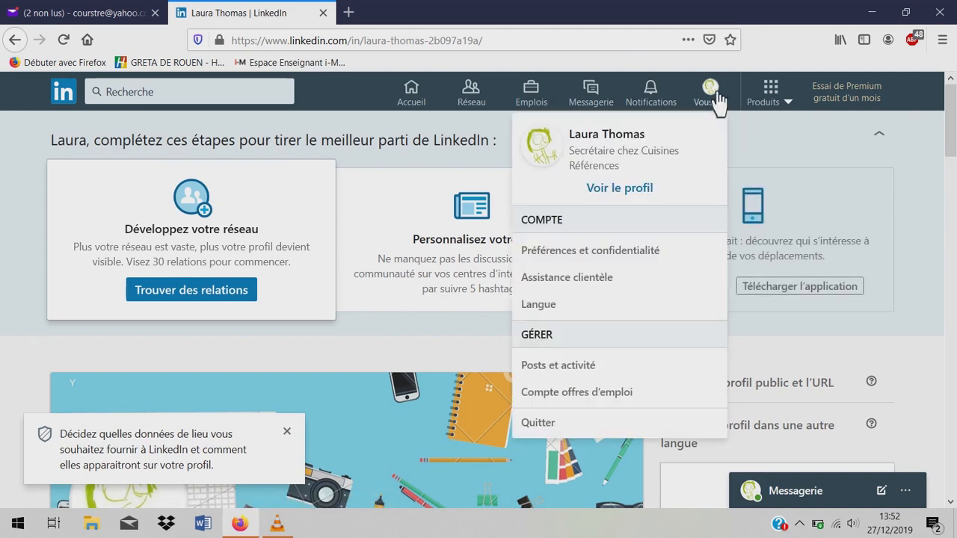
left_click(626, 188)
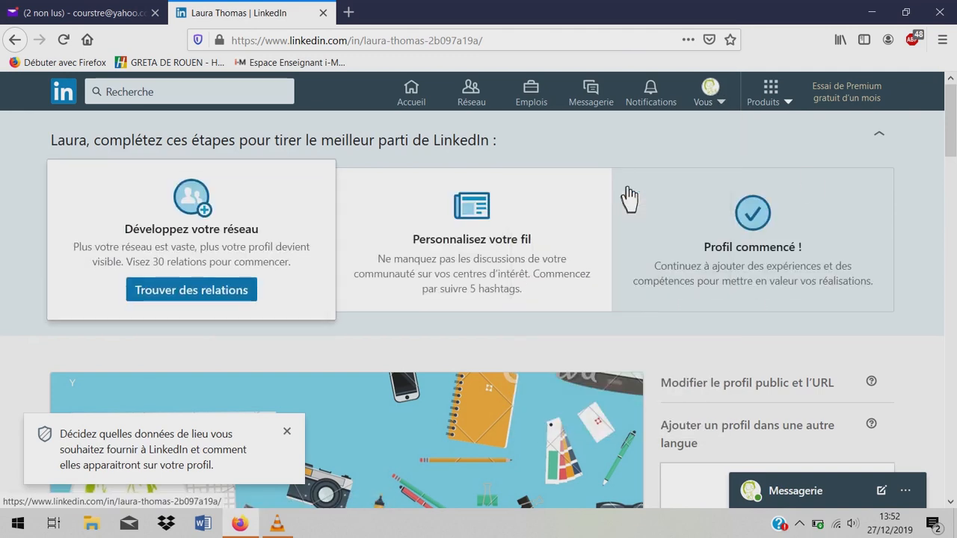
left_click(740, 388)
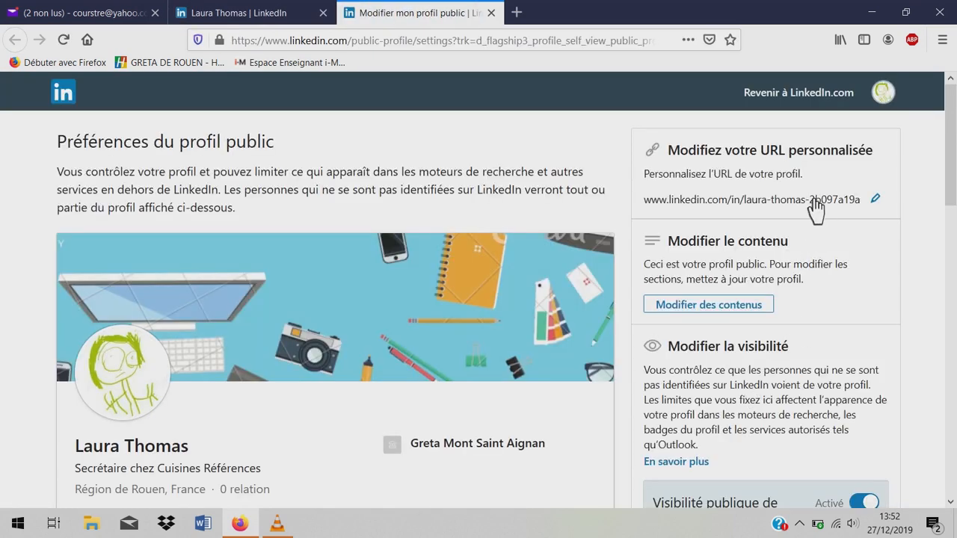
left_click_drag(807, 201, 871, 202)
left_click(881, 201)
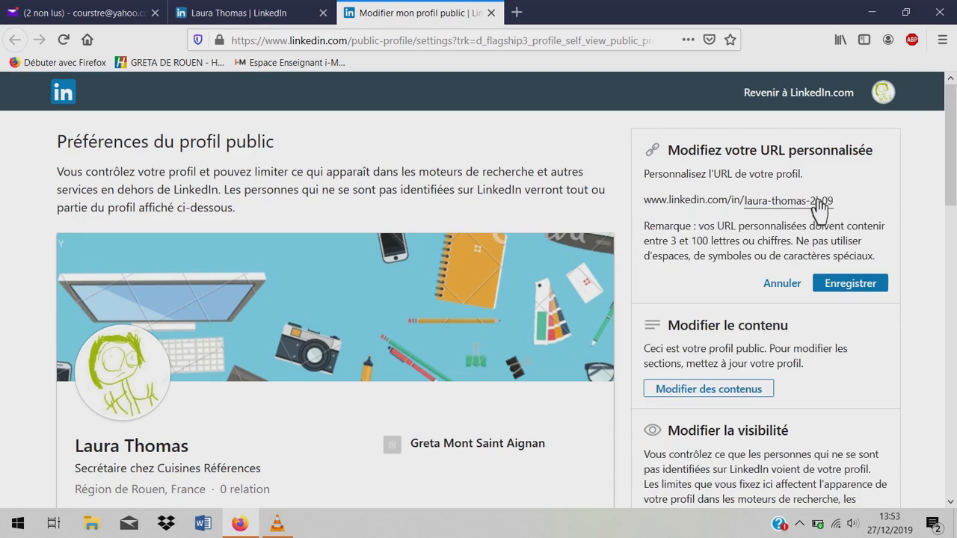
left_click_drag(812, 200, 857, 208)
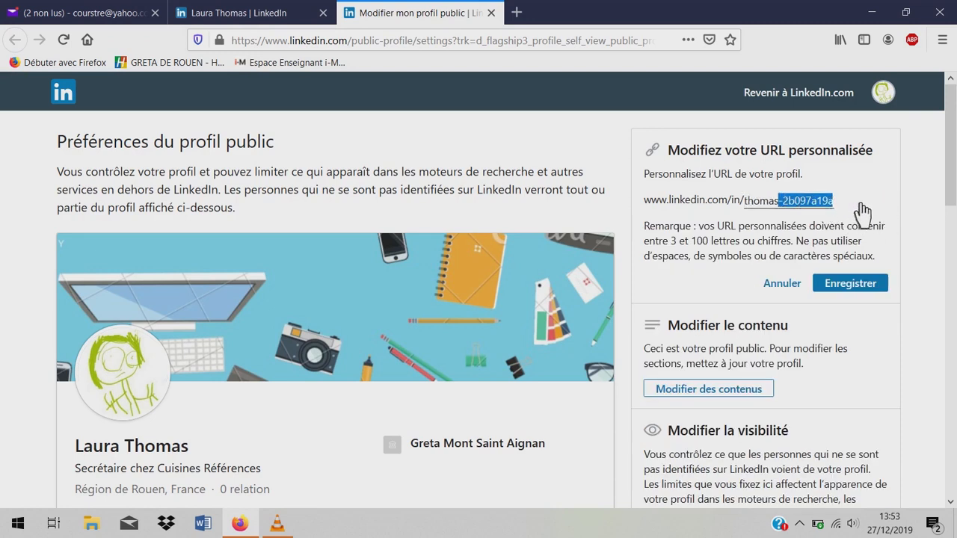
key("BackSpace")
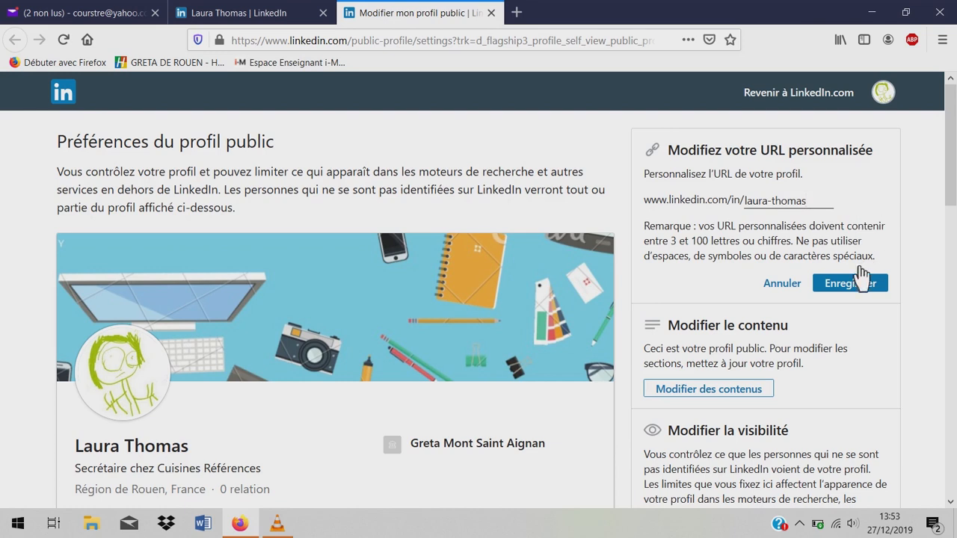
left_click(832, 284)
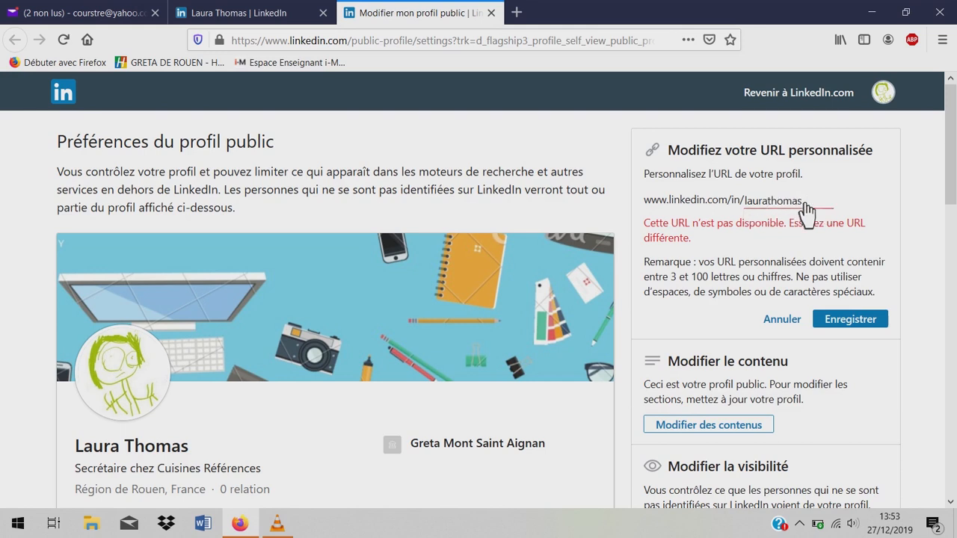
left_click(860, 320)
type("-")
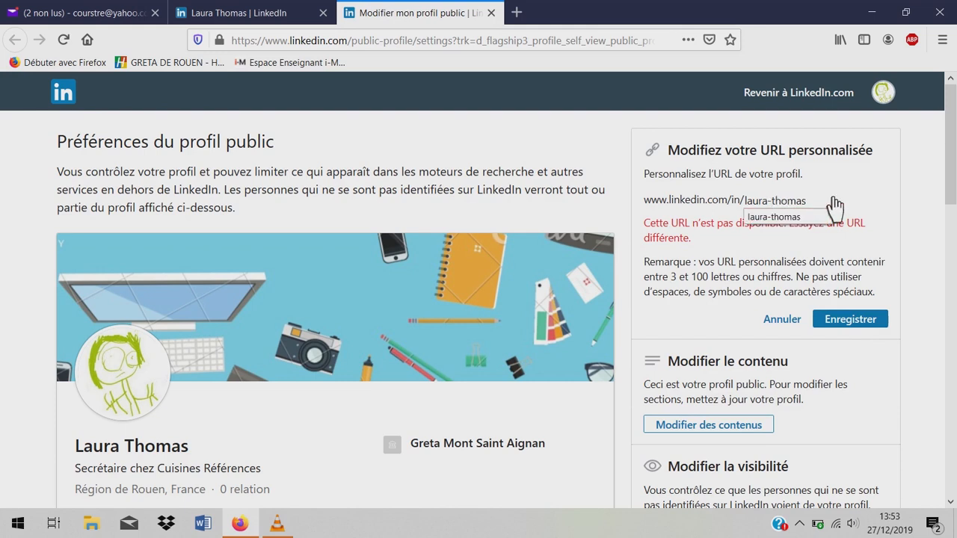
left_click(817, 210)
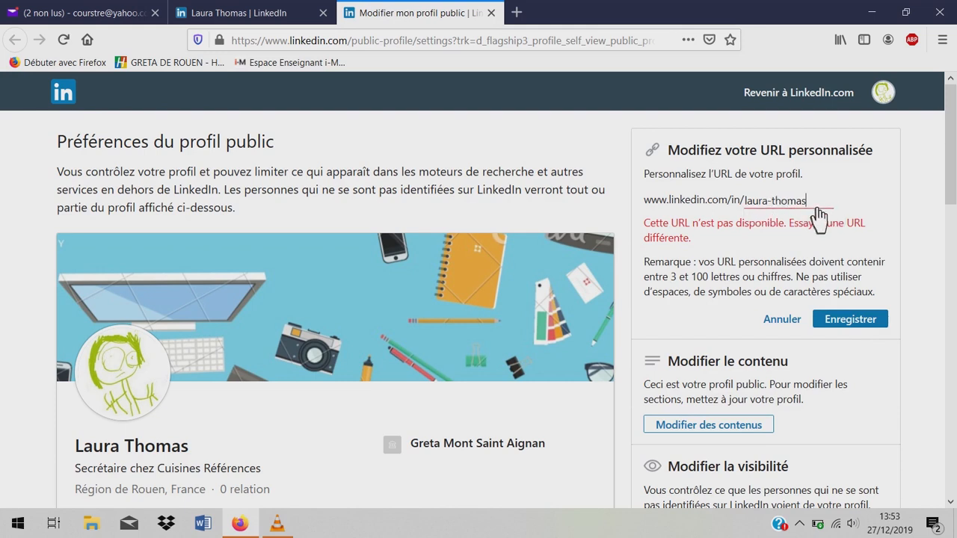
left_click(850, 318)
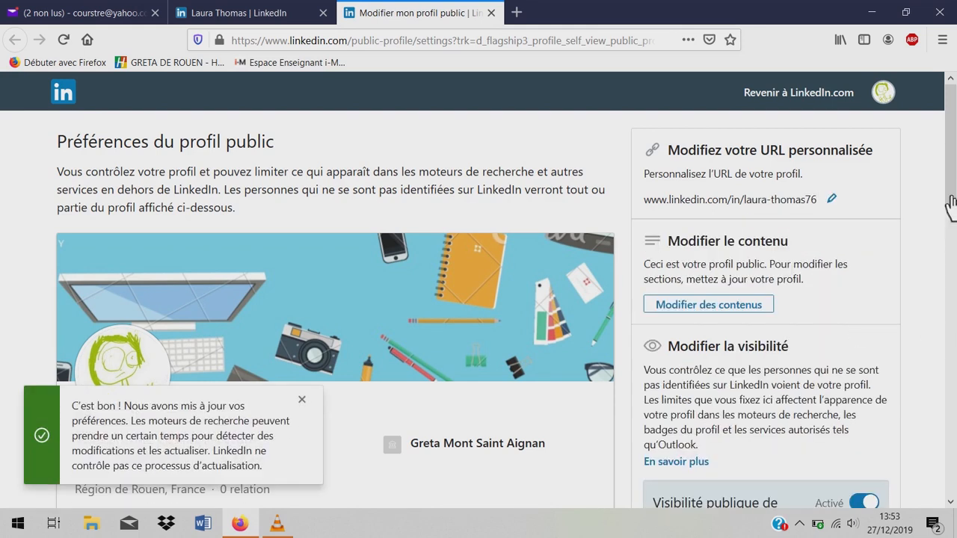
left_click_drag(951, 189, 932, 168)
- Return to LinkedIn.com, go to the Réseau suggestions, and follow the LinkedIn company page
left_click(792, 97)
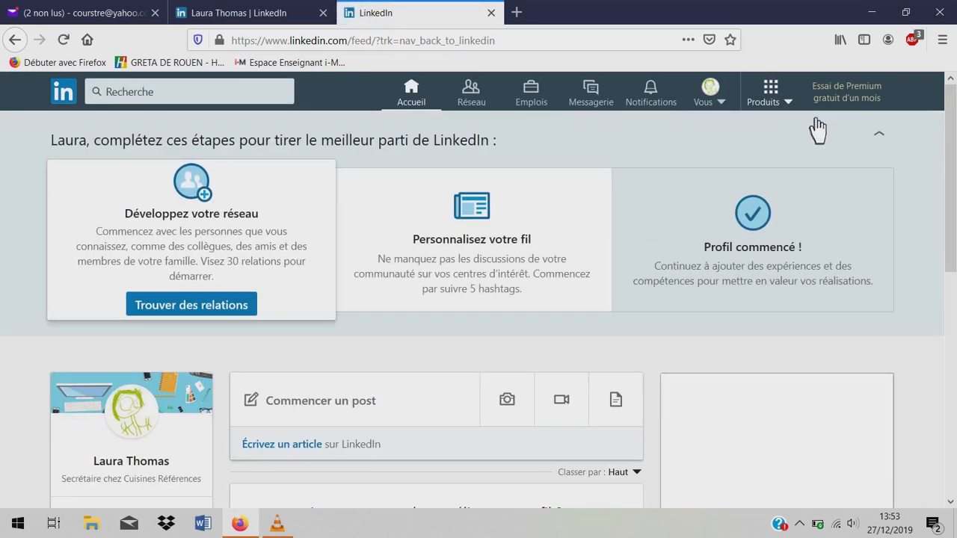
left_click_drag(952, 103, 956, 287)
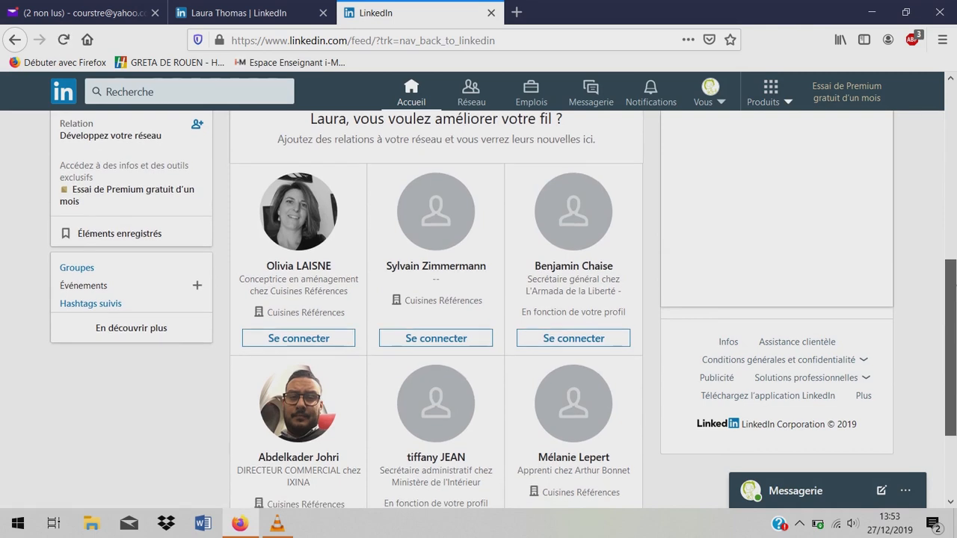
left_click(488, 95)
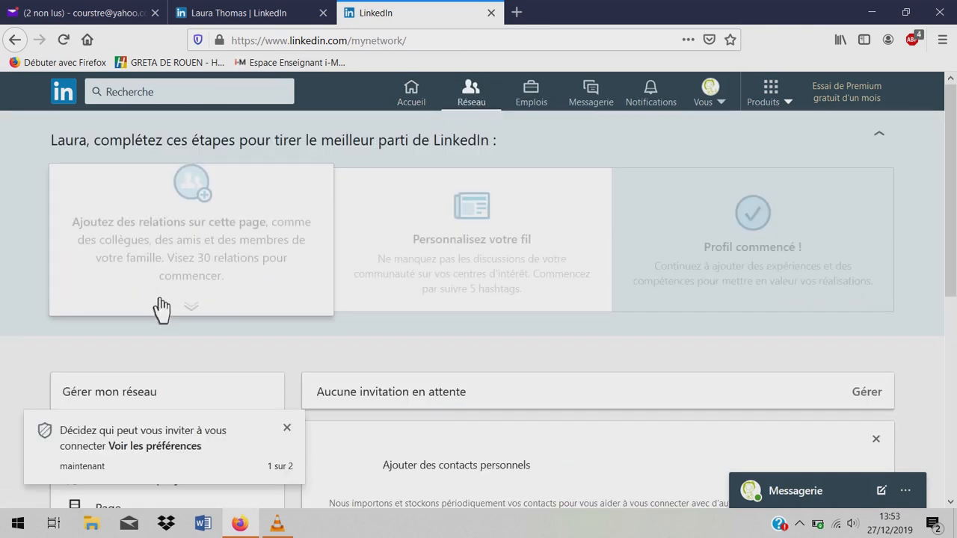
left_click(194, 308)
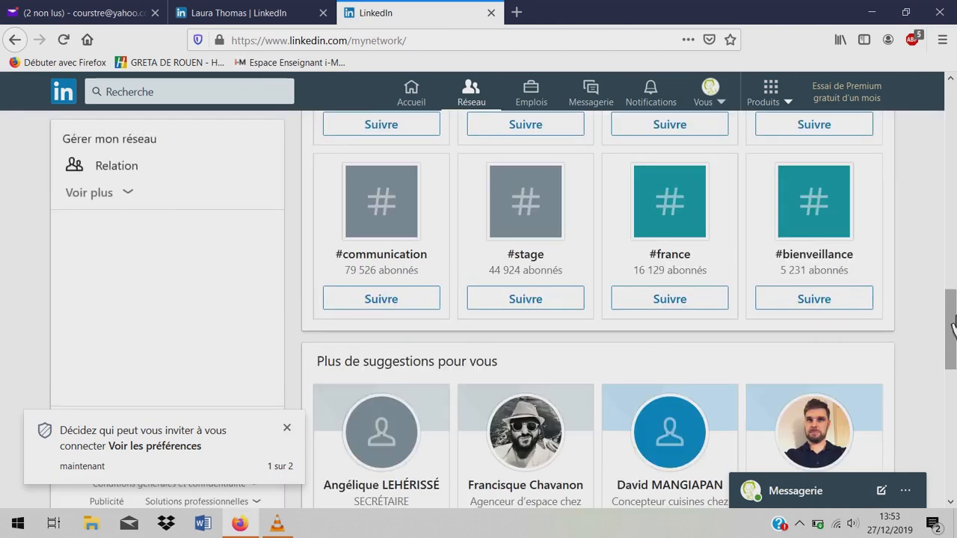
left_click_drag(953, 326, 951, 212)
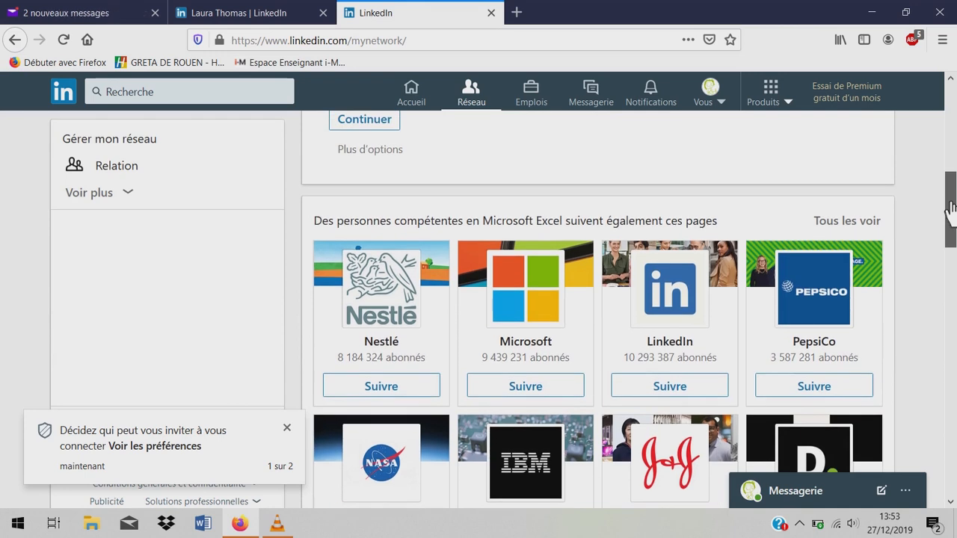
left_click(670, 387)
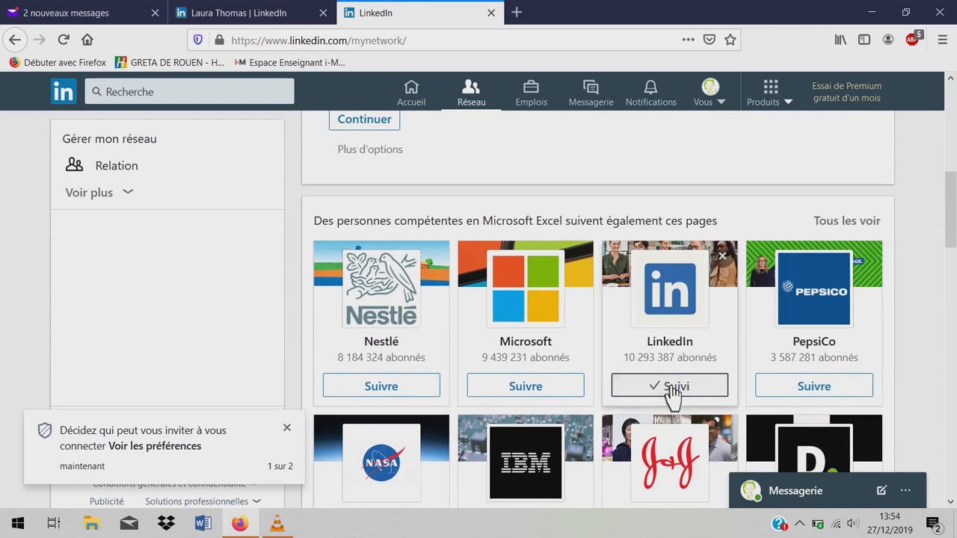
- Send a connection invitation to a suggested social-reception secretary, then return to the home feed
left_click_drag(954, 218, 953, 400)
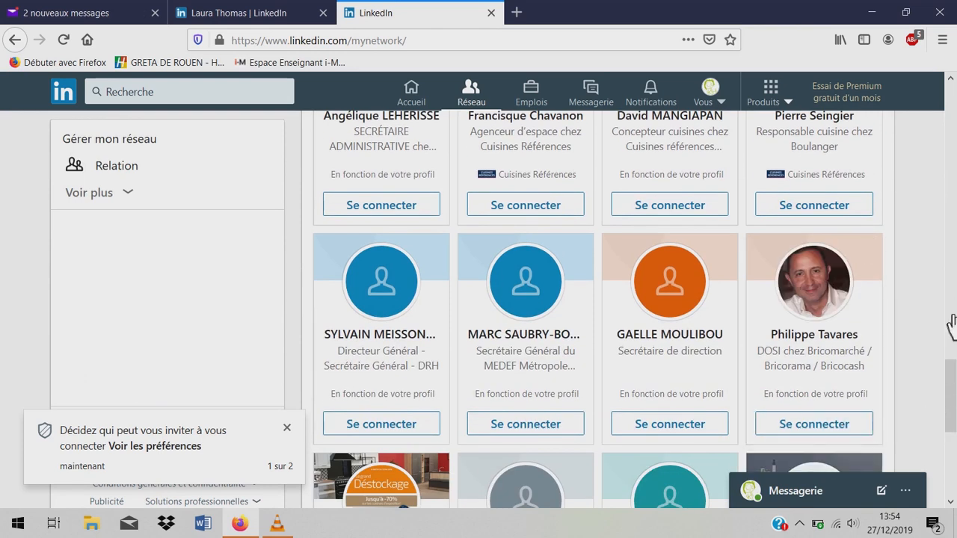
left_click_drag(954, 390, 953, 437)
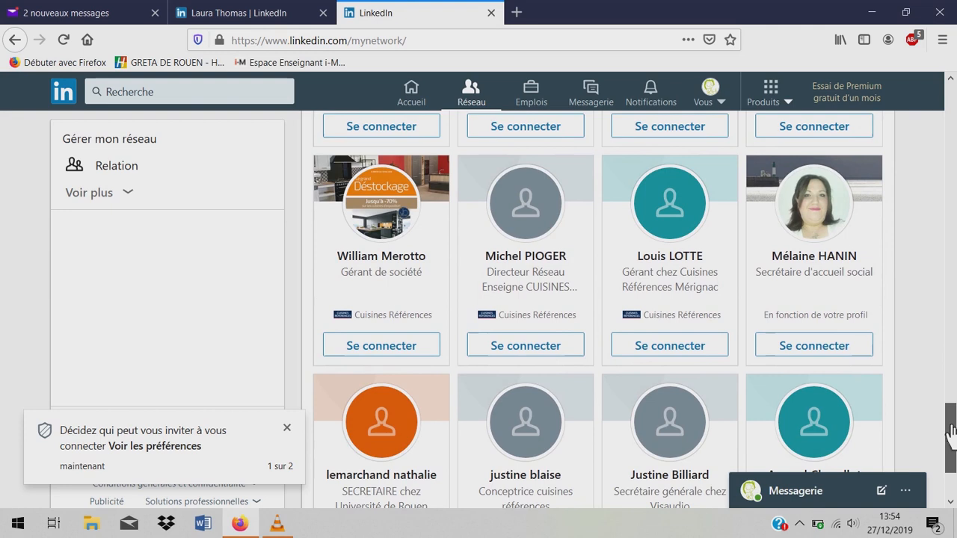
left_click(833, 350)
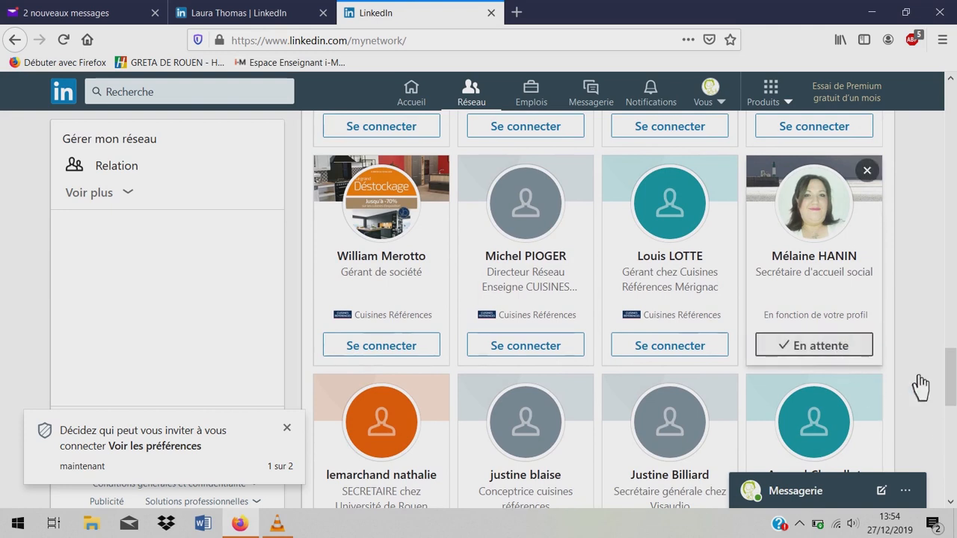
left_click_drag(955, 391, 955, 444)
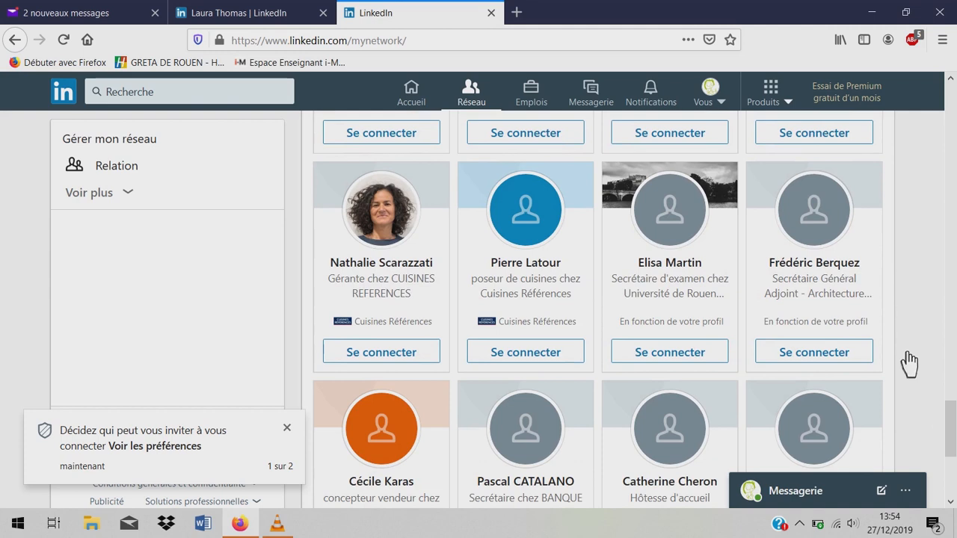
left_click(714, 98)
left_click(415, 99)
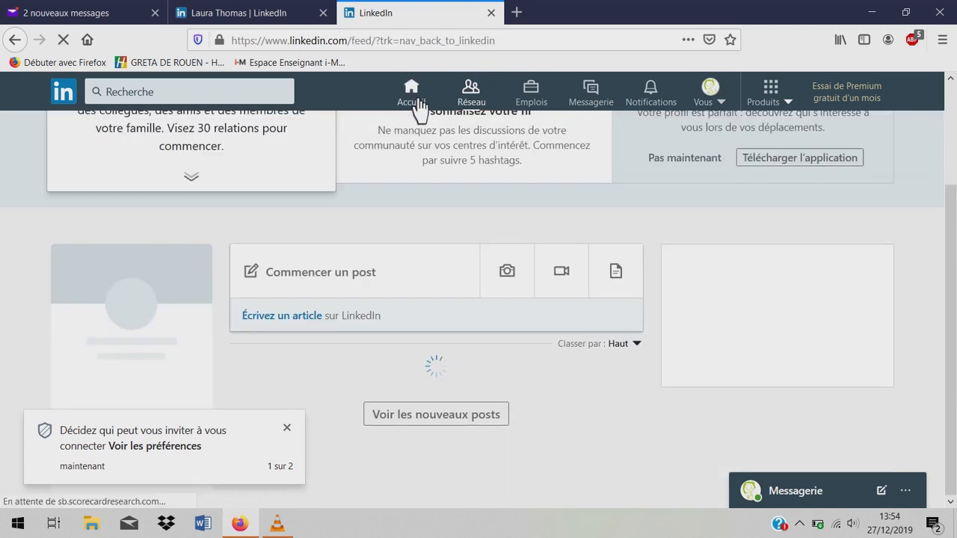
left_click_drag(954, 211, 953, 320)
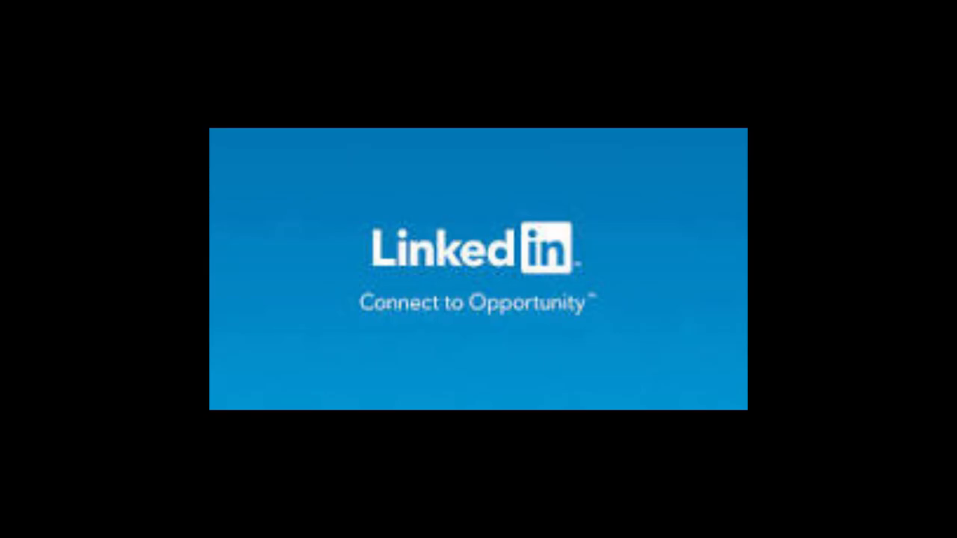